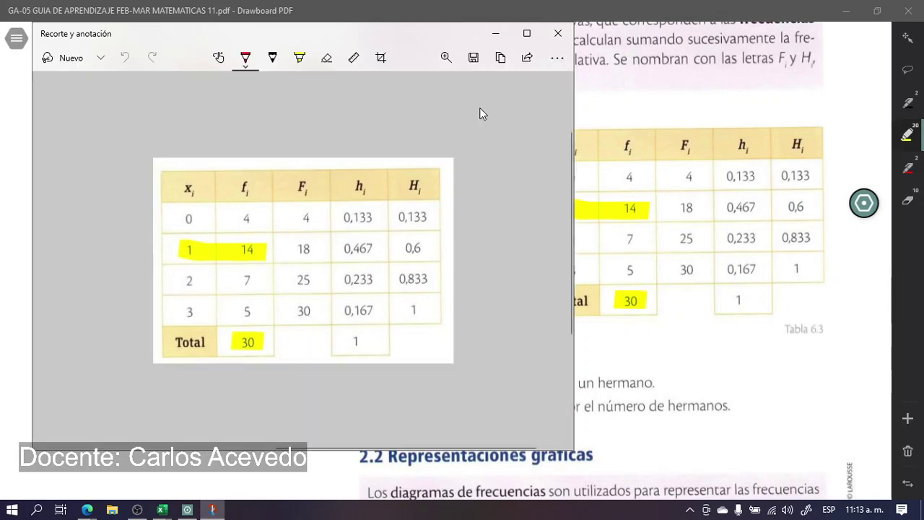
# Close the snip window, switch to the dist de frecuencias Excel workbook, and paste the copied table image over columns K to P from row 2.
pyautogui.click(559, 33)
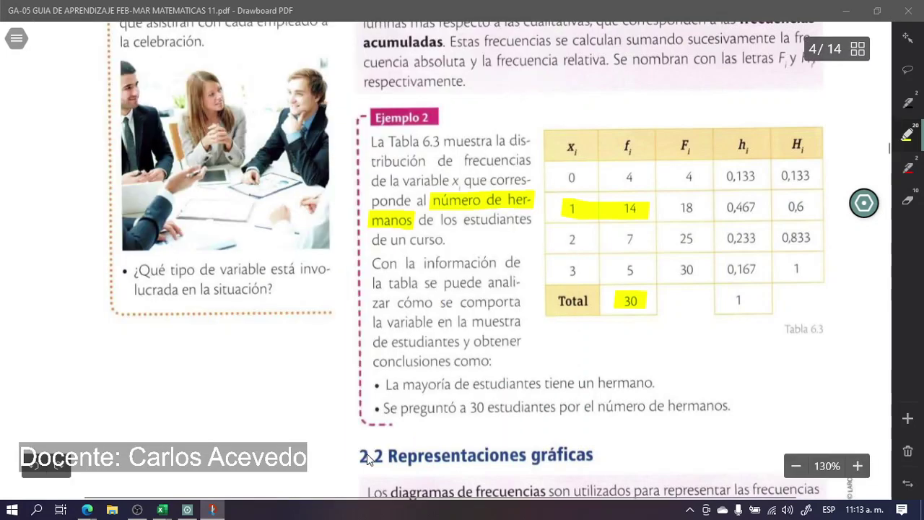
pyautogui.click(174, 499)
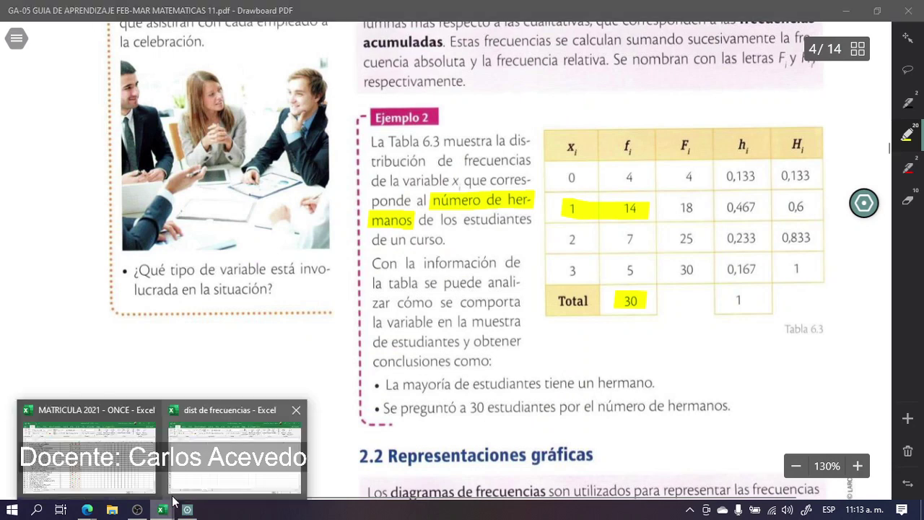
pyautogui.click(217, 462)
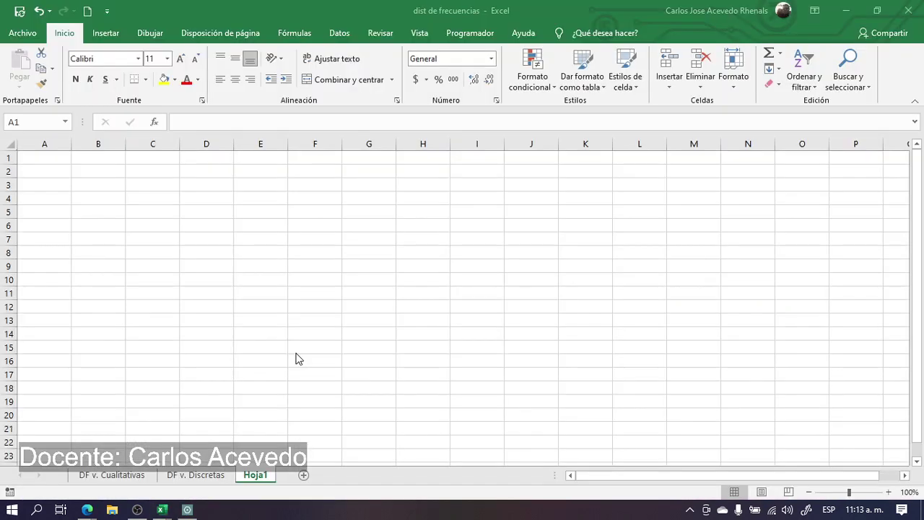
pyautogui.click(628, 171)
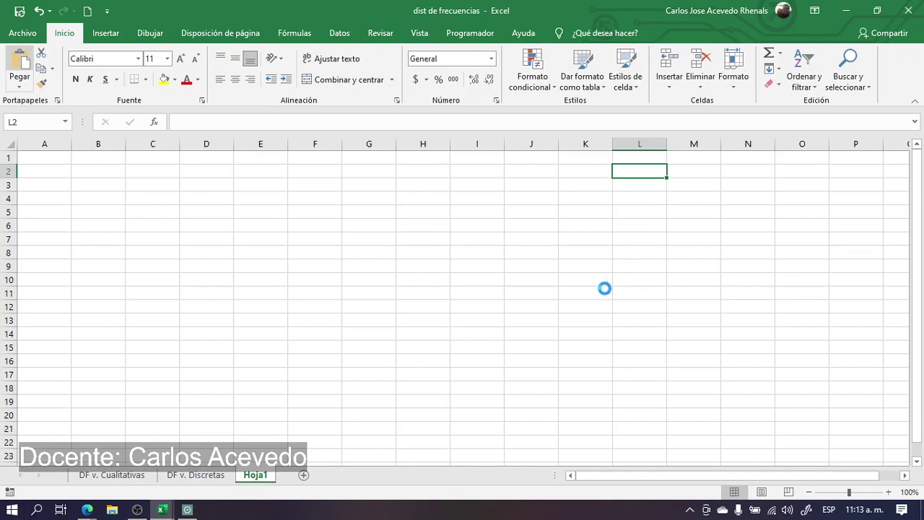
pyautogui.moveTo(701, 219); pyautogui.dragTo(667, 221)
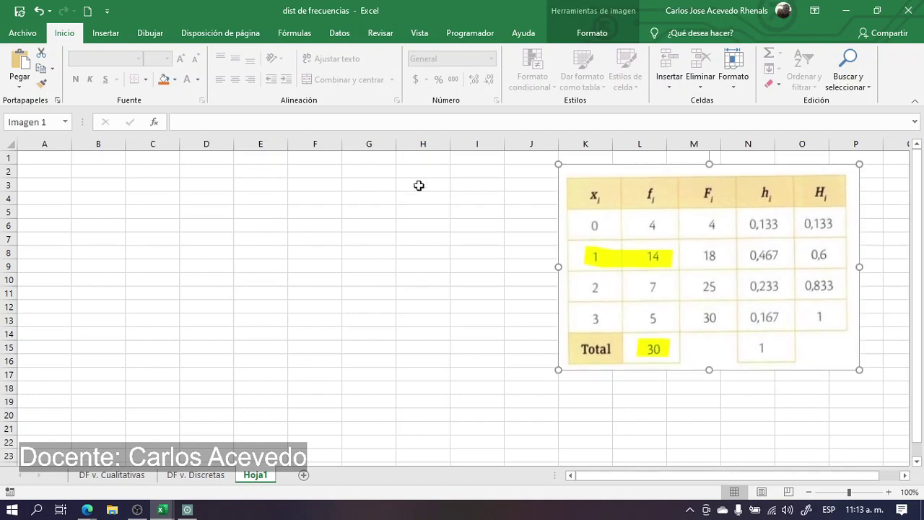
# Enter the column headers xi, fi, F i, hi and H i in cells A1 to E1.
pyautogui.click(68, 172)
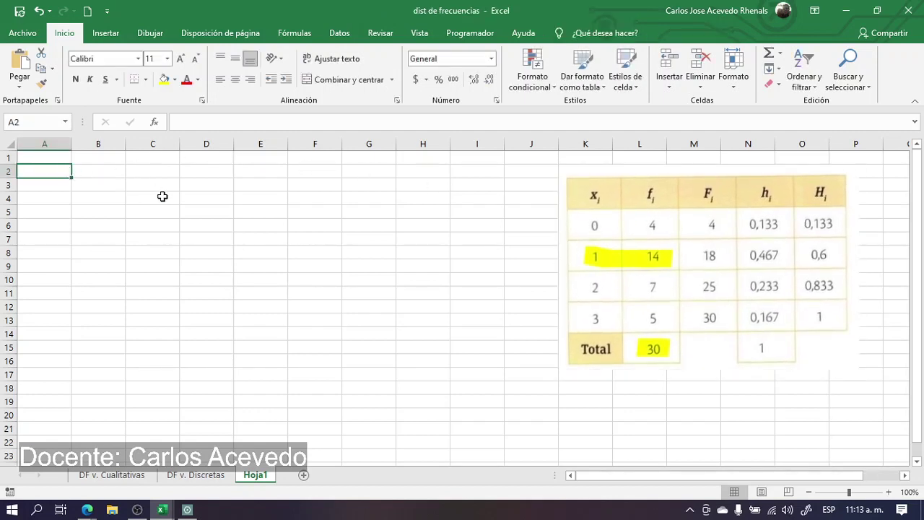
pyautogui.click(101, 169)
pyautogui.click(94, 155)
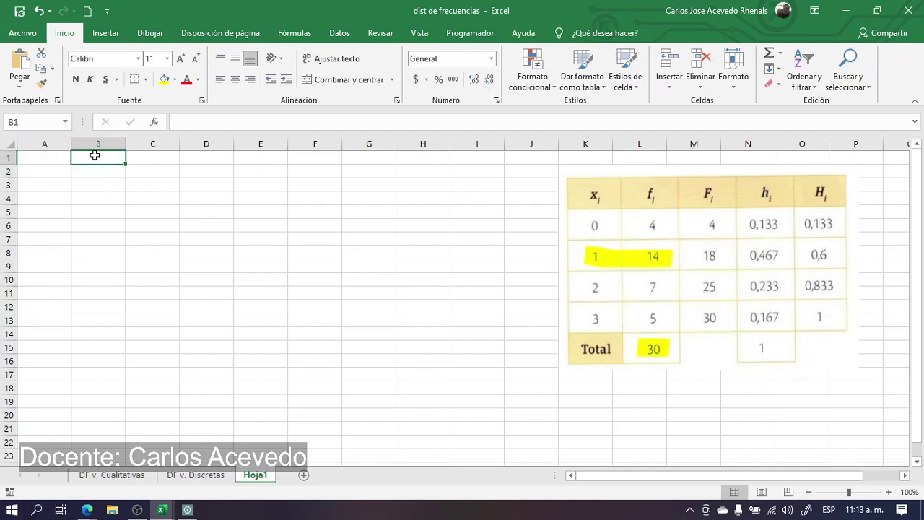
pyautogui.click(52, 160)
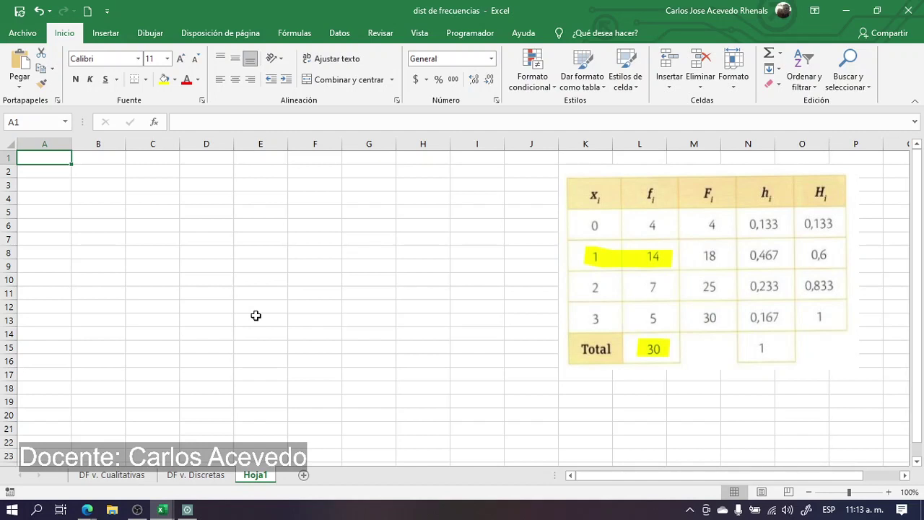
pyautogui.write('xi')
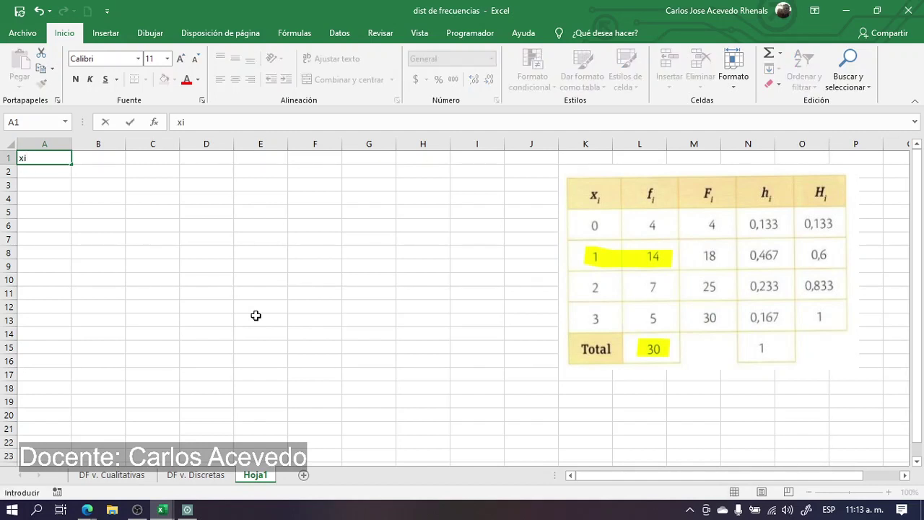
pyautogui.hotkey('ctrl', 'Return')
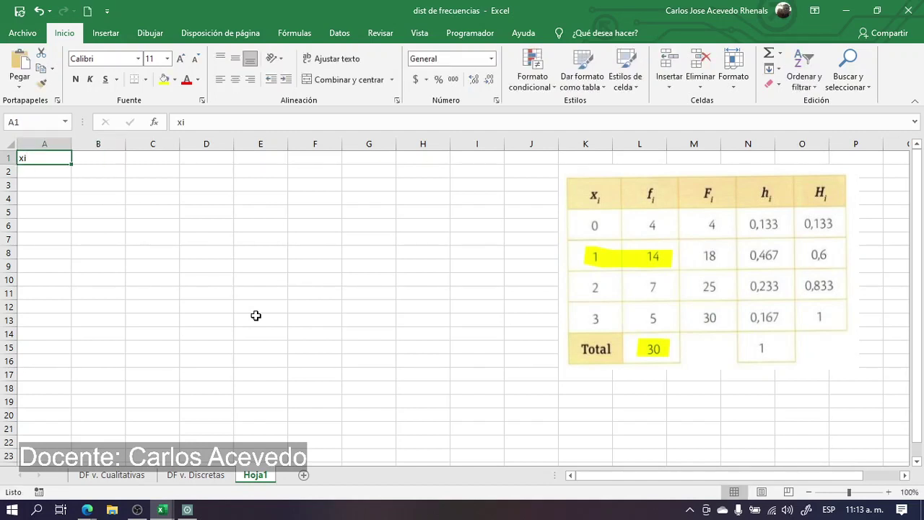
pyautogui.press('Right')
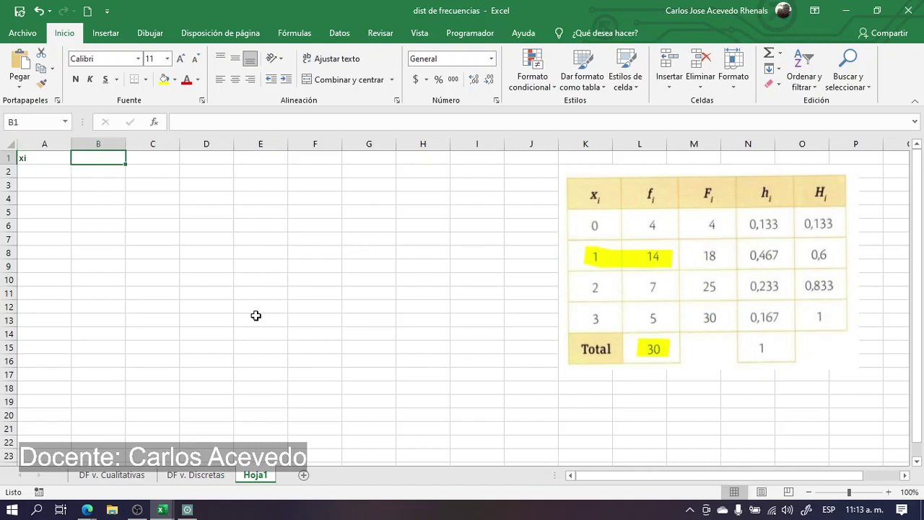
pyautogui.write('fi')
pyautogui.press('Right')
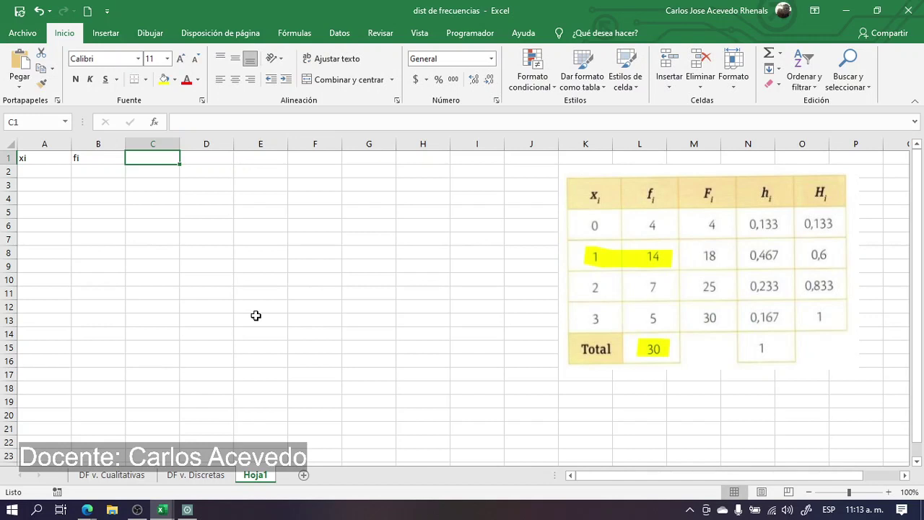
pyautogui.write('F i')
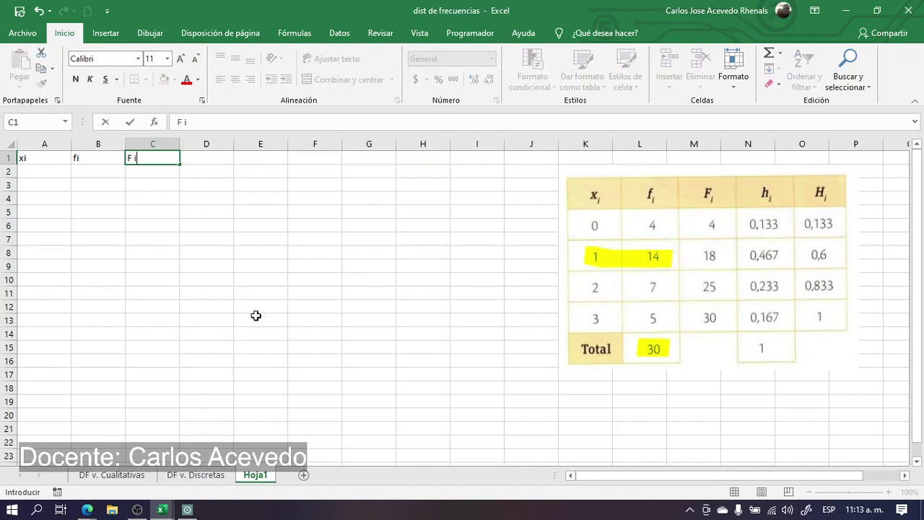
pyautogui.press('Right')
pyautogui.write('hi')
pyautogui.press('Right')
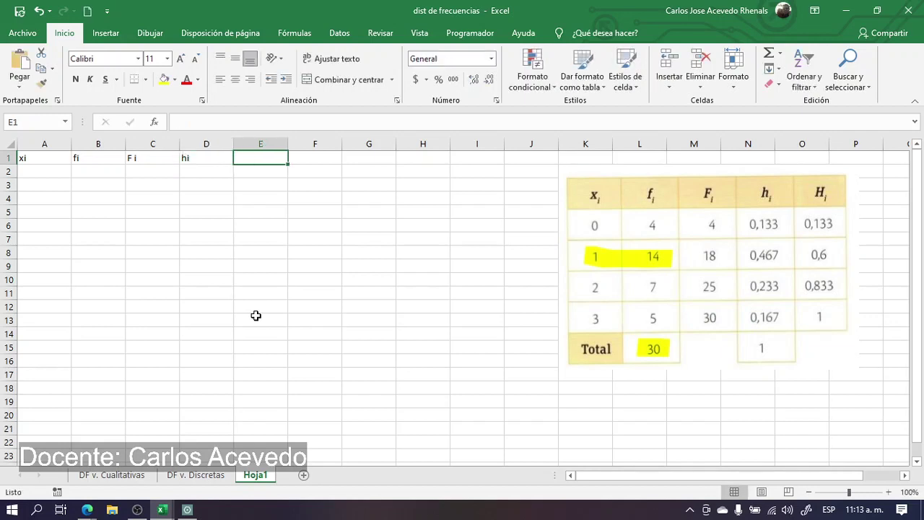
pyautogui.write('H')
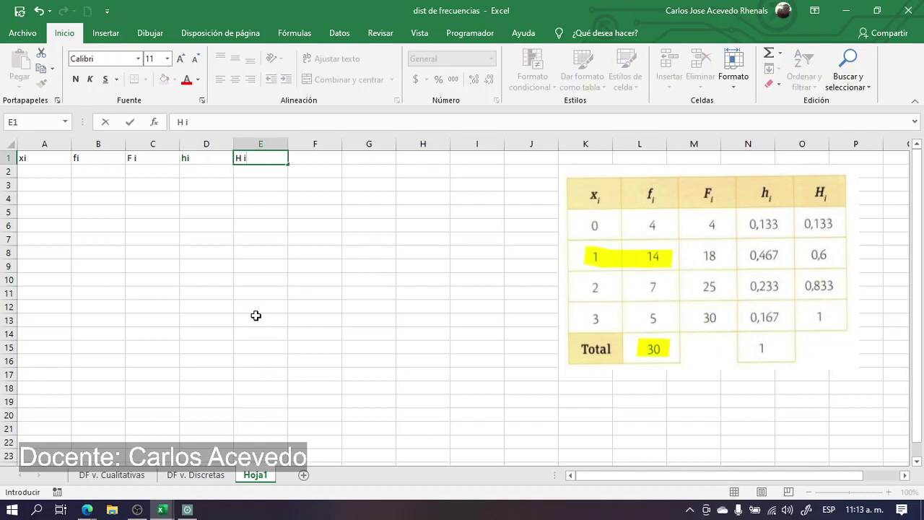
pyautogui.write(' i')
pyautogui.press('Return')
# Fill the xi column with the values 0, 1, 2 and 3 in cells A2 to A5.
pyautogui.press('Left')
pyautogui.press('Left')
pyautogui.press('Left')
pyautogui.press('Left')
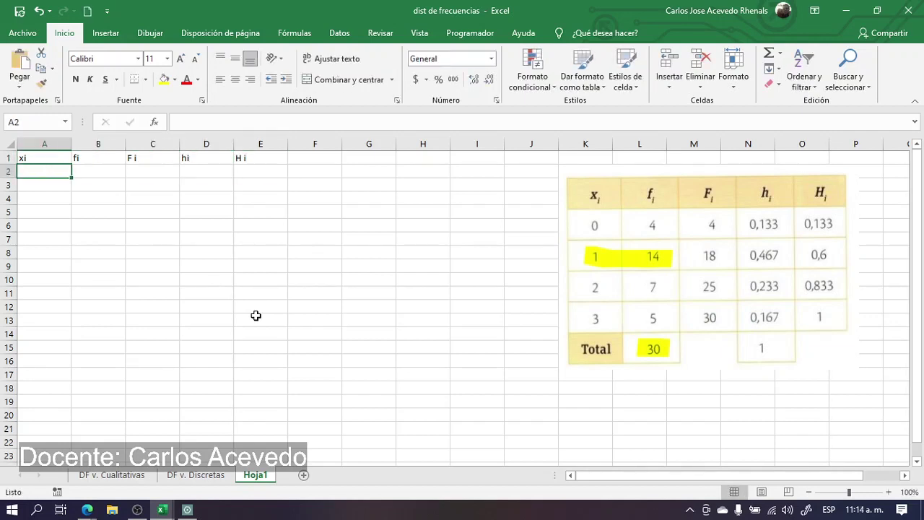
pyautogui.write('0')
pyautogui.press('Return')
pyautogui.write('1')
pyautogui.press('Return')
pyautogui.write('2')
pyautogui.press('Return')
pyautogui.write('3')
pyautogui.press('Return')
# Format the range A1:E5 as a table with headers, using the light style with a solid blue header row.
pyautogui.press('Up')
pyautogui.press('Up')
pyautogui.press('Up')
pyautogui.press('Up')
pyautogui.press('Up')
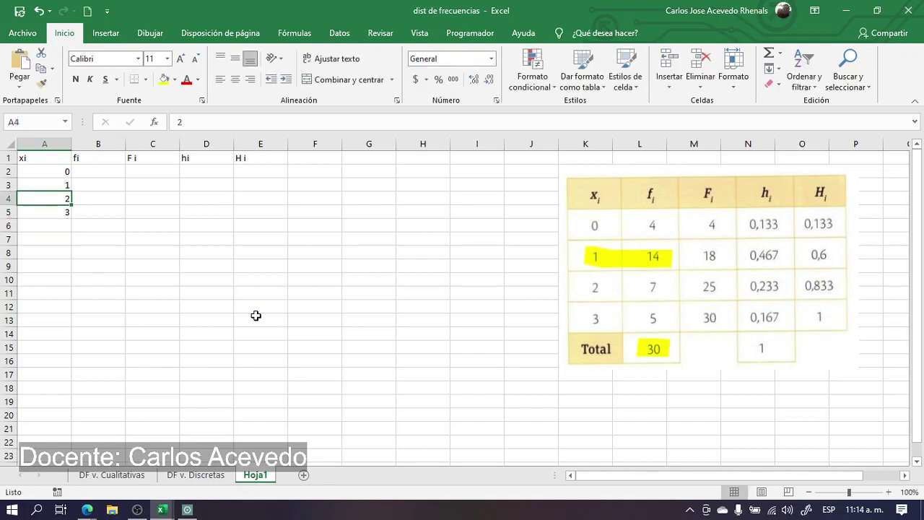
pyautogui.hotkey('shift', 'Down')
pyautogui.hotkey('shift', 'Down')
pyautogui.hotkey('shift', 'Down')
pyautogui.hotkey('shift', 'Down')
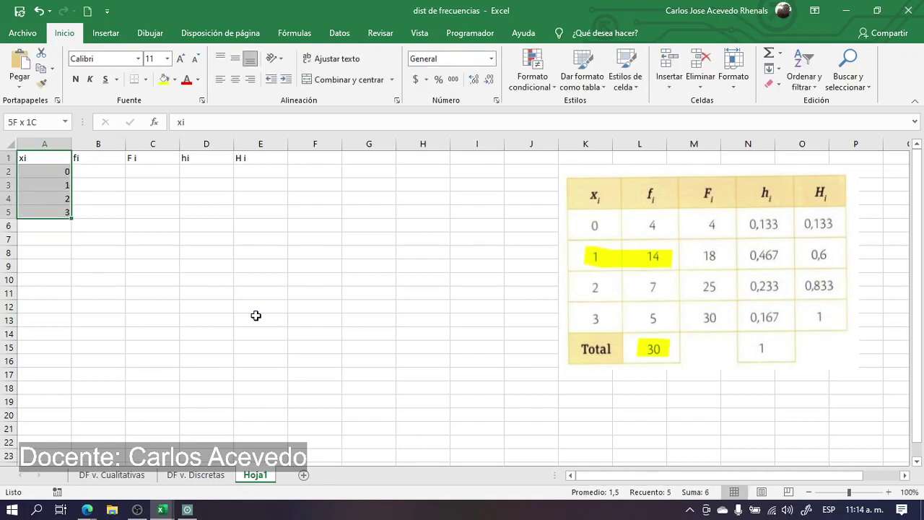
pyautogui.hotkey('shift', 'Right')
pyautogui.hotkey('shift', 'Right')
pyautogui.hotkey('shift', 'Right')
pyautogui.hotkey('shift', 'Right')
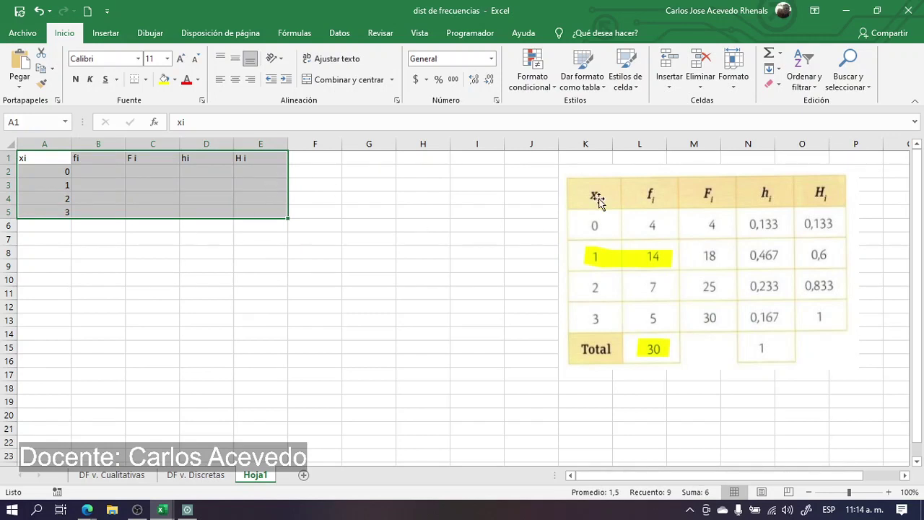
pyautogui.click(601, 88)
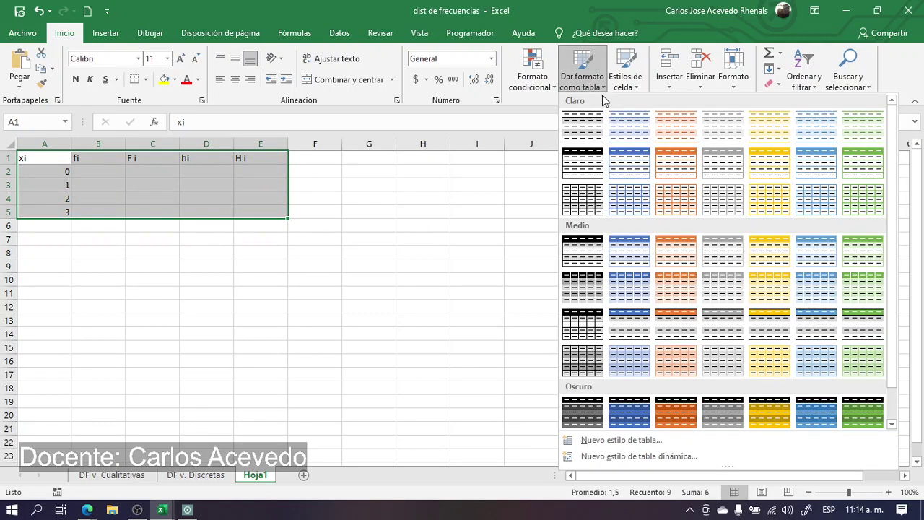
pyautogui.click(625, 163)
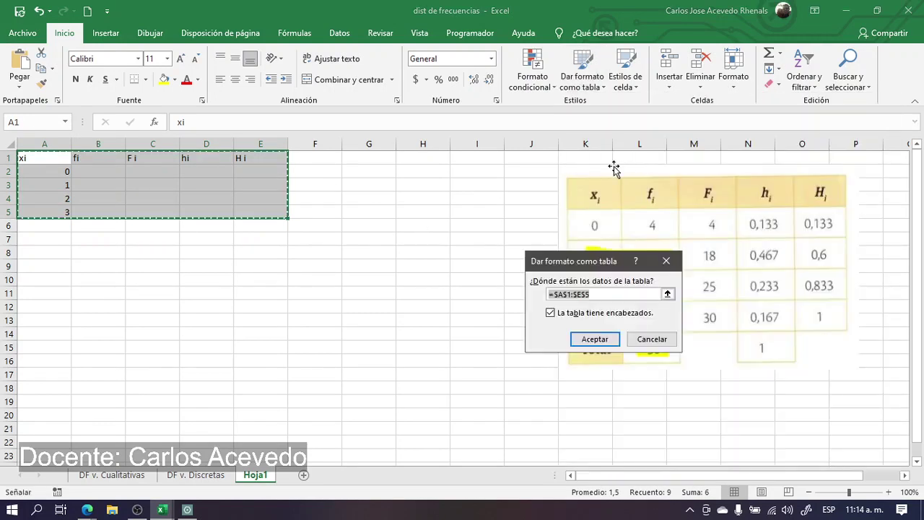
pyautogui.click(594, 337)
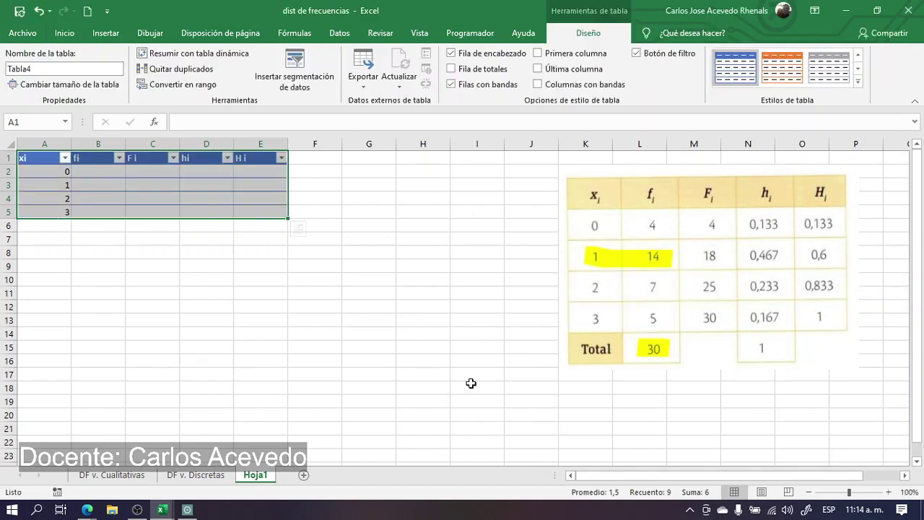
# Enter 4 in B2 as the fi frequency for the xi value 0.
pyautogui.click(890, 492)
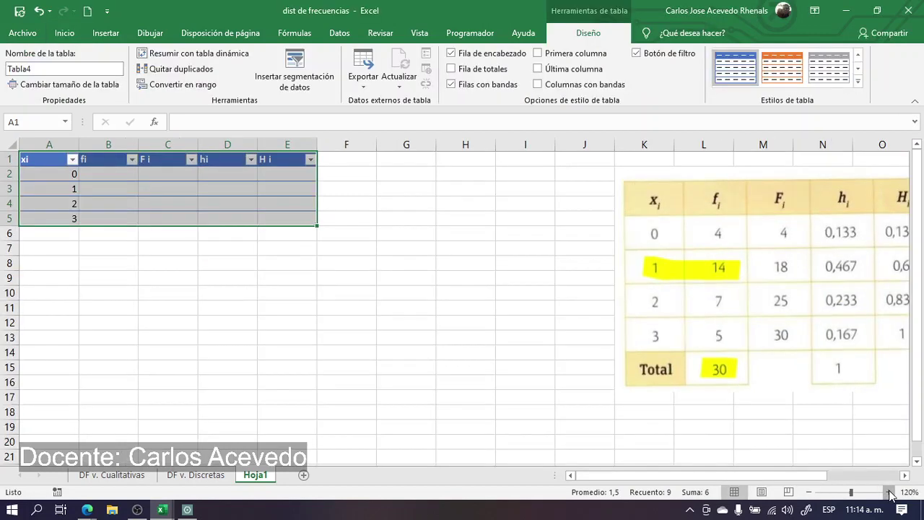
pyautogui.click(890, 491)
pyautogui.click(890, 492)
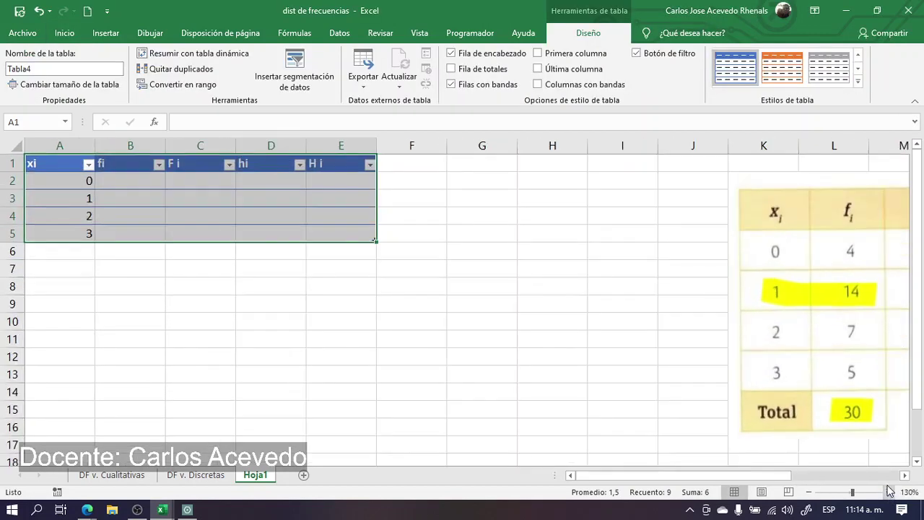
pyautogui.click(144, 180)
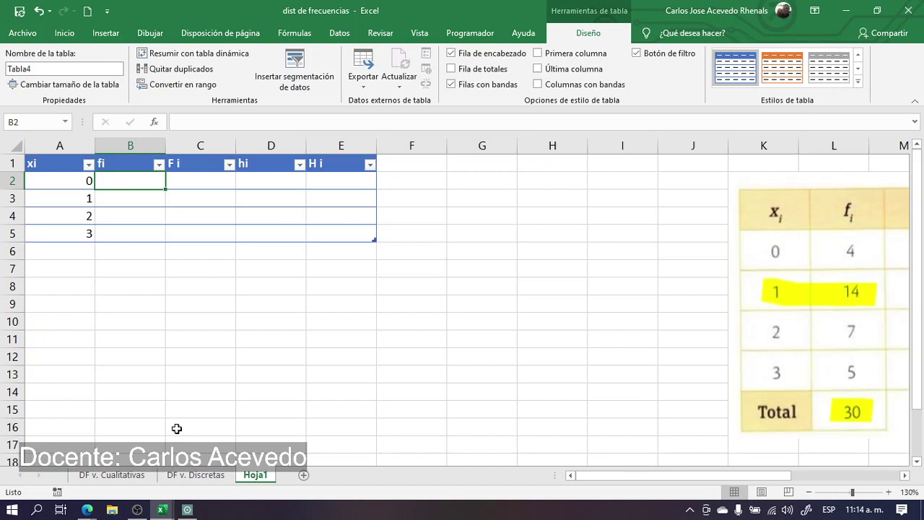
pyautogui.write('4')
pyautogui.press('Return')
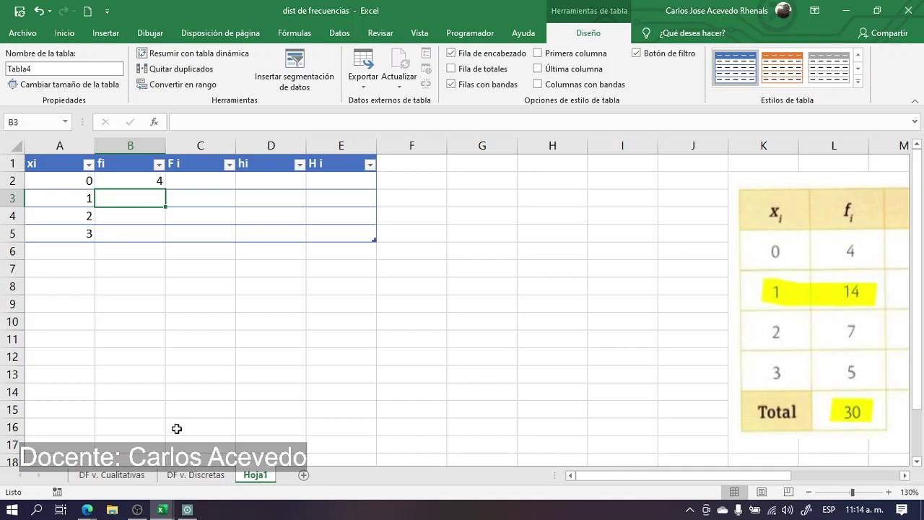
# Switch to the Google Meet call to admit the waiting participant, and return to the dist de frecuencias workbook in Excel.
pyautogui.click(86, 509)
pyautogui.click(89, 470)
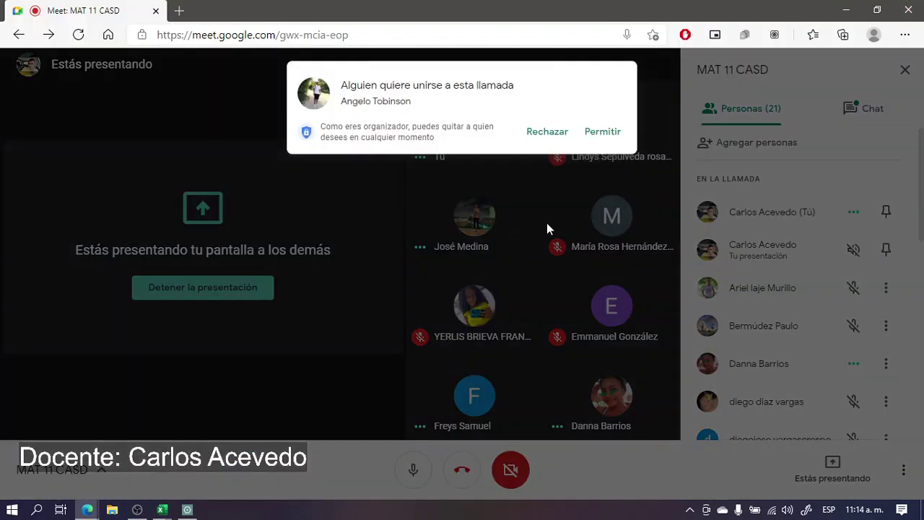
pyautogui.click(603, 129)
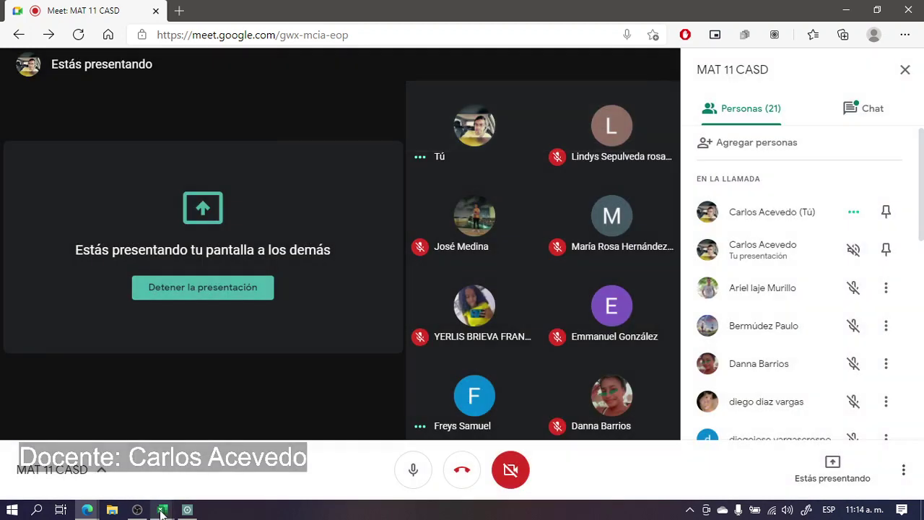
pyautogui.click(162, 509)
pyautogui.click(186, 473)
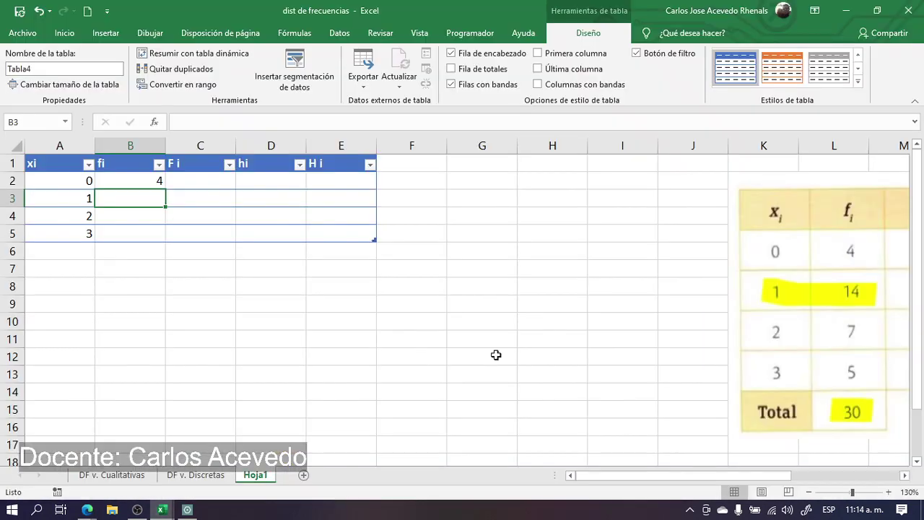
# Complete the fi column with the frequencies 14, 7 and 5 in cells B3 to B5.
pyautogui.write('14')
pyautogui.press('Return')
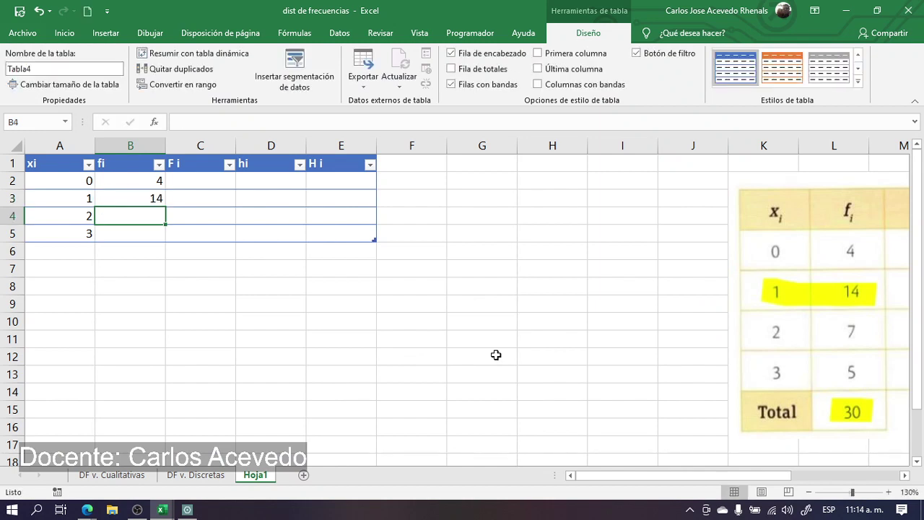
pyautogui.write('7')
pyautogui.press('Return')
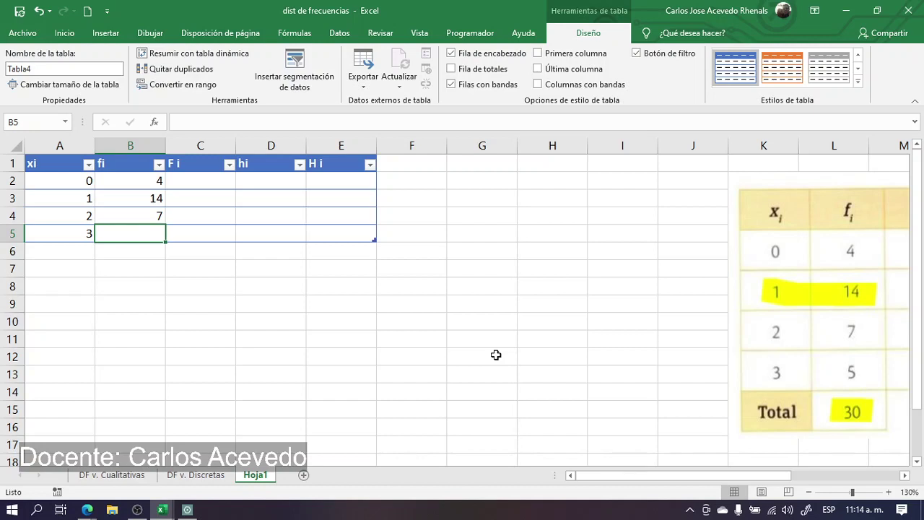
pyautogui.write('5')
pyautogui.press('Return')
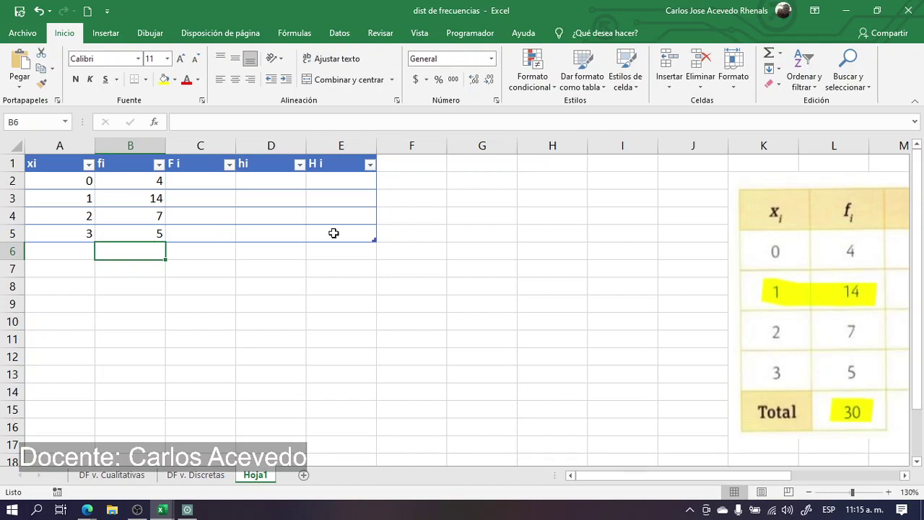
# Add an AutoSum total of the fi column in cell B6.
pyautogui.click(771, 59)
pyautogui.click(770, 59)
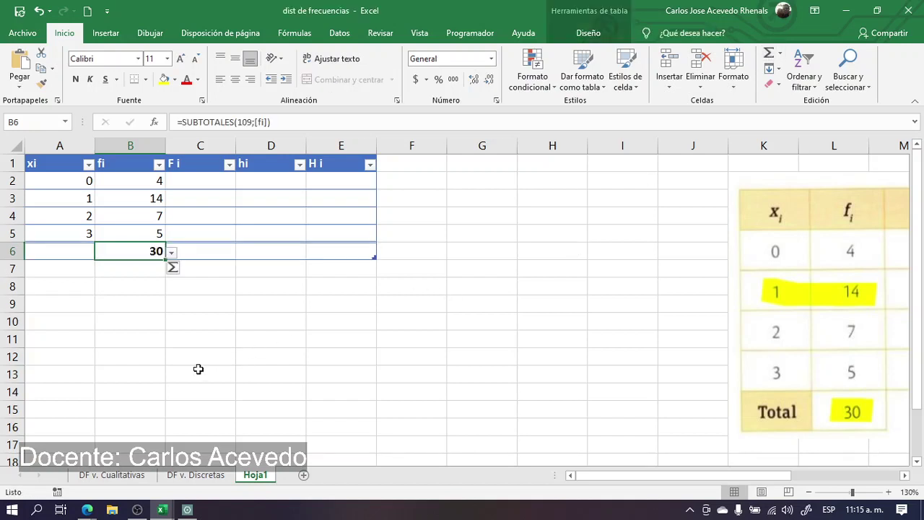
pyautogui.click(134, 301)
pyautogui.click(147, 253)
pyautogui.click(220, 311)
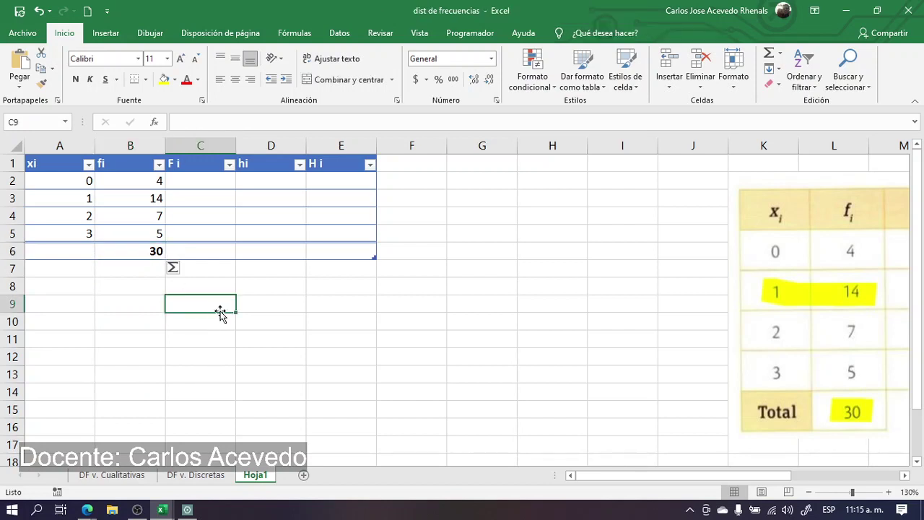
pyautogui.click(192, 180)
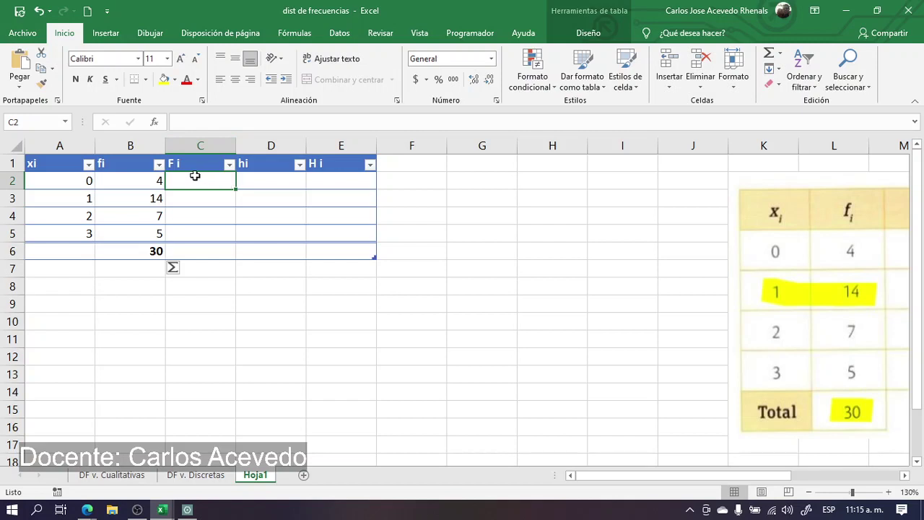
pyautogui.write('=')
pyautogui.press('Left')
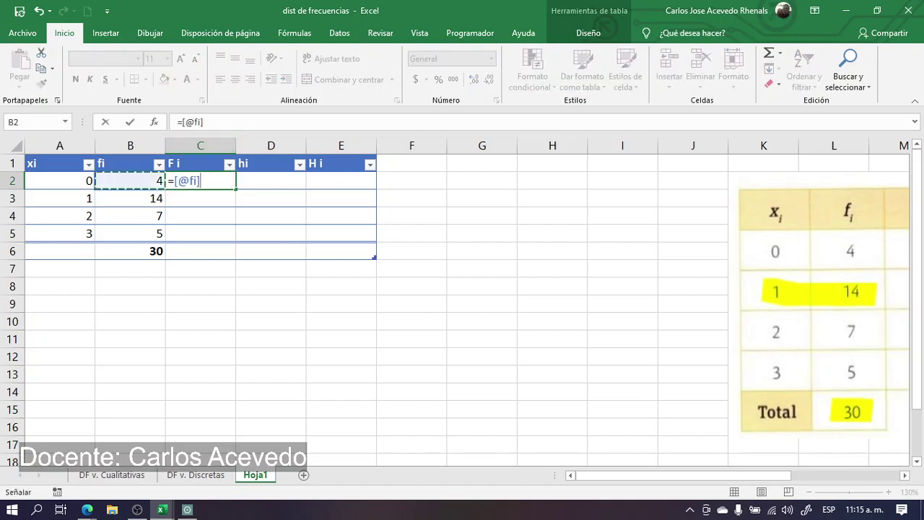
pyautogui.press('Return')
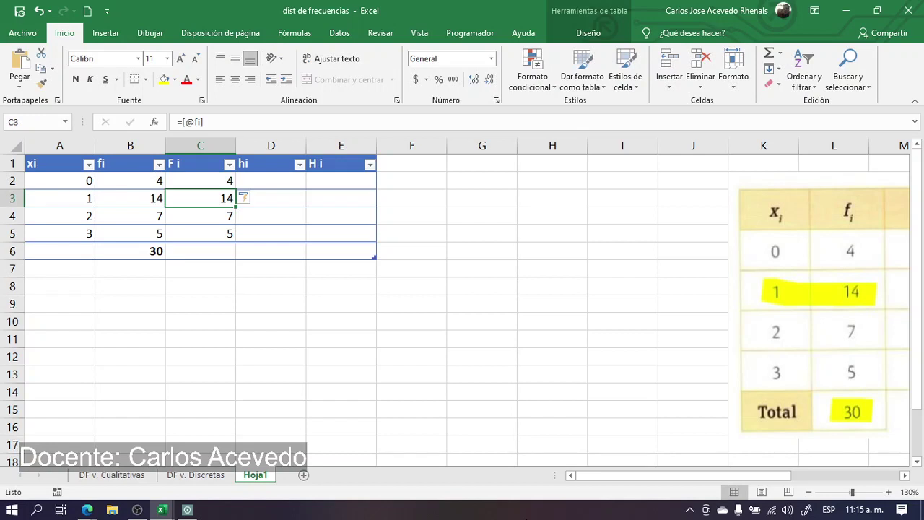
pyautogui.hotkey('shift', 'Down')
pyautogui.hotkey('shift', 'Down')
pyautogui.press('Delete')
pyautogui.hotkey('shift', 'Up')
pyautogui.hotkey('shift', 'Up')
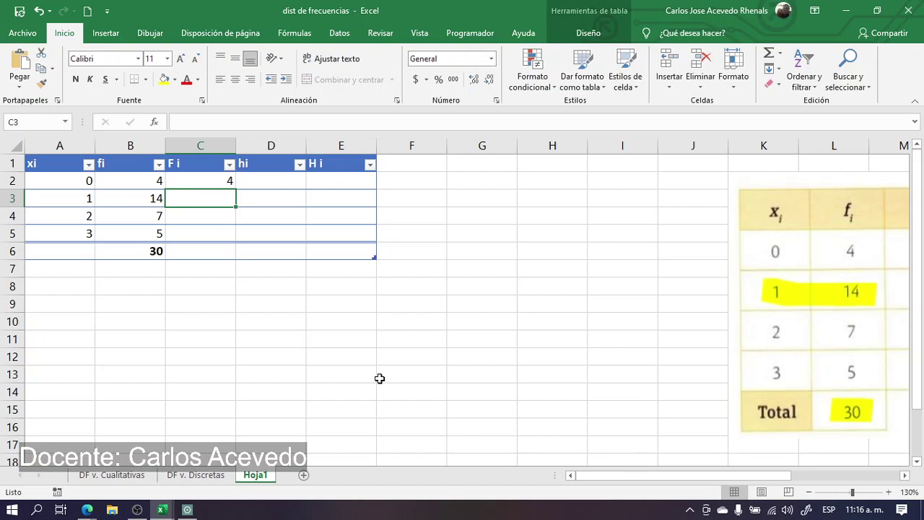
pyautogui.write('=')
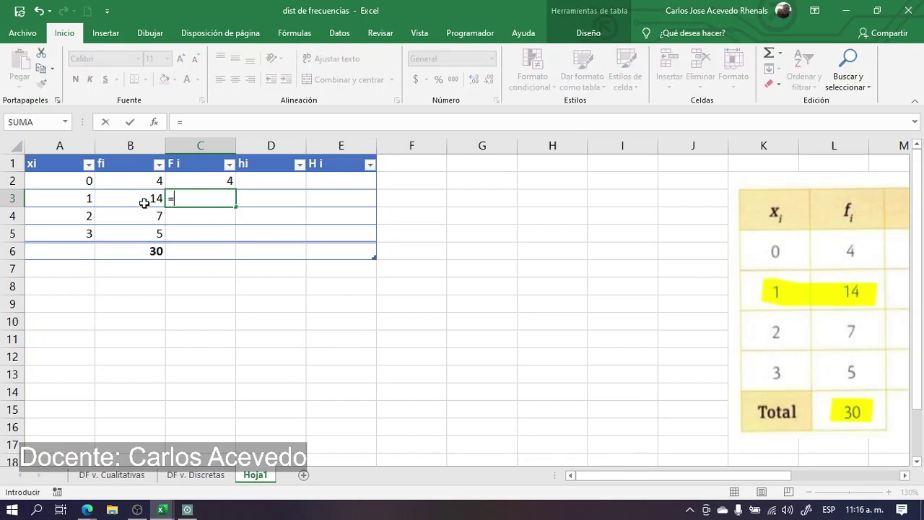
pyautogui.click(142, 200)
pyautogui.write('+')
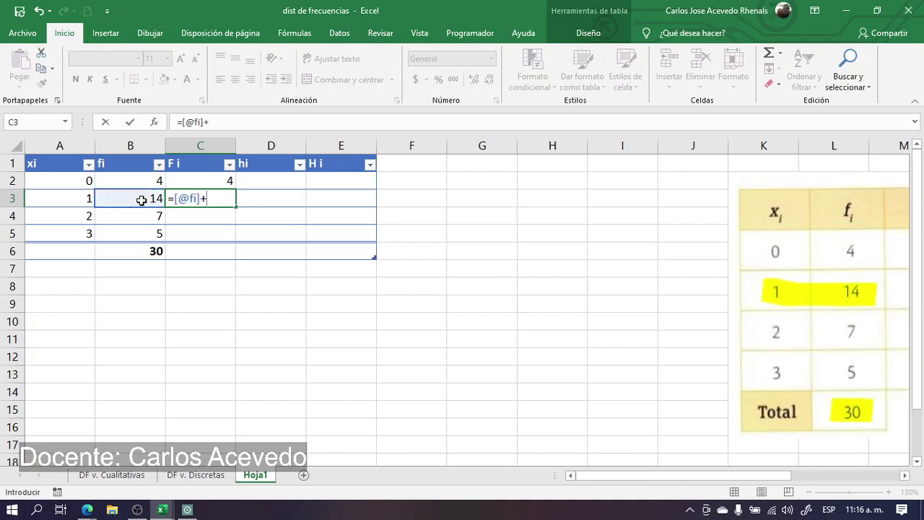
pyautogui.click(191, 179)
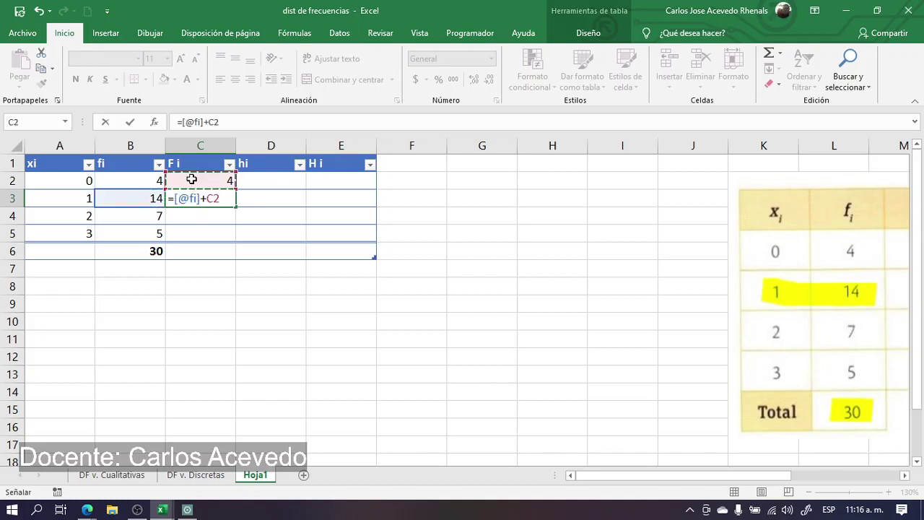
pyautogui.press('Return')
pyautogui.press('Up')
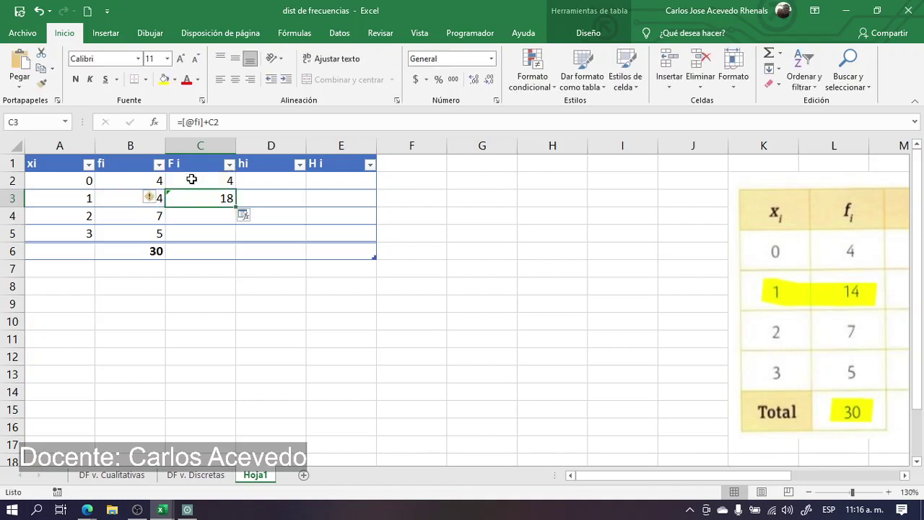
pyautogui.click(145, 199)
pyautogui.click(109, 266)
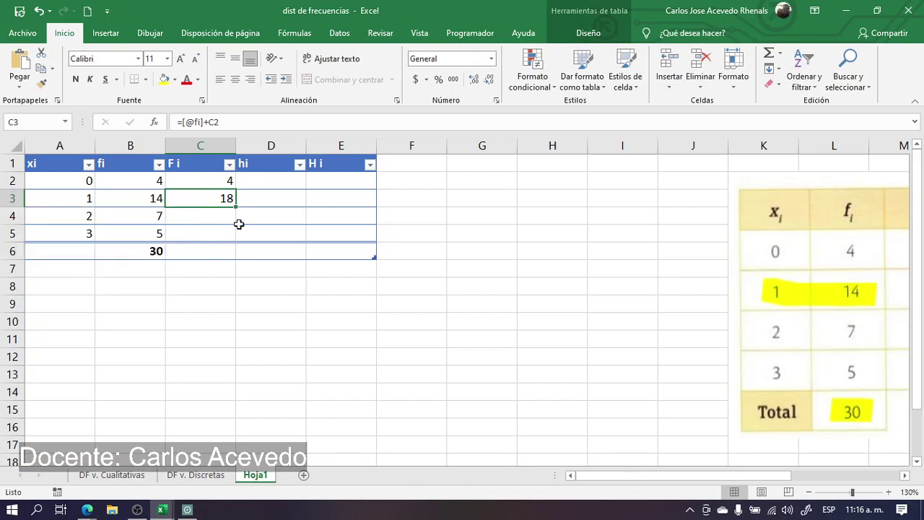
# Fill the cumulative formula from C3 down to C5 and dismiss the error flags on C4 and C5.
pyautogui.click(235, 207)
pyautogui.moveTo(237, 207); pyautogui.dragTo(235, 232)
pyautogui.moveTo(178, 215); pyautogui.dragTo(177, 230)
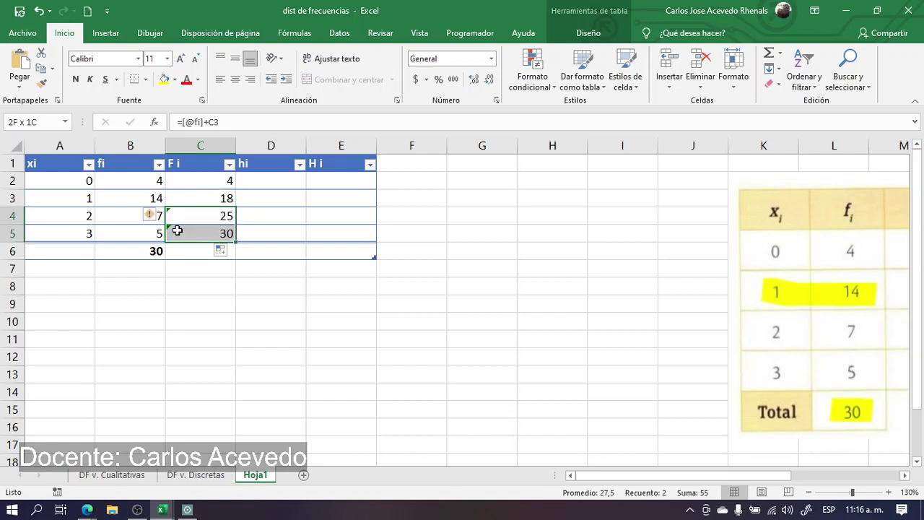
pyautogui.click(154, 215)
pyautogui.click(92, 282)
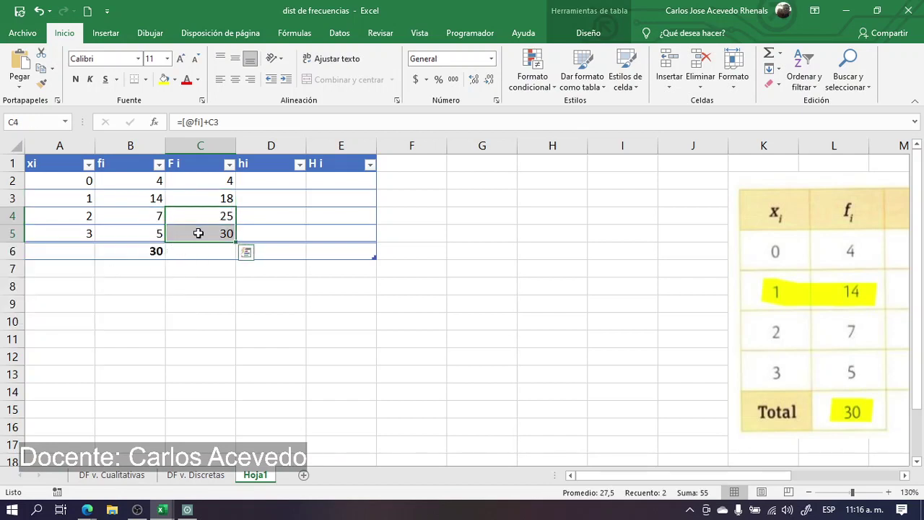
pyautogui.click(196, 232)
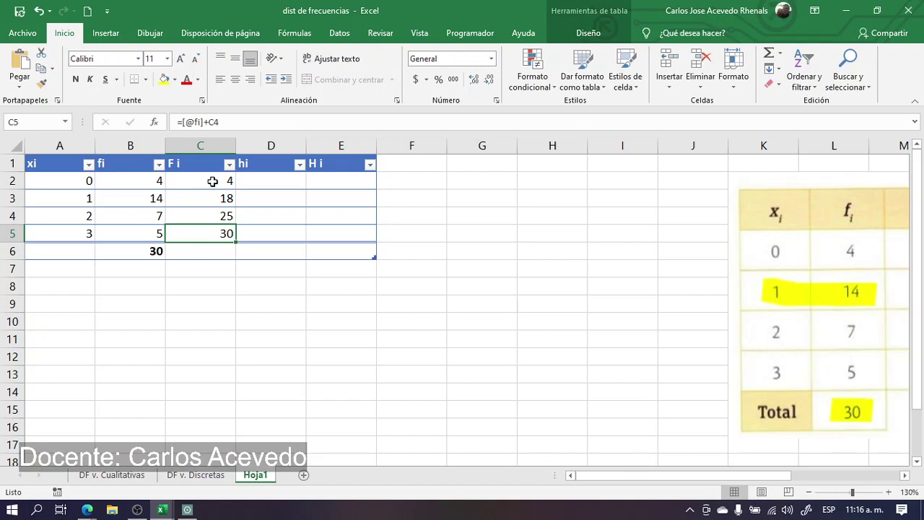
# Fill the hi column with the relative frequency by entering in D2 the row's fi divided by the fi total in B6.
pyautogui.click(257, 181)
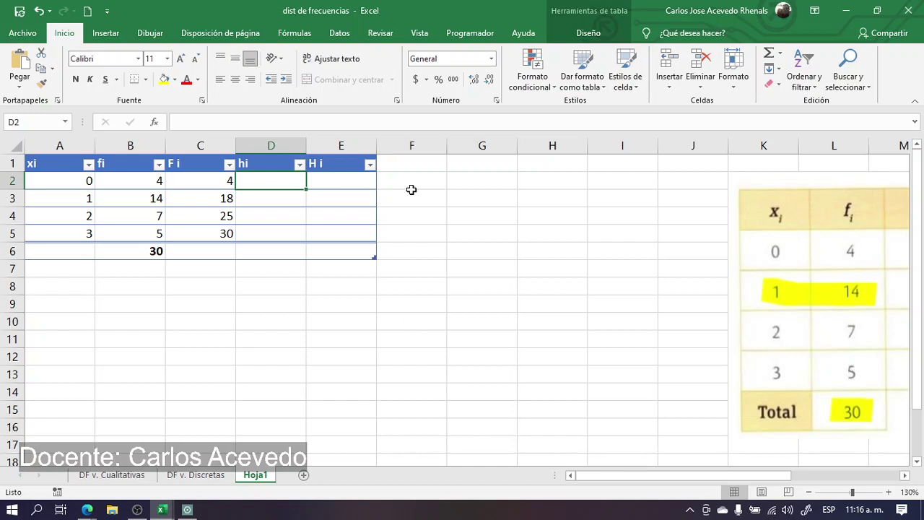
pyautogui.click(97, 509)
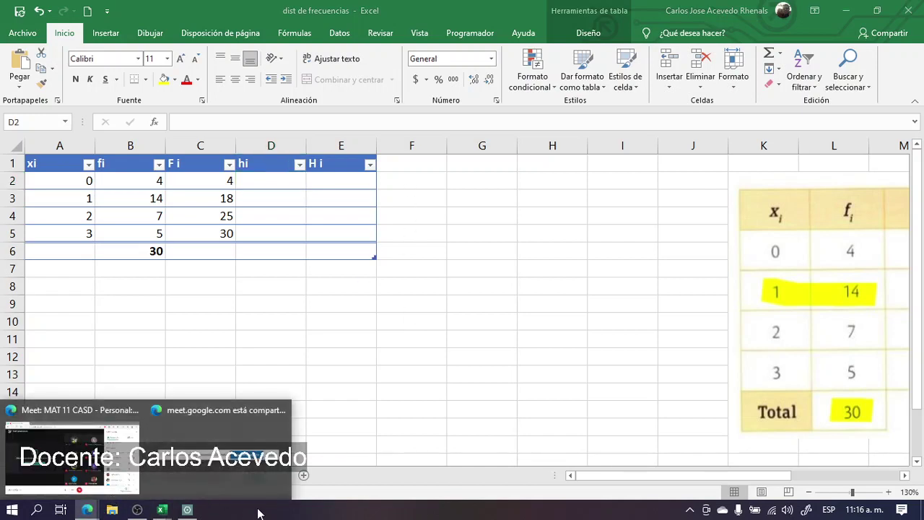
pyautogui.click(412, 6)
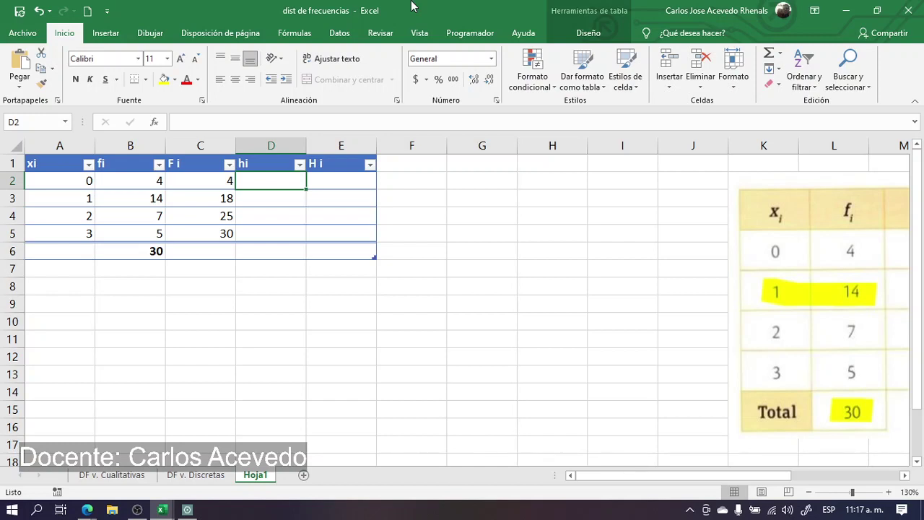
pyautogui.write('=')
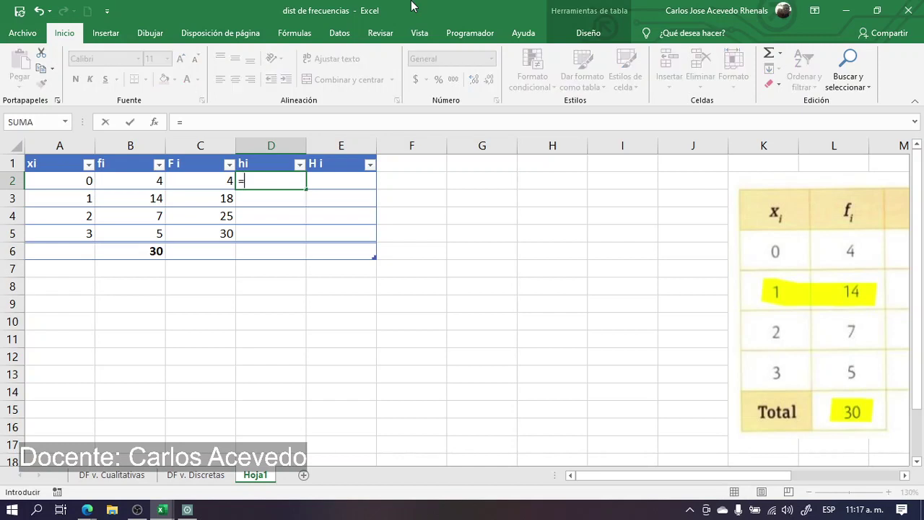
pyautogui.click(132, 180)
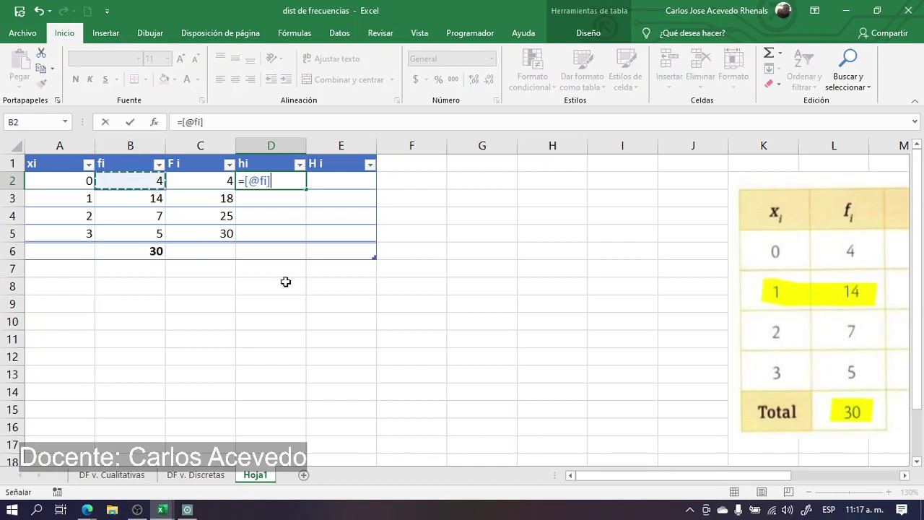
pyautogui.write('/')
pyautogui.click(117, 250)
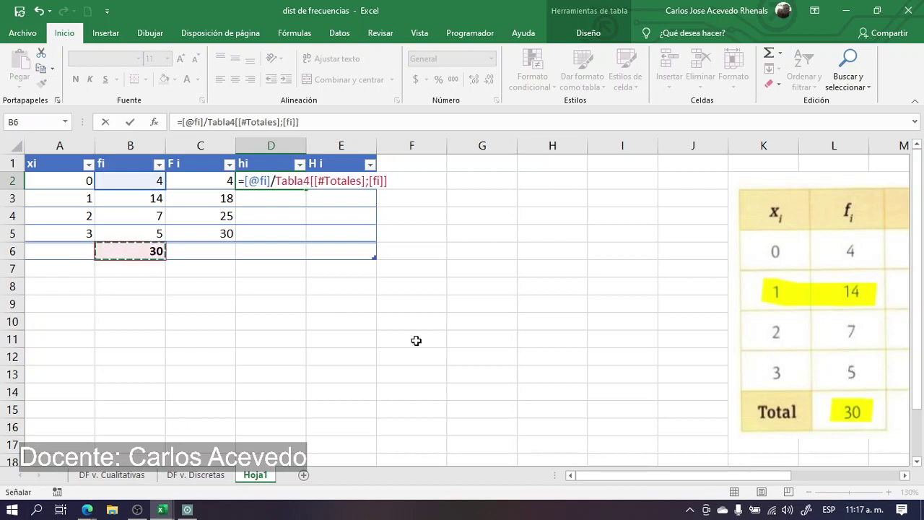
pyautogui.press('Return')
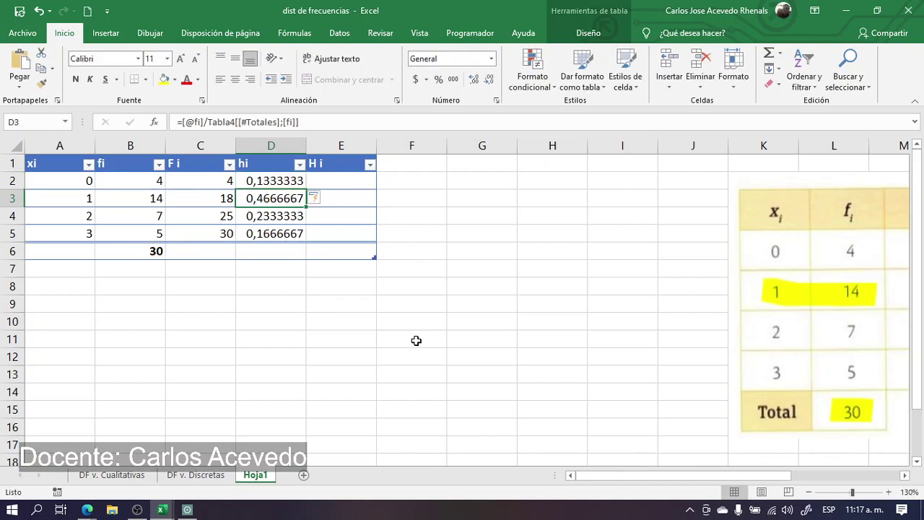
# Format the hi values in D2 to D5 with the Número category and 3 decimal places.
pyautogui.press('Up')
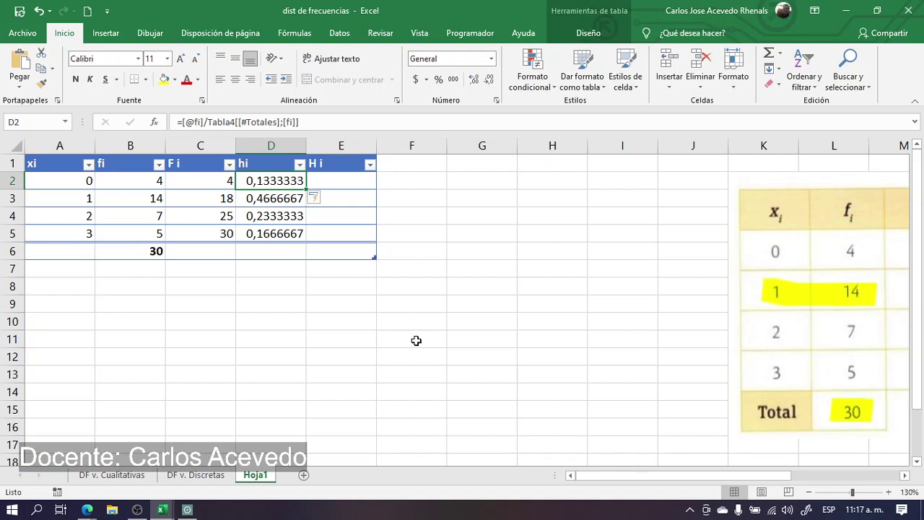
pyautogui.hotkey('shift', 'Down')
pyautogui.hotkey('shift', 'Down')
pyautogui.hotkey('shift', 'Down')
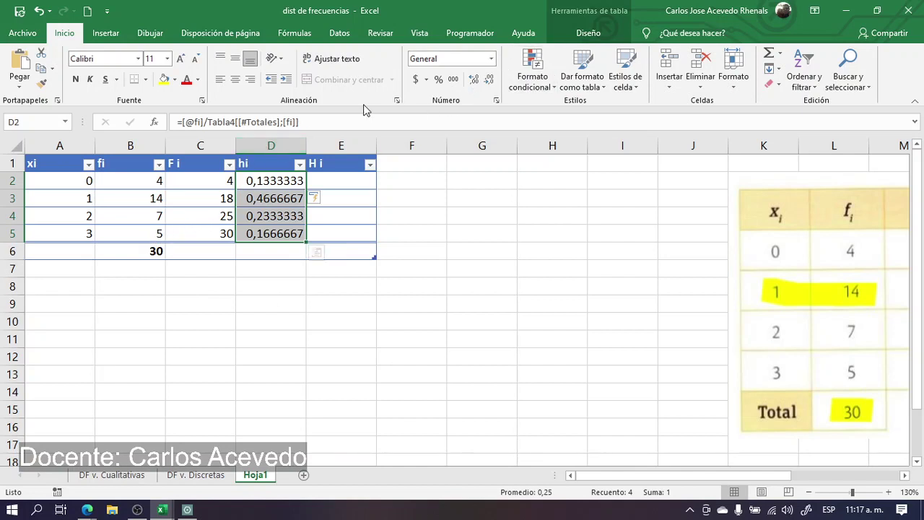
pyautogui.click(491, 61)
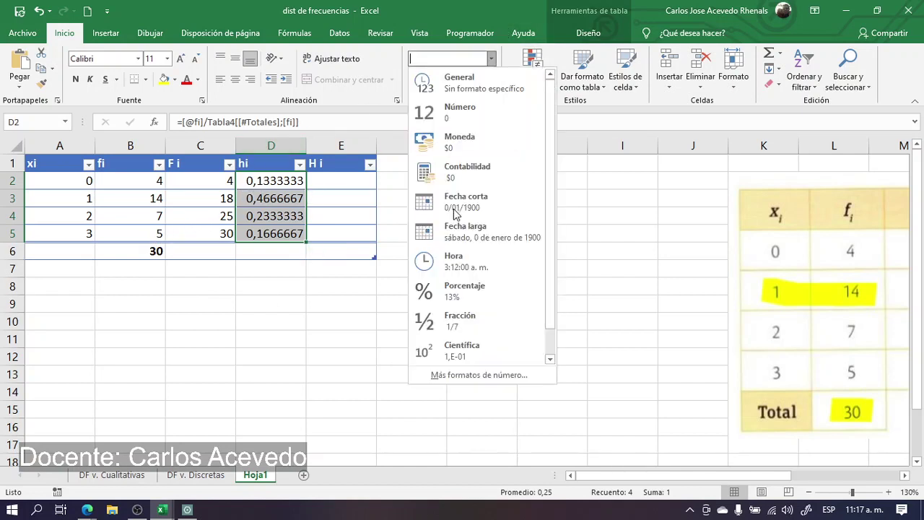
pyautogui.click(499, 387)
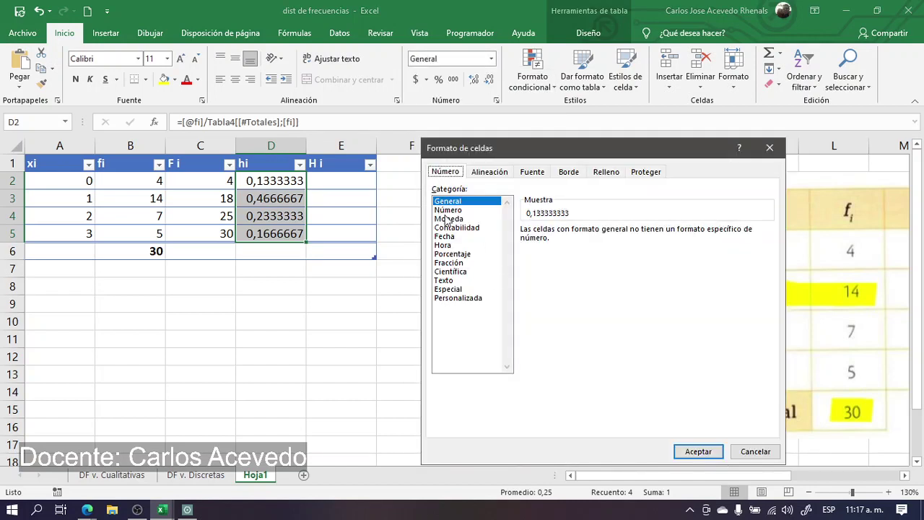
pyautogui.click(448, 210)
pyautogui.click(634, 228)
pyautogui.click(635, 228)
pyautogui.click(635, 227)
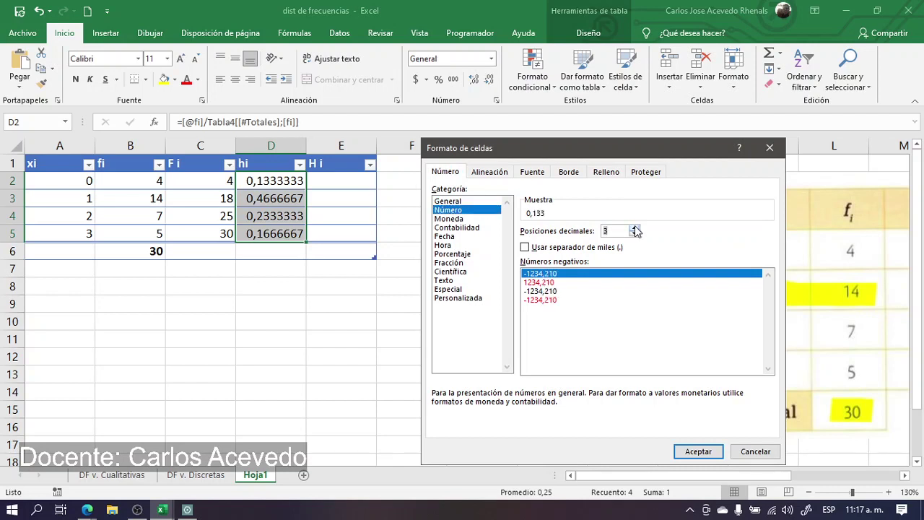
pyautogui.click(704, 451)
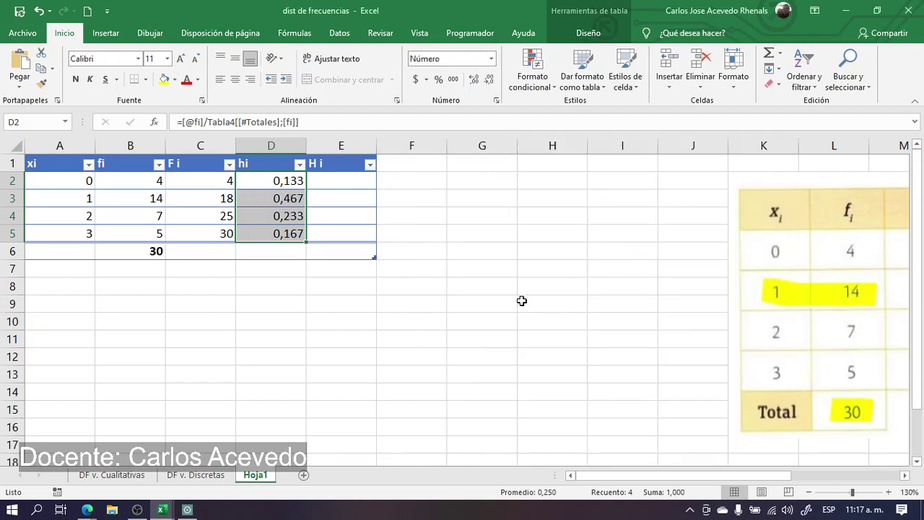
pyautogui.click(291, 253)
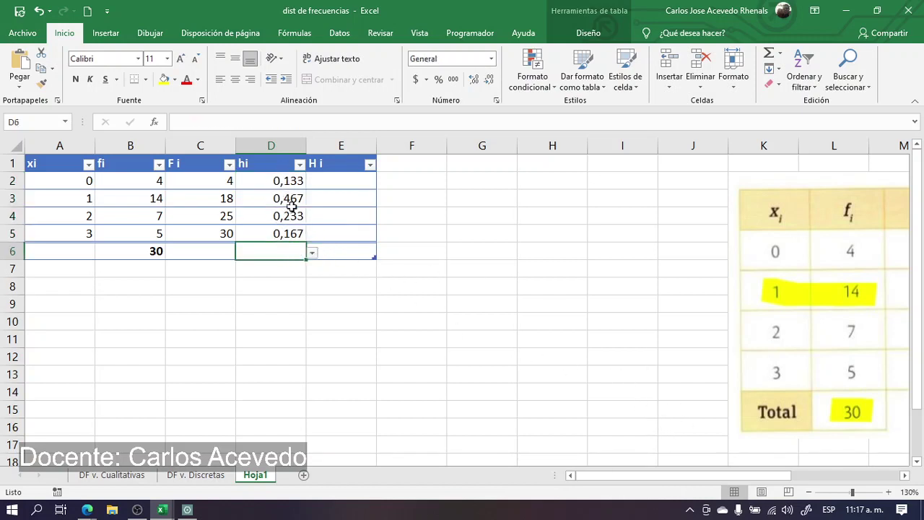
pyautogui.click(313, 253)
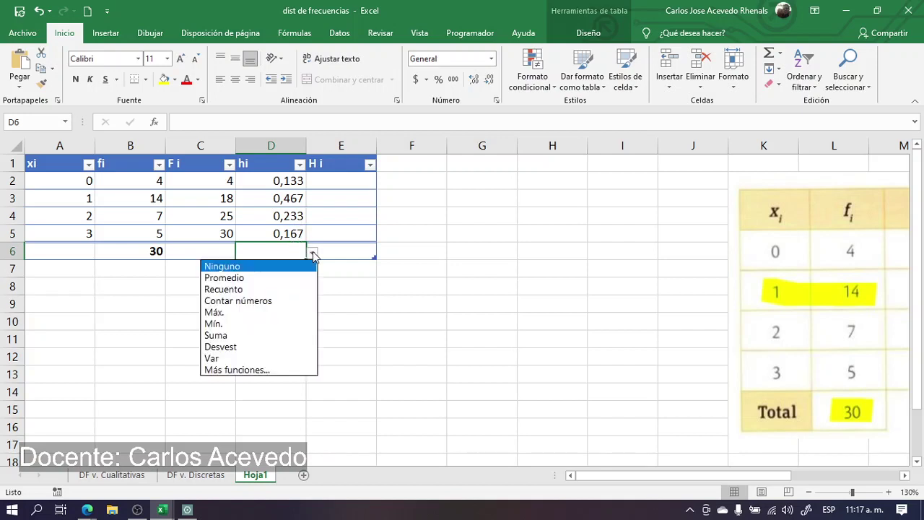
pyautogui.press('Escape')
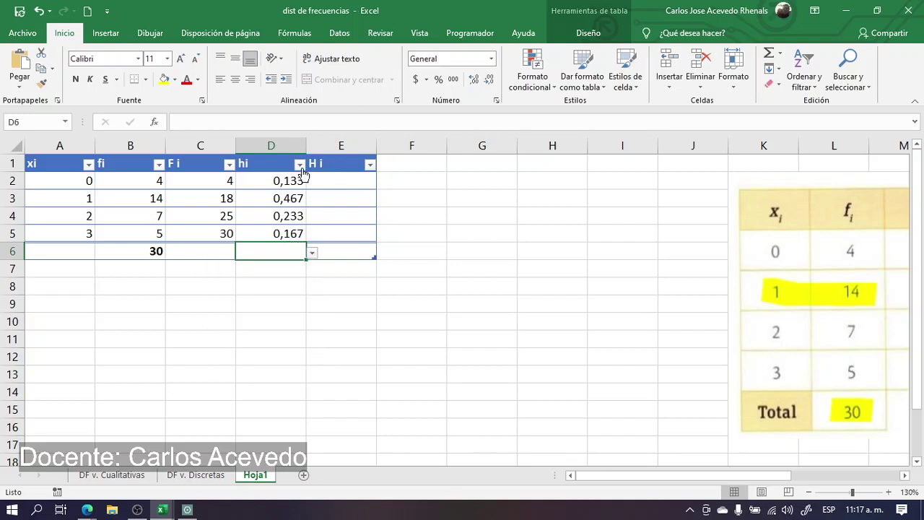
pyautogui.click(294, 289)
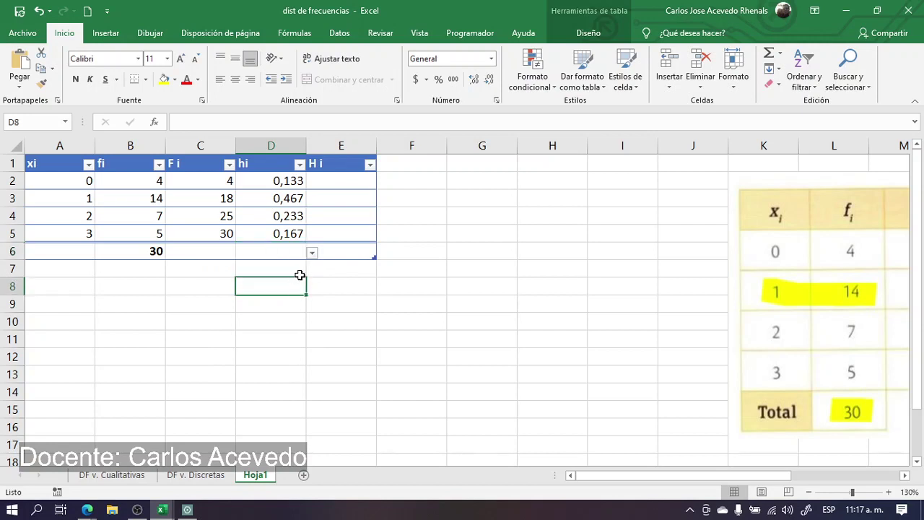
# Set the total row of the hi column in D6 to the Suma function.
pyautogui.click(295, 254)
pyautogui.click(311, 252)
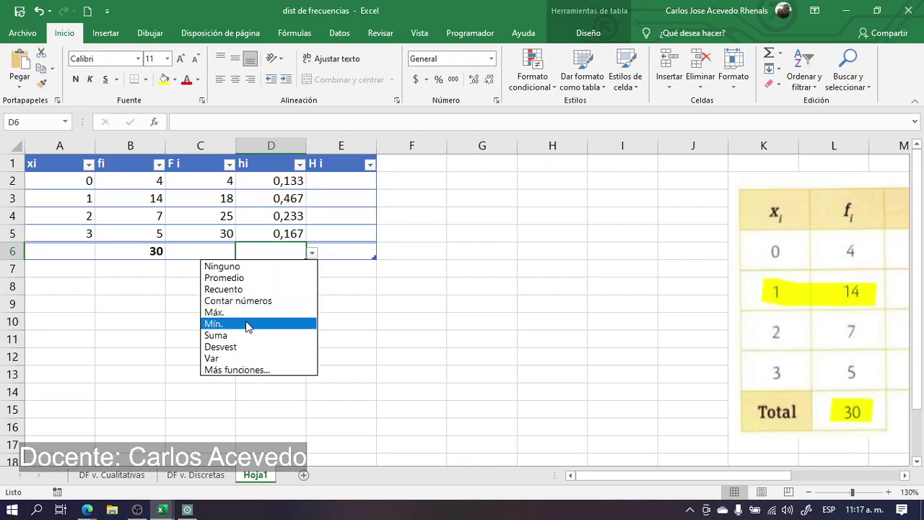
pyautogui.click(243, 336)
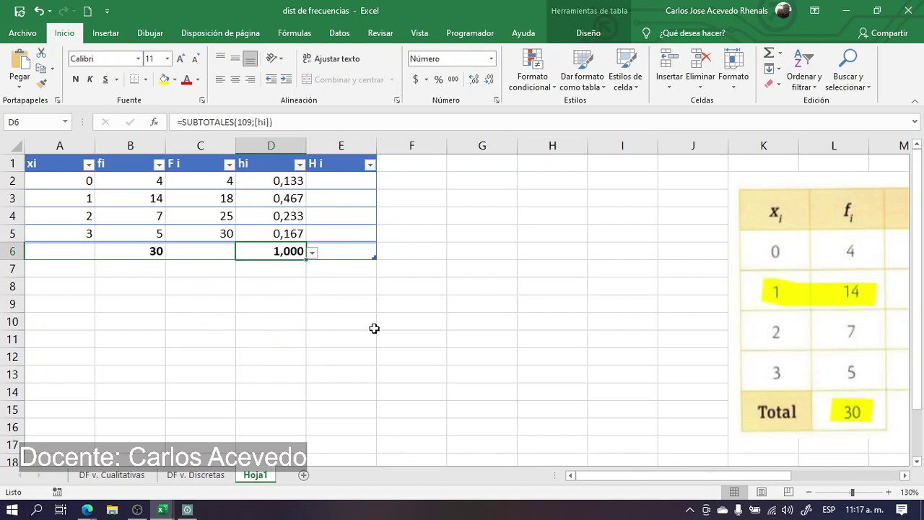
pyautogui.press('Return')
pyautogui.press('Up')
pyautogui.click(358, 186)
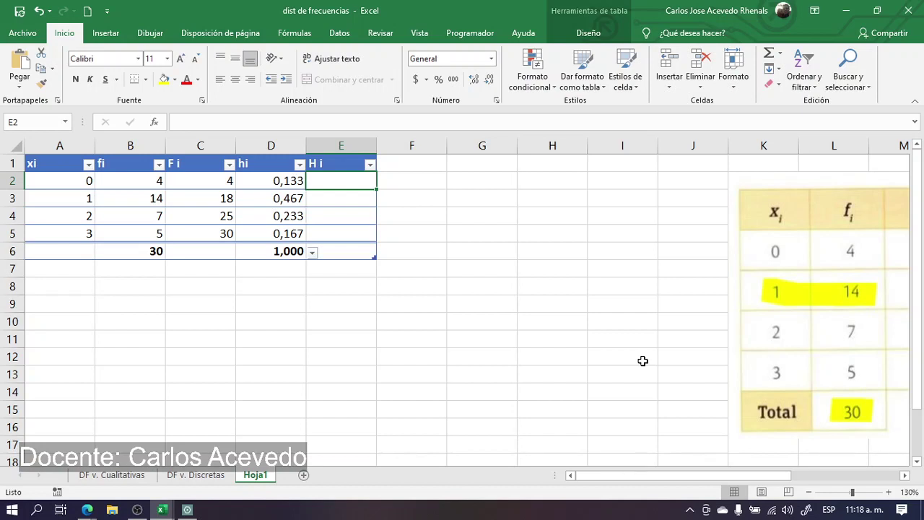
pyautogui.write('=')
pyautogui.press('Left')
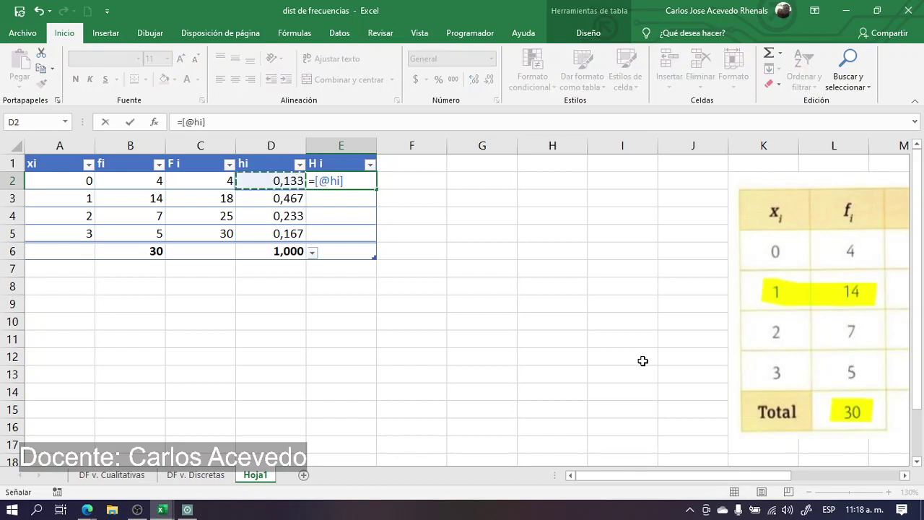
pyautogui.press('Return')
pyautogui.hotkey('shift', 'Down')
pyautogui.hotkey('shift', 'Down')
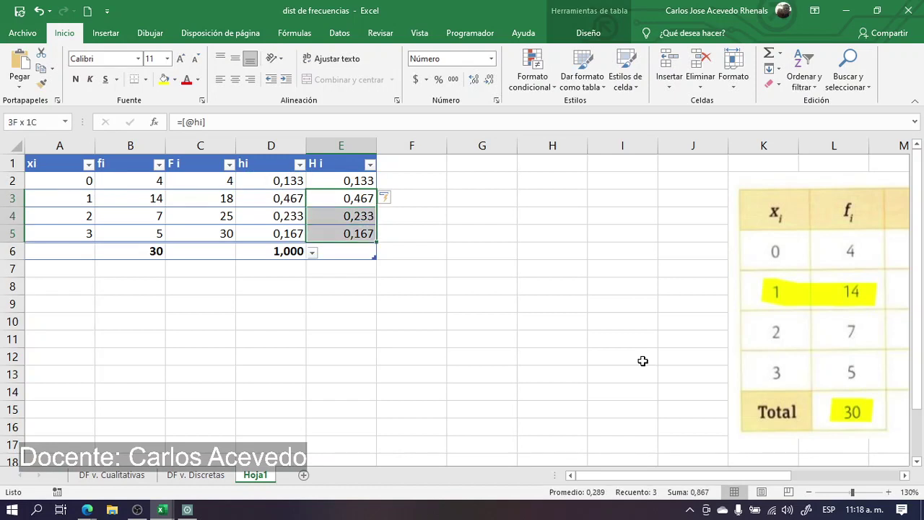
pyautogui.press('Delete')
pyautogui.hotkey('shift', 'Up')
pyautogui.hotkey('shift', 'Up')
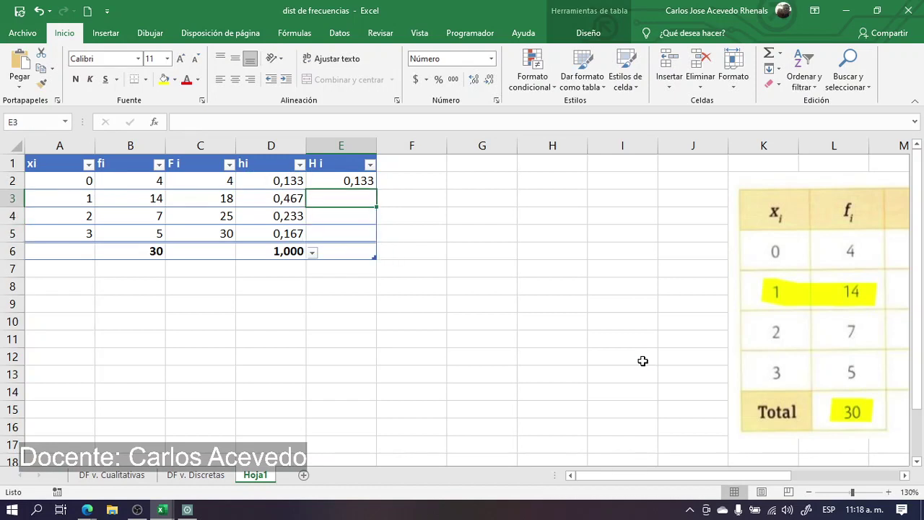
pyautogui.write('=')
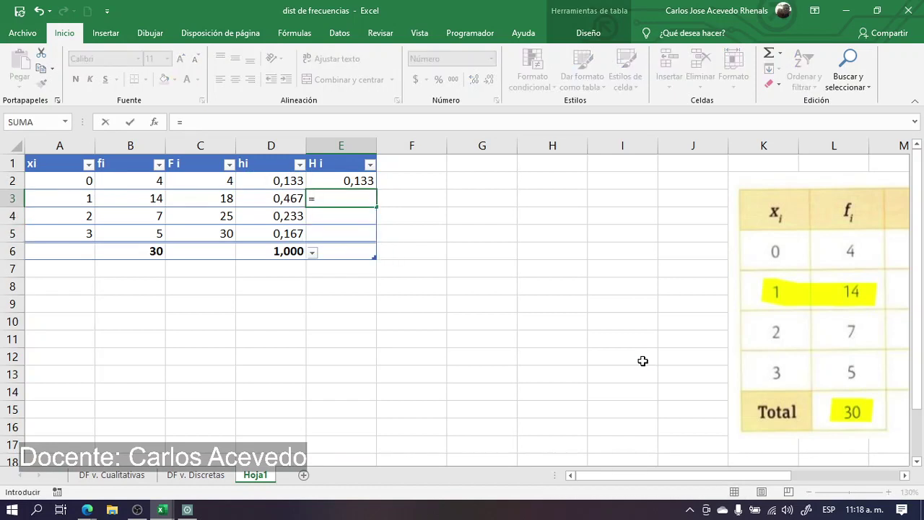
pyautogui.press('Left')
pyautogui.write('+')
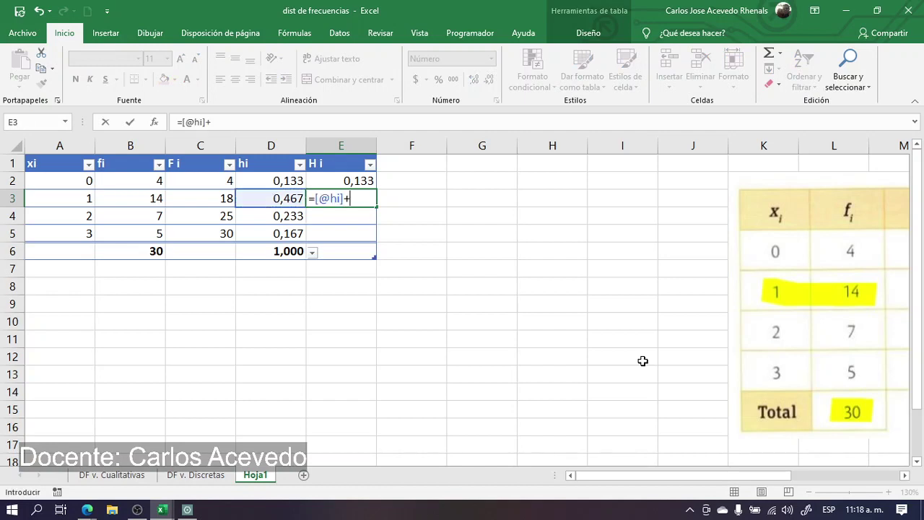
pyautogui.click(337, 180)
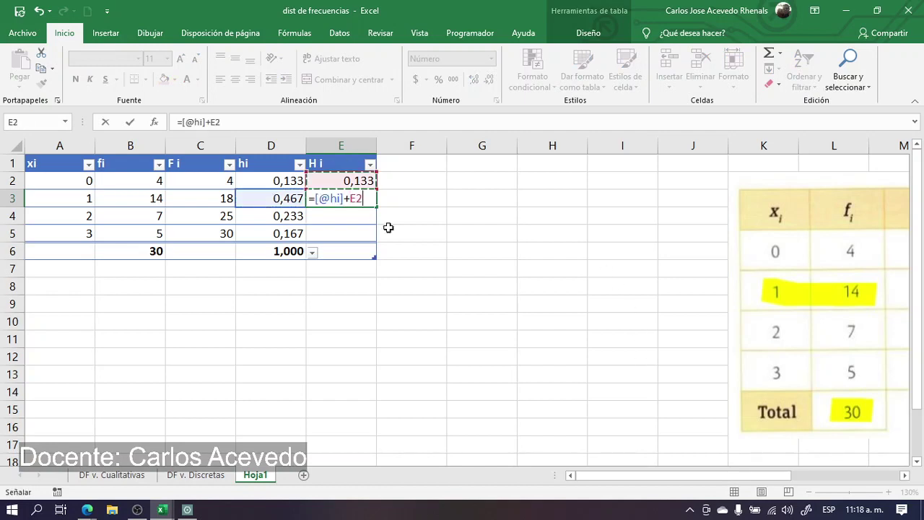
pyautogui.press('Return')
pyautogui.press('Up')
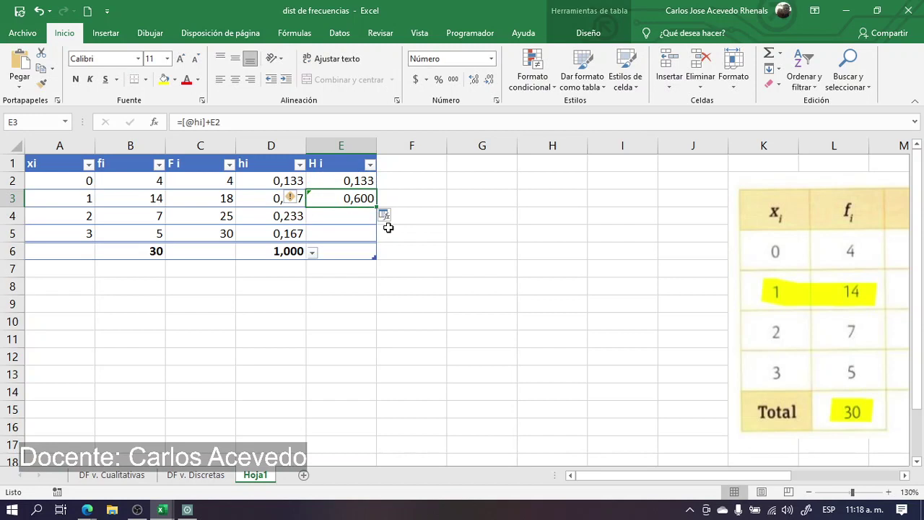
pyautogui.doubleClick(376, 207)
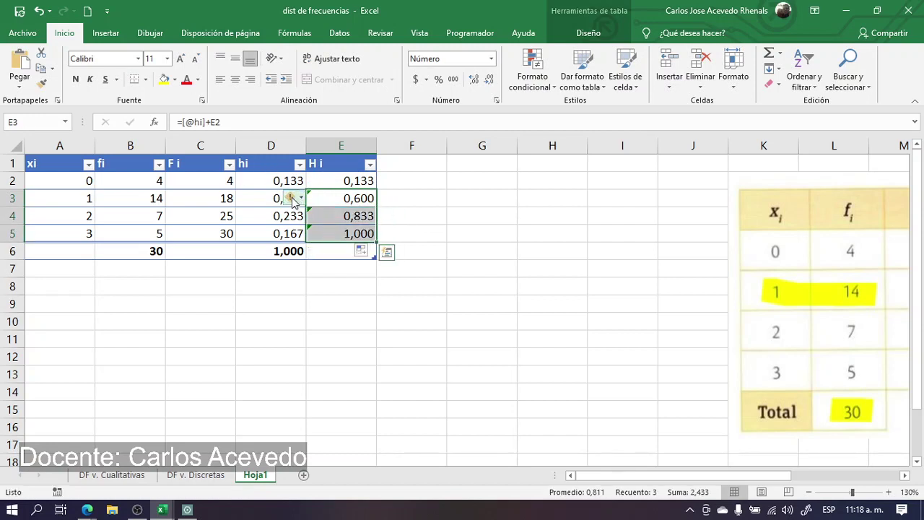
# Ignore the formula error warnings flagged on the H i cells E3 to E5.
pyautogui.click(292, 198)
pyautogui.click(162, 265)
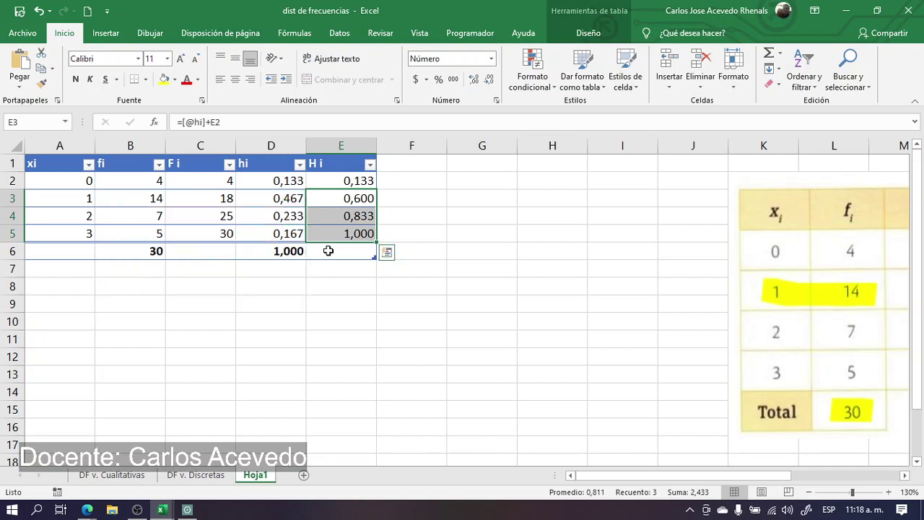
pyautogui.click(365, 289)
# Check the final cumulative values of the H i and F i columns in E5 and C5.
pyautogui.click(363, 253)
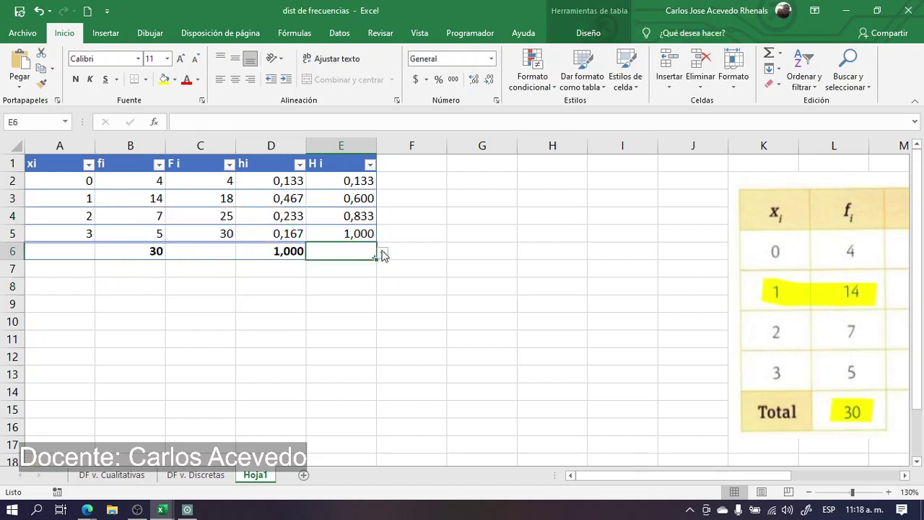
pyautogui.click(340, 289)
pyautogui.click(355, 232)
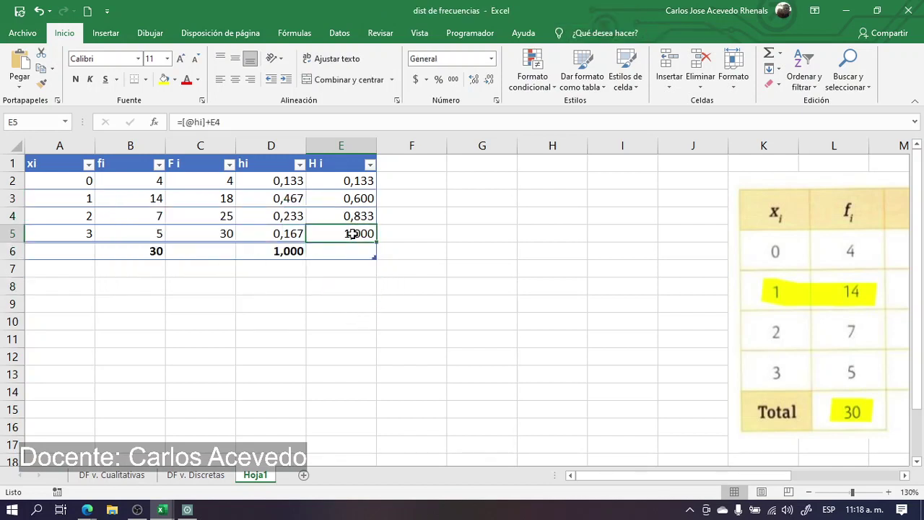
pyautogui.click(215, 233)
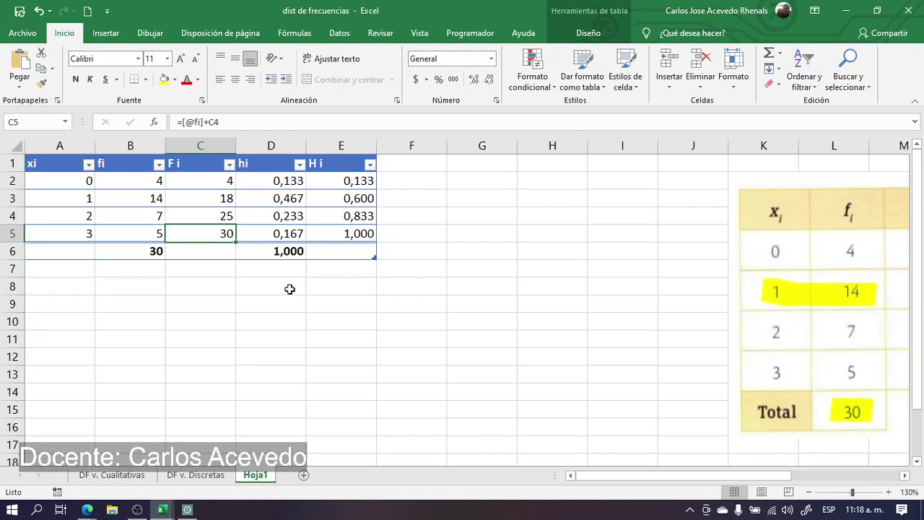
# Center the contents of the whole frequency table, A1 to E6, horizontally.
pyautogui.click(93, 264)
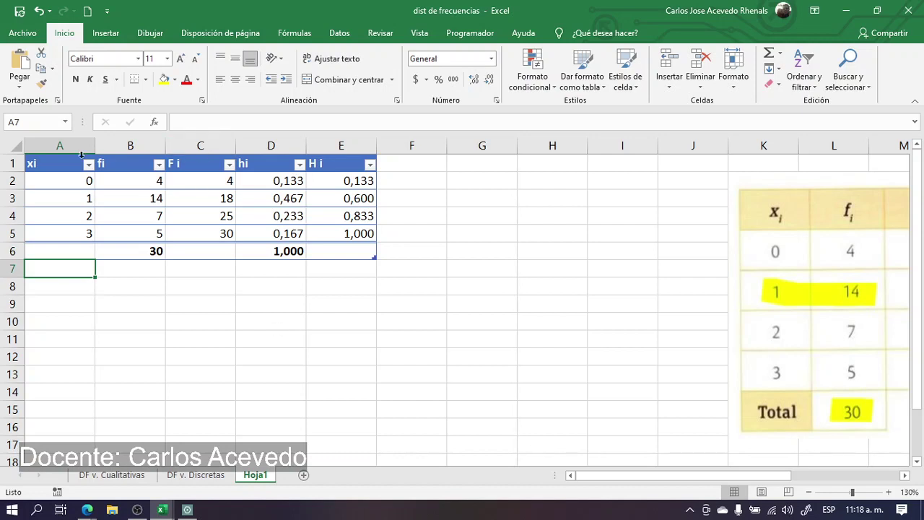
pyautogui.moveTo(51, 163); pyautogui.dragTo(331, 257)
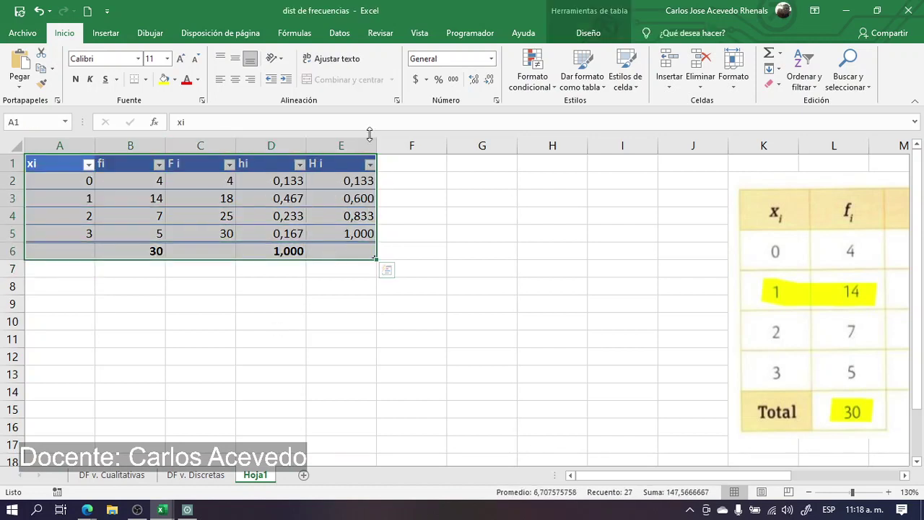
pyautogui.click(235, 79)
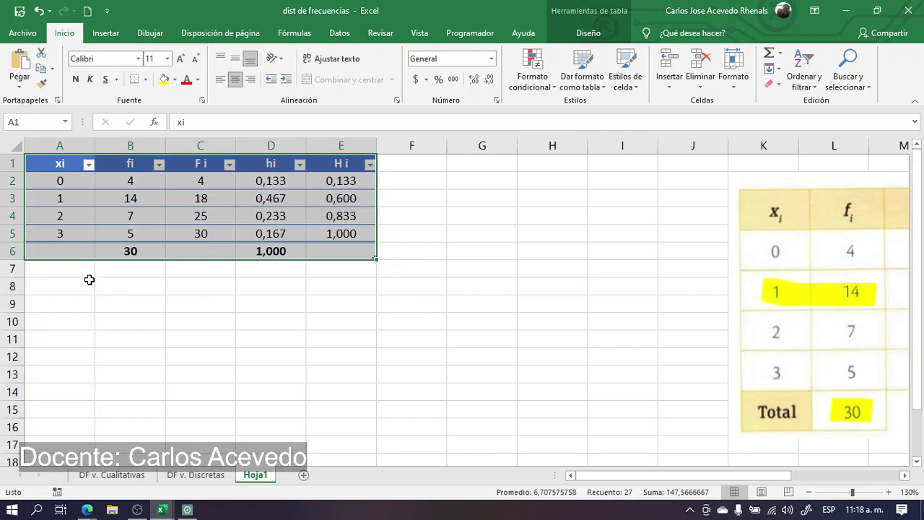
pyautogui.click(78, 282)
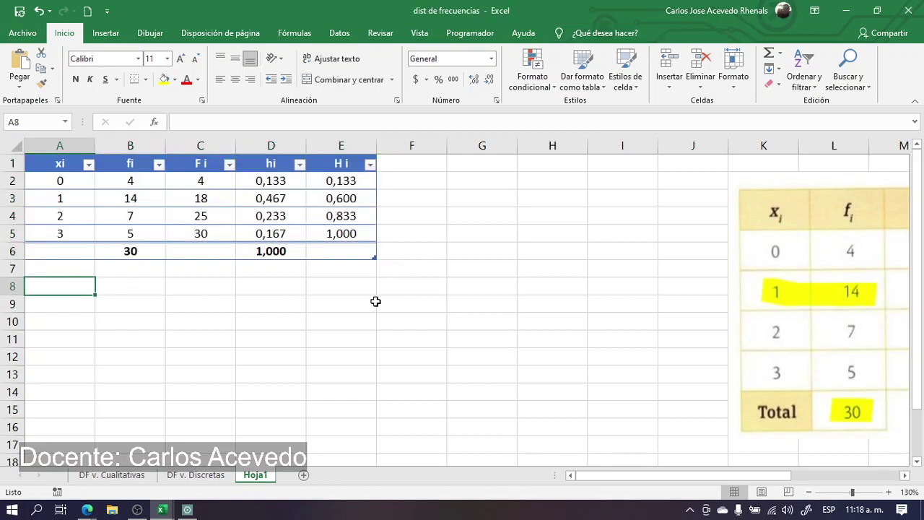
# Switch to the guide in Drawboard PDF, compare the table with Tabla 6.3 of Ejemplo 2, and return to the dist de frecuencias workbook in Excel.
pyautogui.click(187, 510)
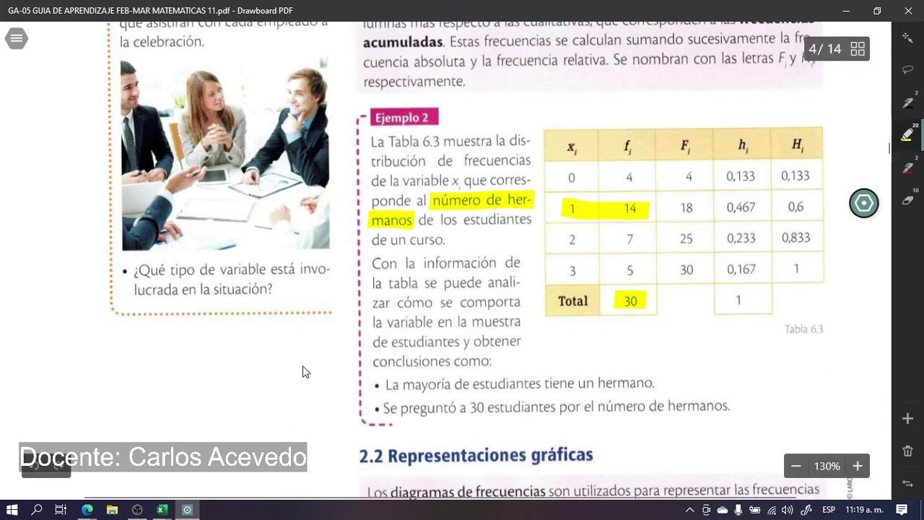
pyautogui.scroll(-2, 303, 369)
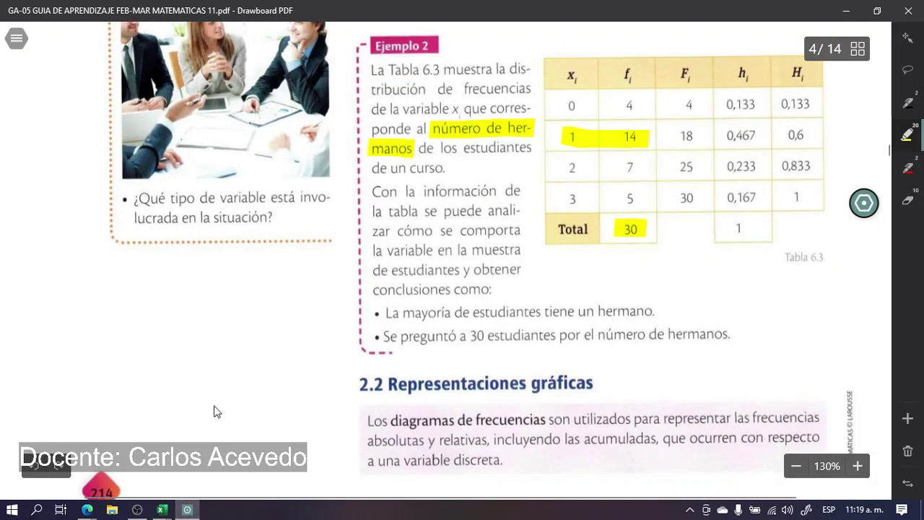
pyautogui.scroll(-2, 214, 411)
pyautogui.scroll(4, 215, 411)
pyautogui.moveTo(162, 511)
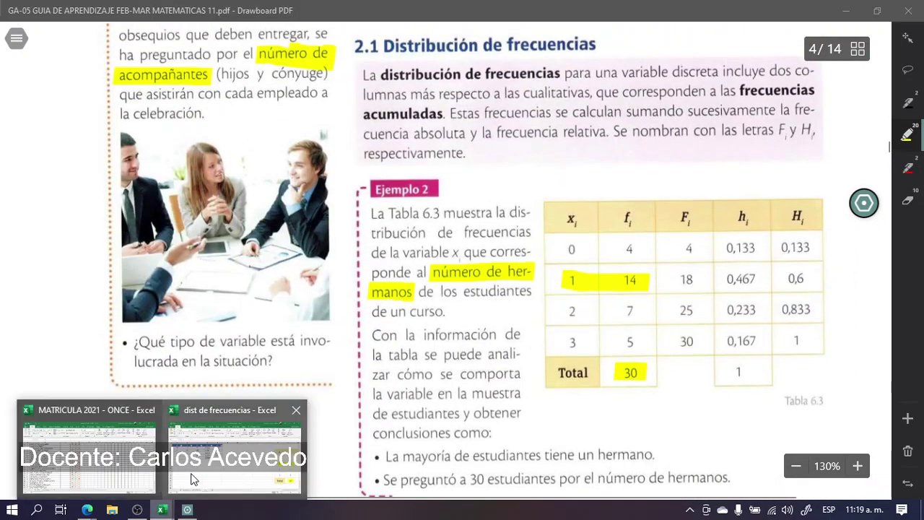
pyautogui.click(233, 430)
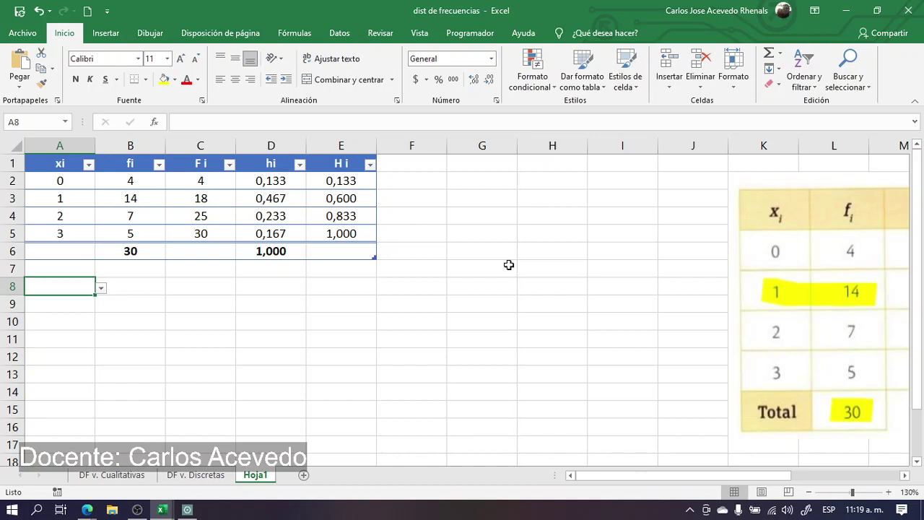
pyautogui.click(161, 510)
pyautogui.click(235, 451)
# Highlight the H i value for one sibling in E3 with yellow fill and examine it against the rest of the column.
pyautogui.click(321, 200)
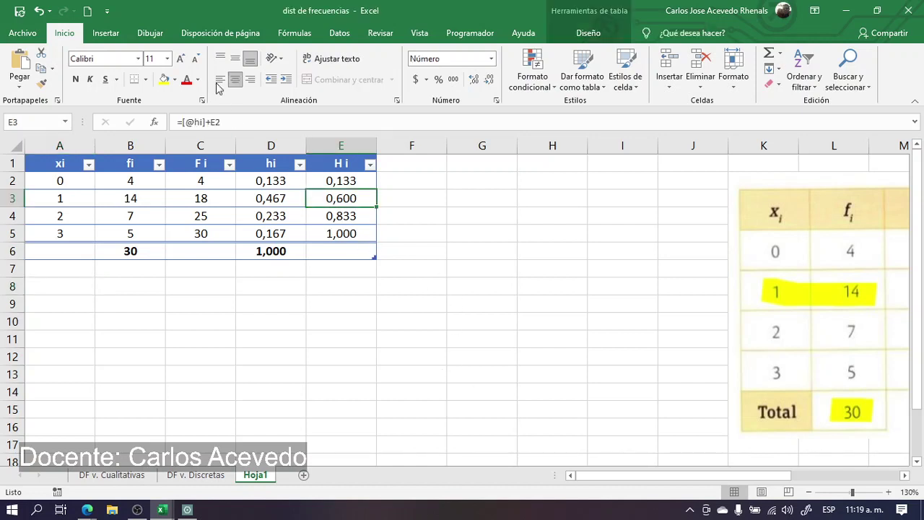
pyautogui.click(163, 78)
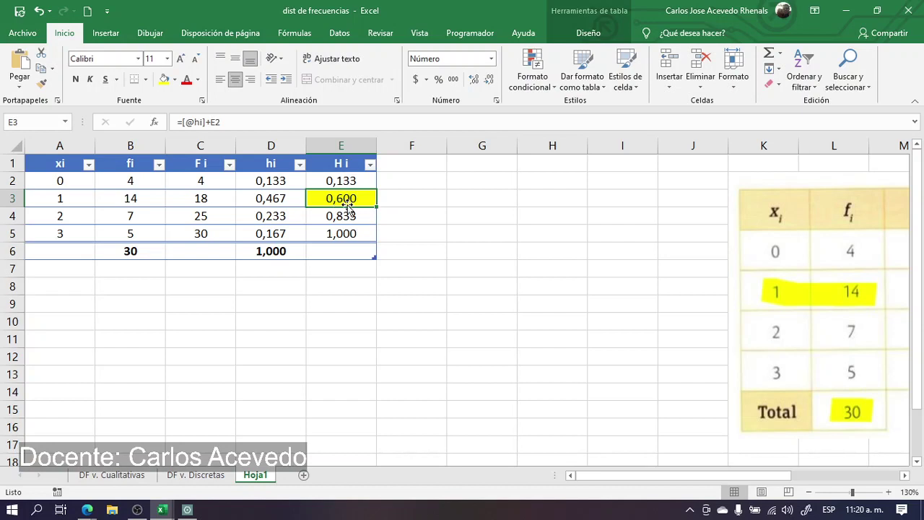
pyautogui.moveTo(336, 160); pyautogui.dragTo(329, 241)
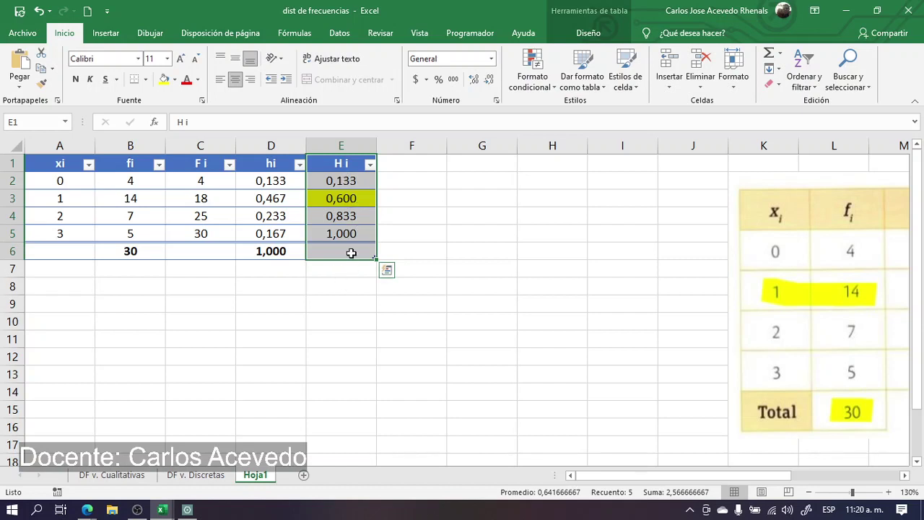
pyautogui.click(349, 204)
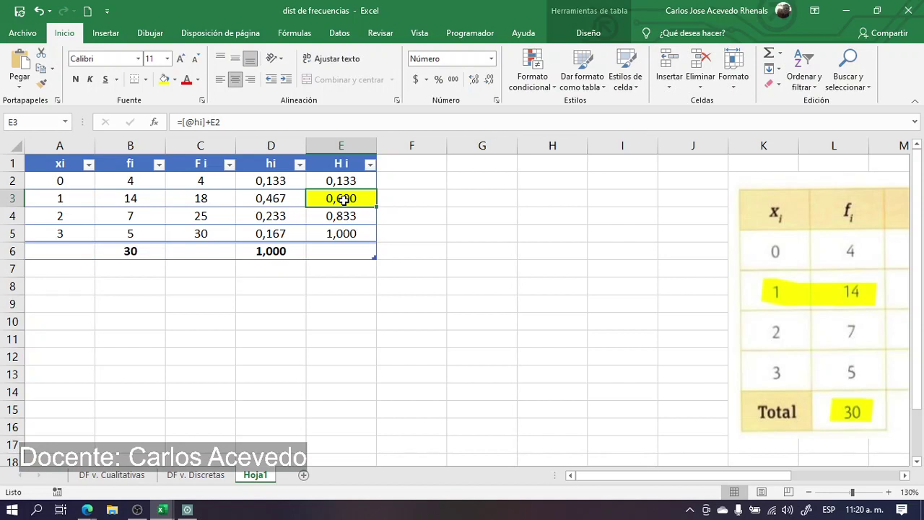
pyautogui.click(357, 217)
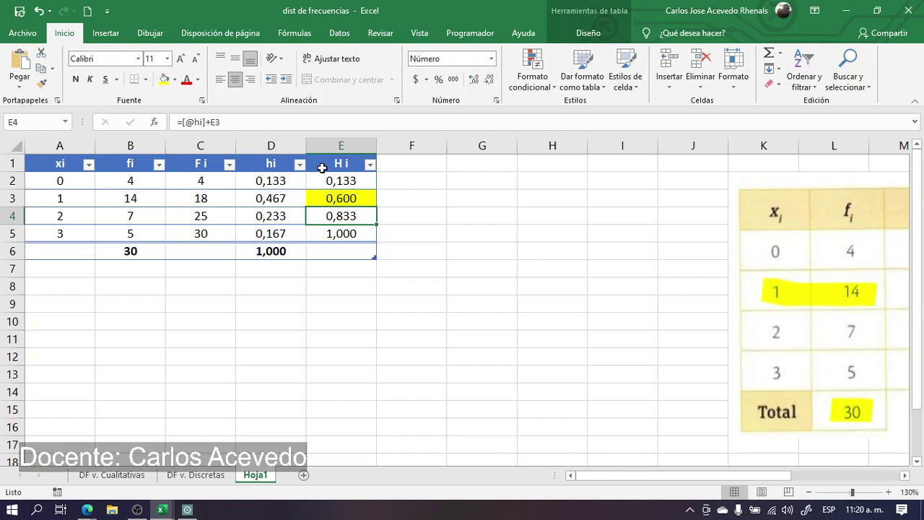
pyautogui.click(364, 201)
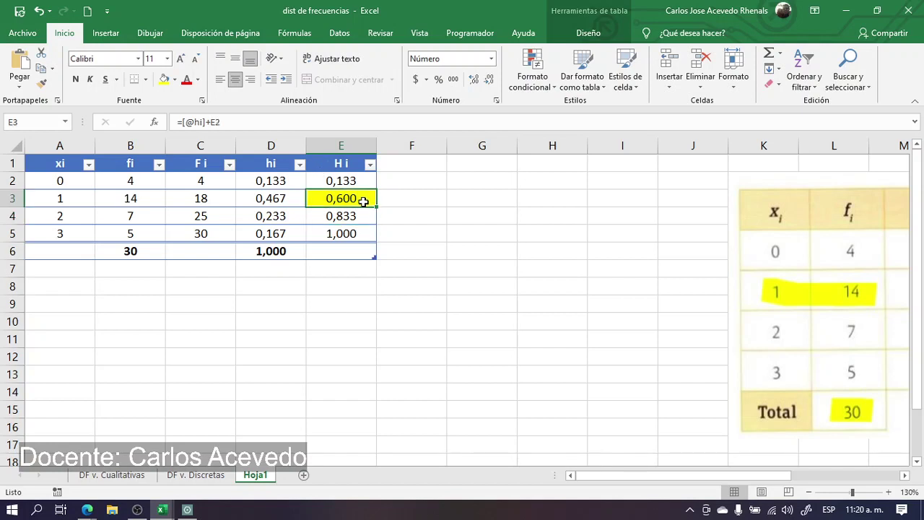
# Remove the yellow fill from E3 by setting it to Sin relleno.
pyautogui.click(174, 80)
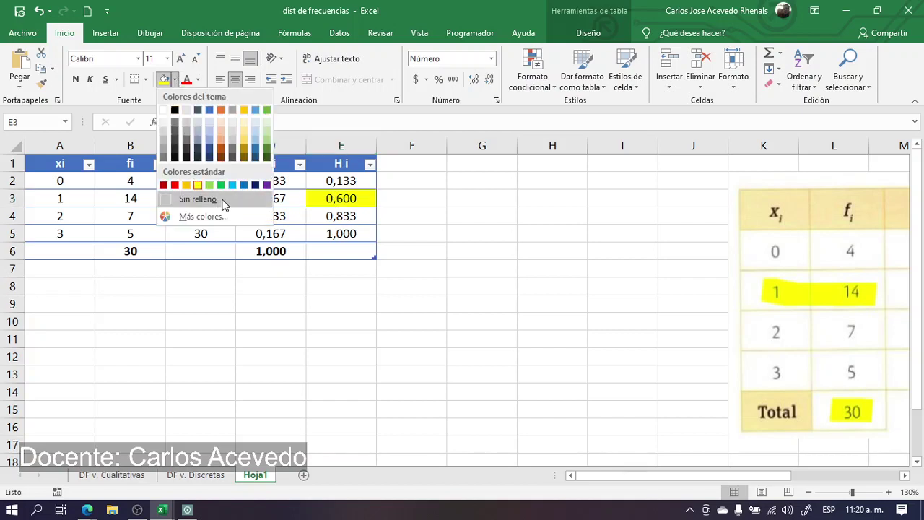
pyautogui.click(197, 198)
pyautogui.click(342, 273)
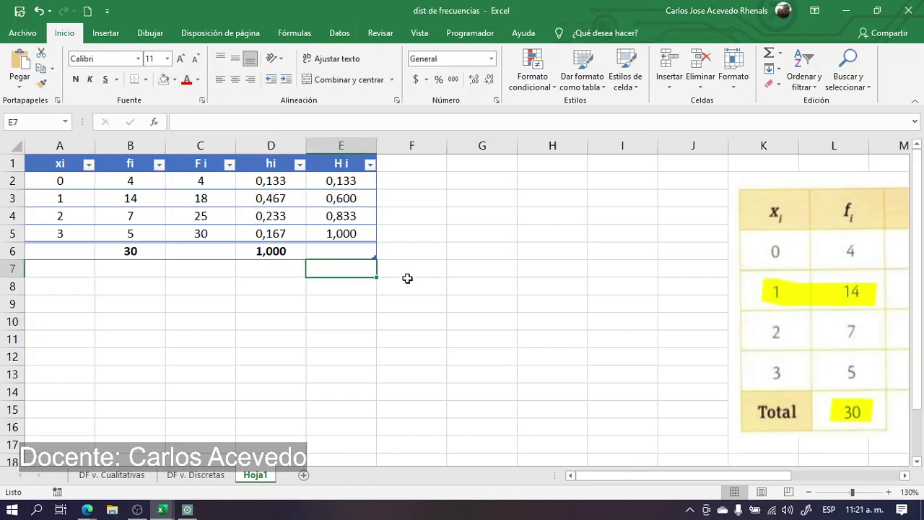
# Review the H i value in E3, then switch to Drawboard PDF and read section 2.2 Representaciones gráficas.
pyautogui.click(351, 200)
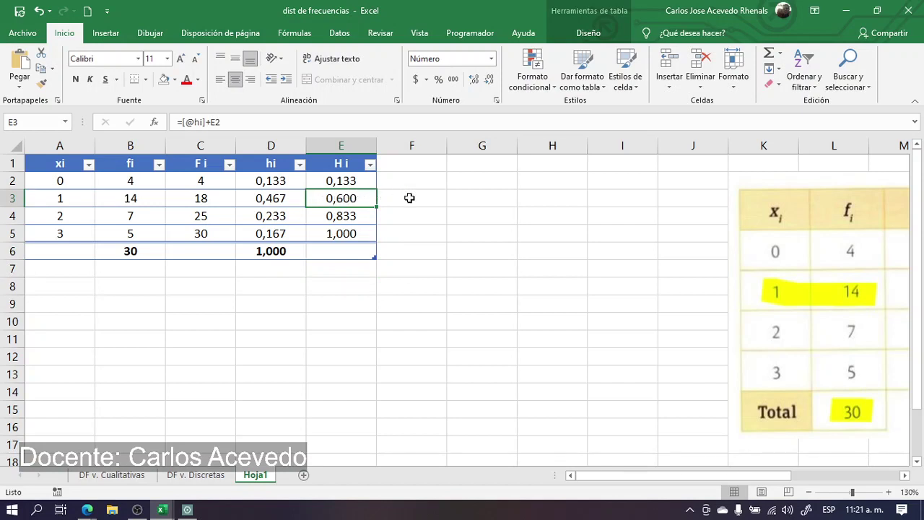
pyautogui.click(188, 510)
pyautogui.scroll(-3, 434, 293)
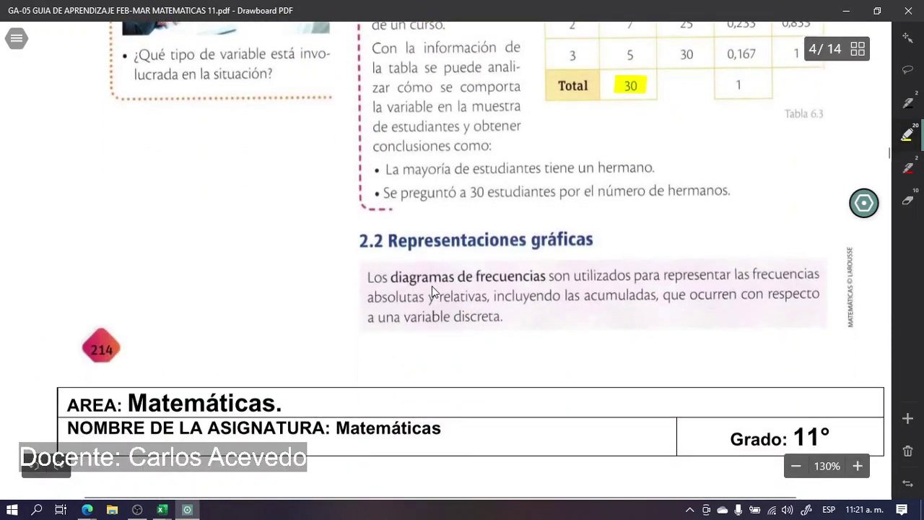
# Switch to the Google Meet call in the browser and look through the list of participants.
pyautogui.click(86, 509)
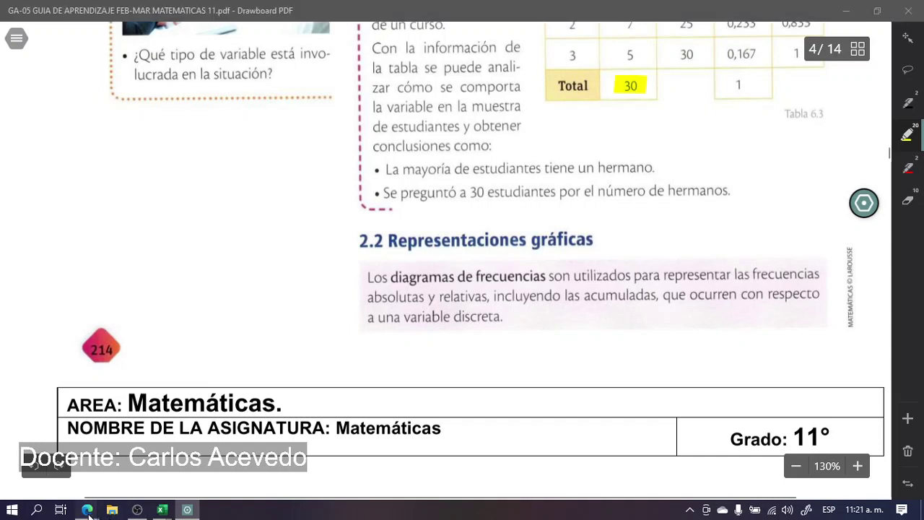
pyautogui.click(85, 465)
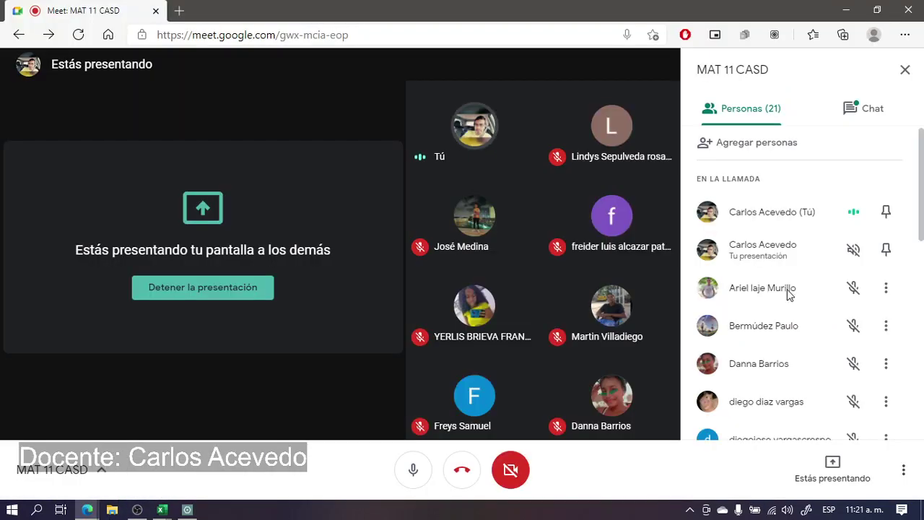
pyautogui.scroll(-1, 769, 284)
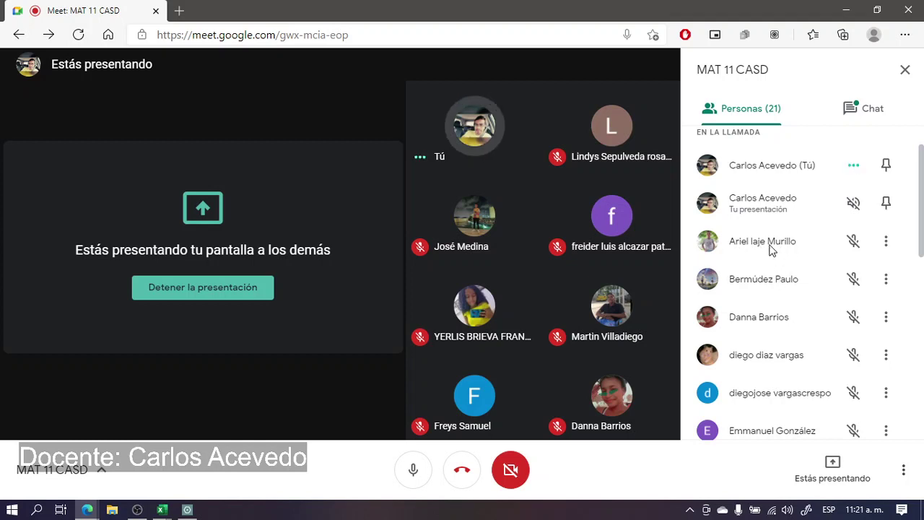
# Return to the guide in Drawboard PDF and examine Ejemplo 3 with its cumulative frequency chart on page 5.
pyautogui.hotkey('alt', 'Tab')
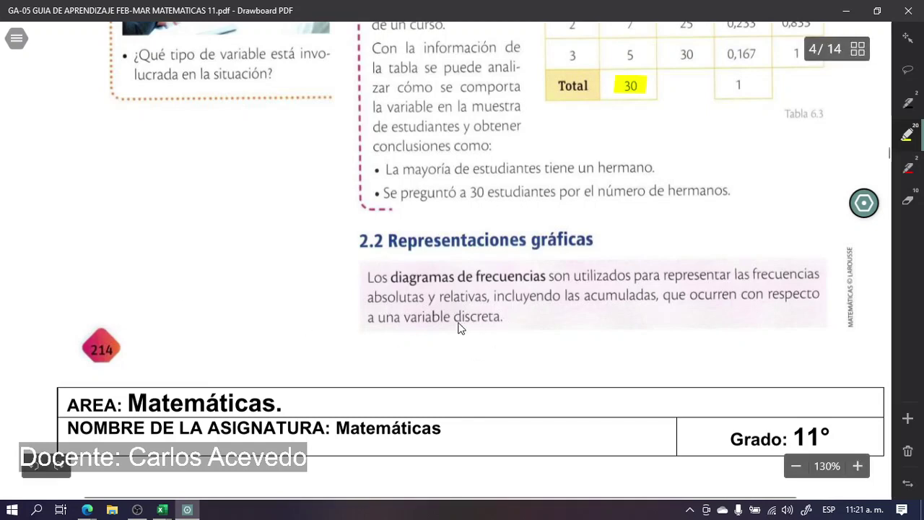
pyautogui.scroll(-5, 475, 324)
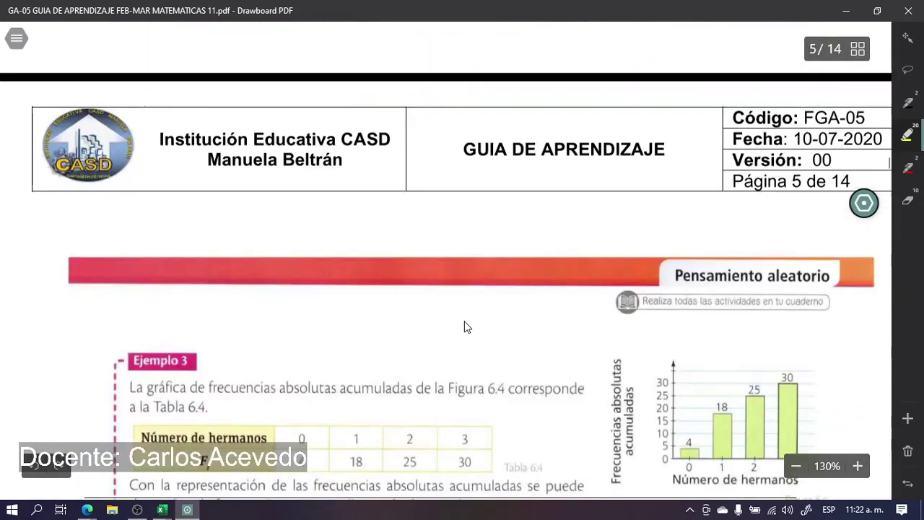
pyautogui.scroll(-3, 466, 327)
pyautogui.scroll(-1, 466, 327)
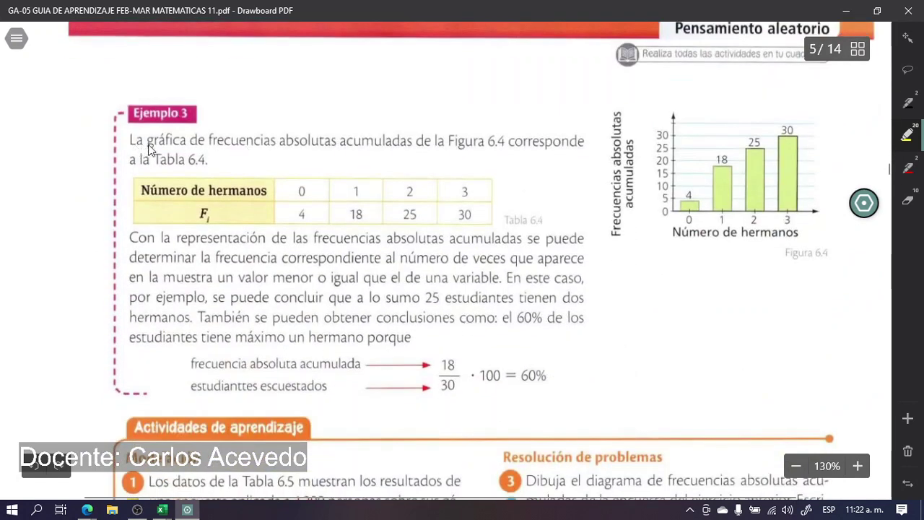
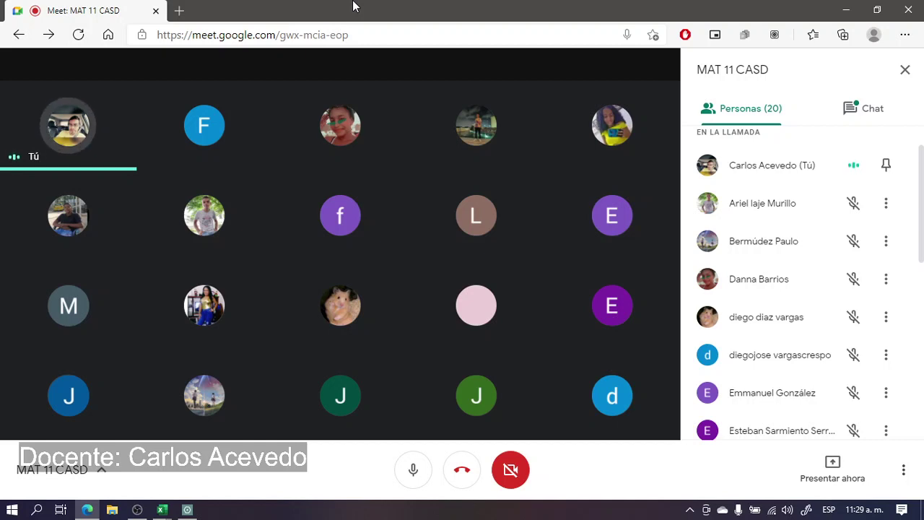
# Open the chat of the Google Meet call to read the participants' messages.
pyautogui.click(867, 110)
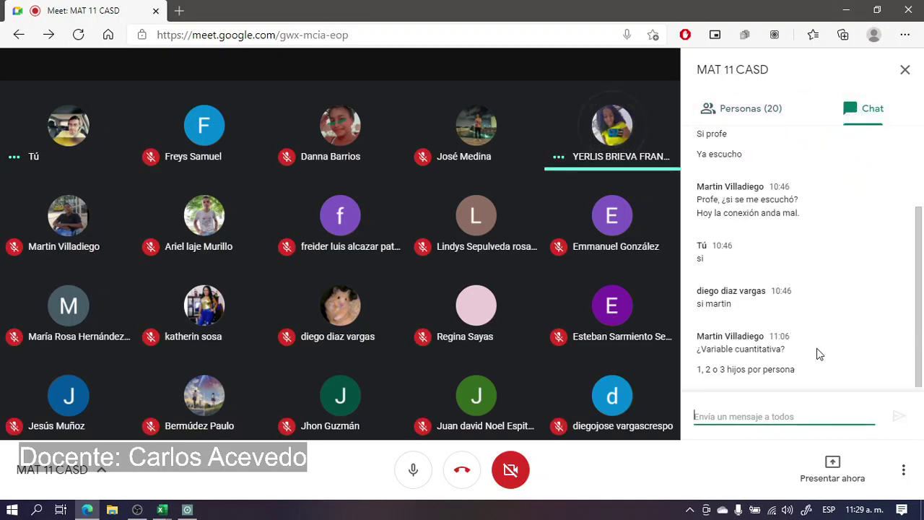
# Look through the participants list of the Google Meet call and admit the person asking to join.
pyautogui.click(774, 111)
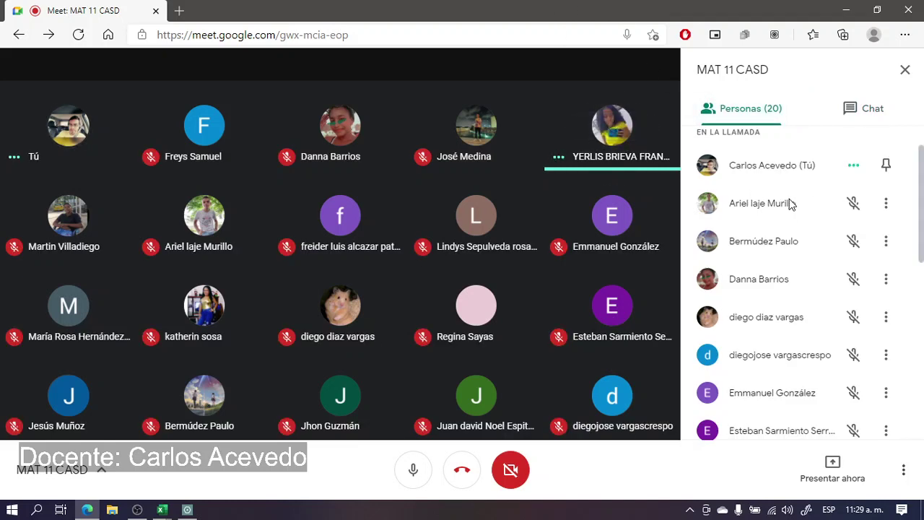
pyautogui.scroll(-2, 807, 226)
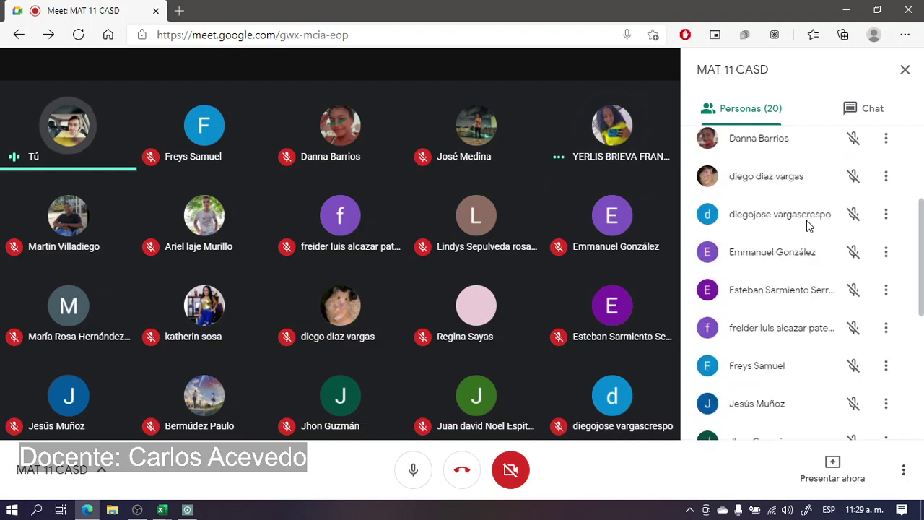
pyautogui.scroll(-4, 808, 226)
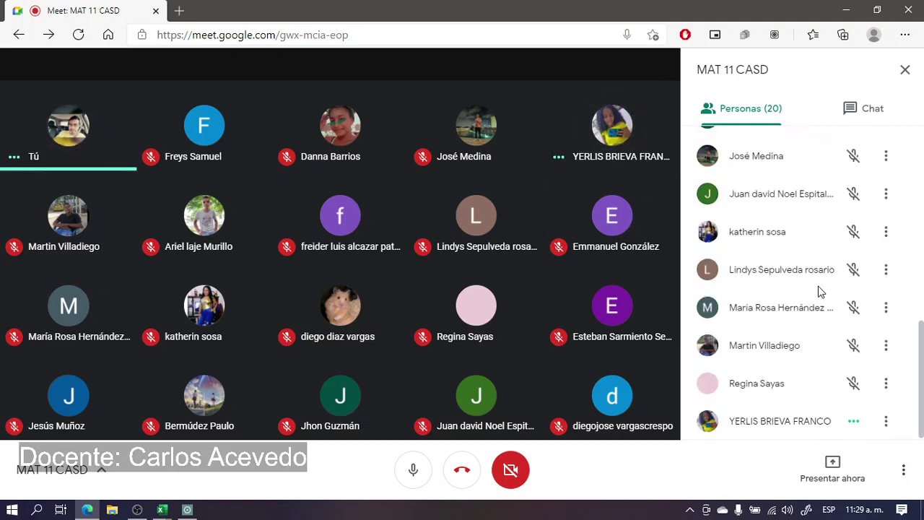
pyautogui.scroll(4, 778, 289)
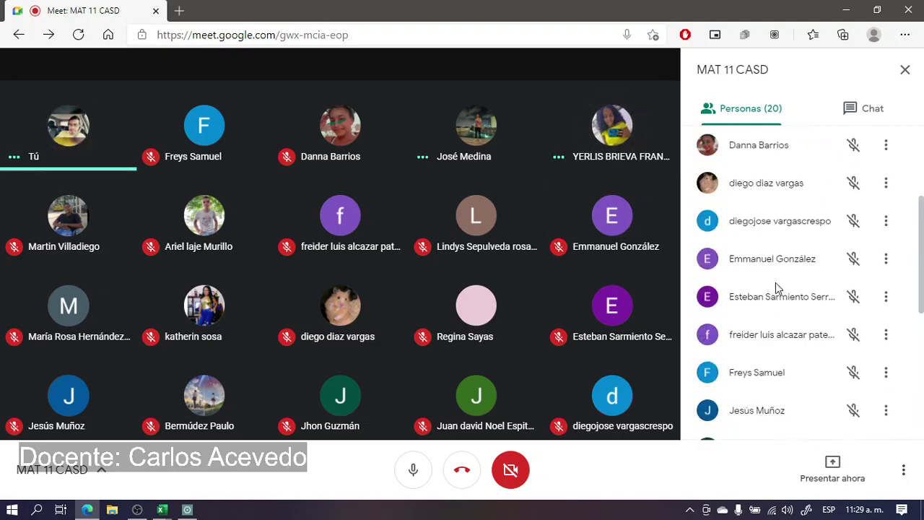
pyautogui.scroll(2, 780, 289)
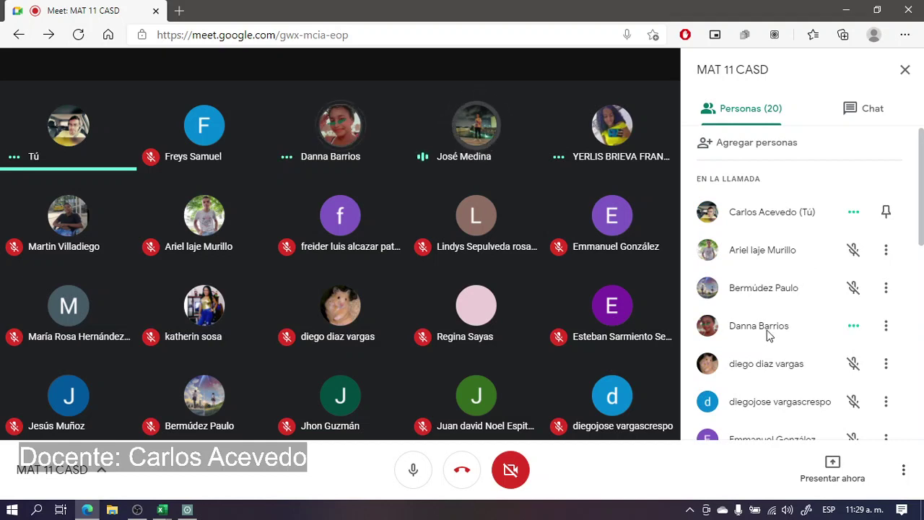
pyautogui.moveTo(476, 104)
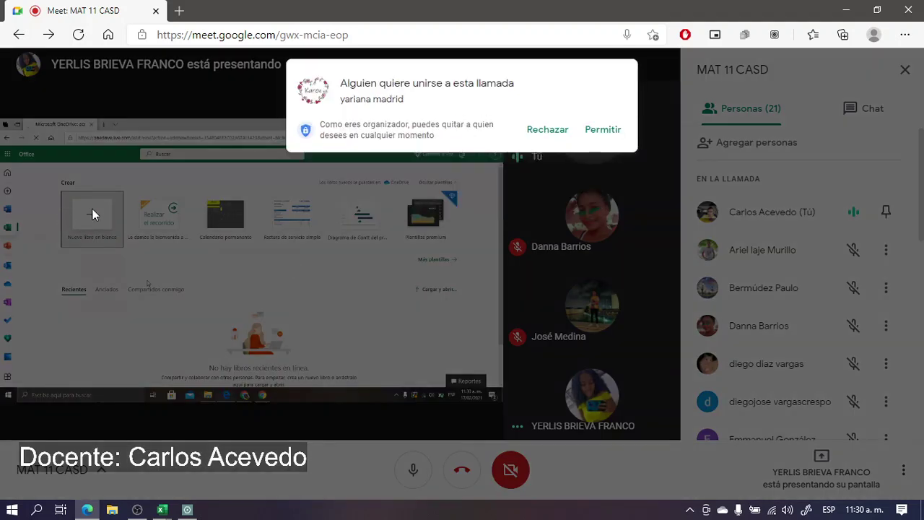
pyautogui.click(599, 129)
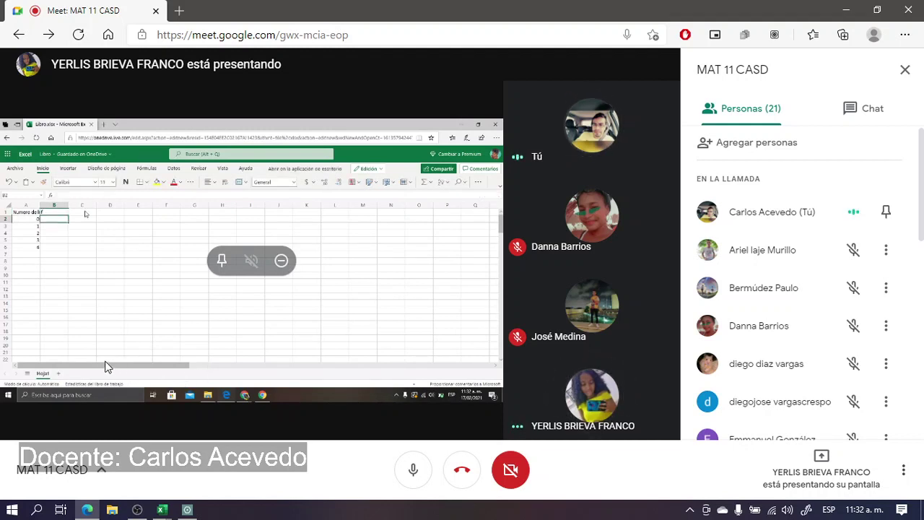
# Switch between the guide in Drawboard PDF and the Google Meet call to compare Tabla 6.6 with the student's shared worksheet.
pyautogui.click(192, 510)
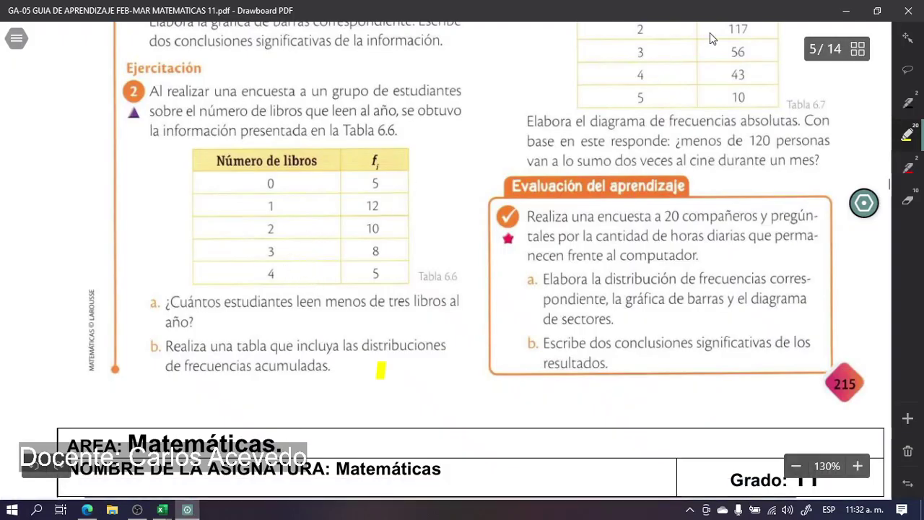
pyautogui.click(841, 12)
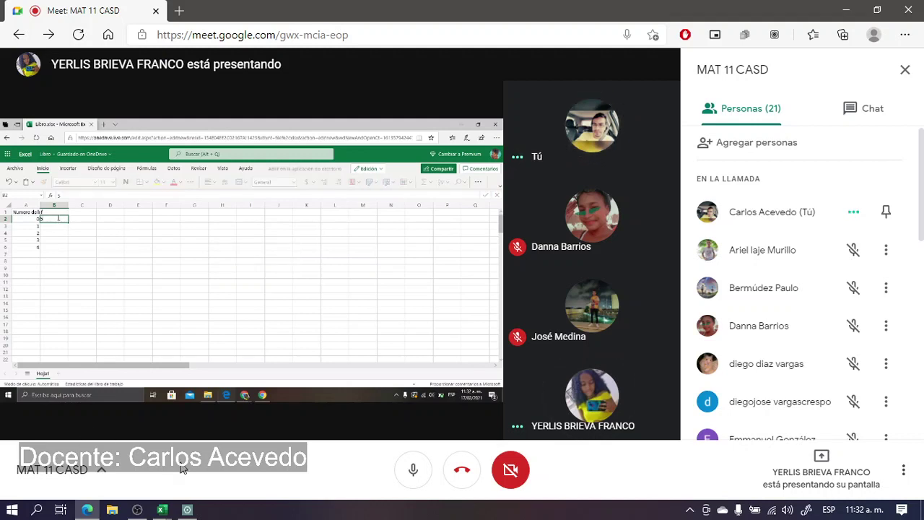
pyautogui.moveTo(188, 510)
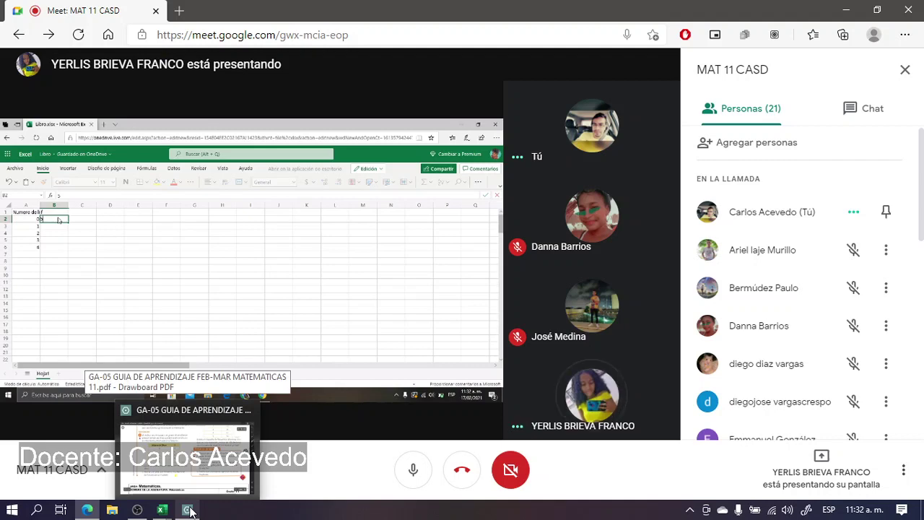
pyautogui.click(206, 473)
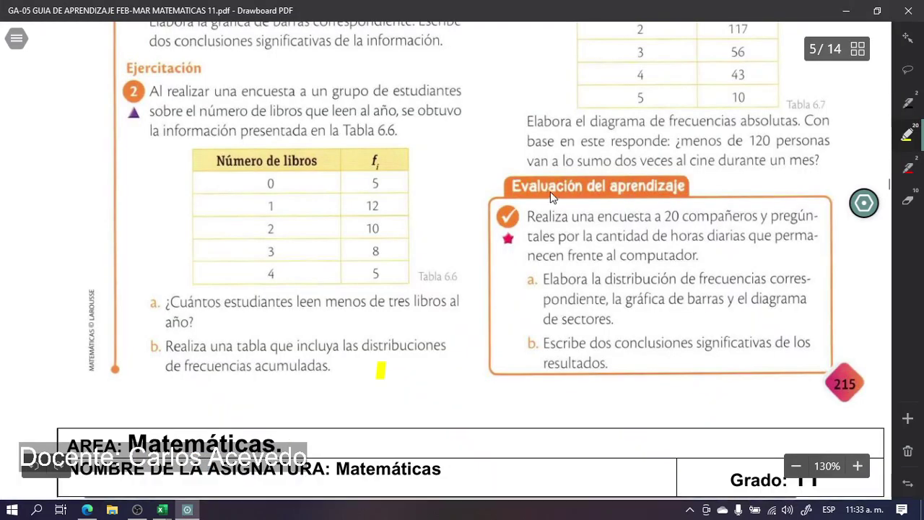
pyautogui.click(846, 11)
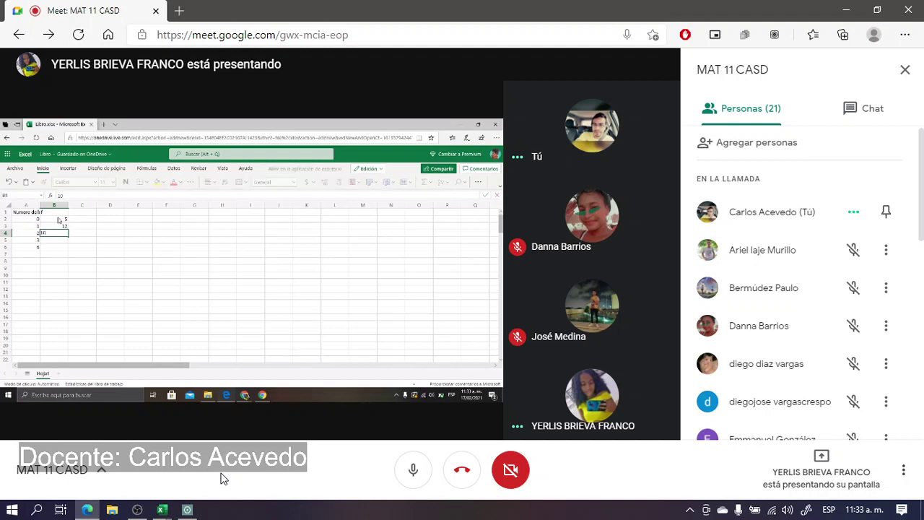
pyautogui.click(187, 510)
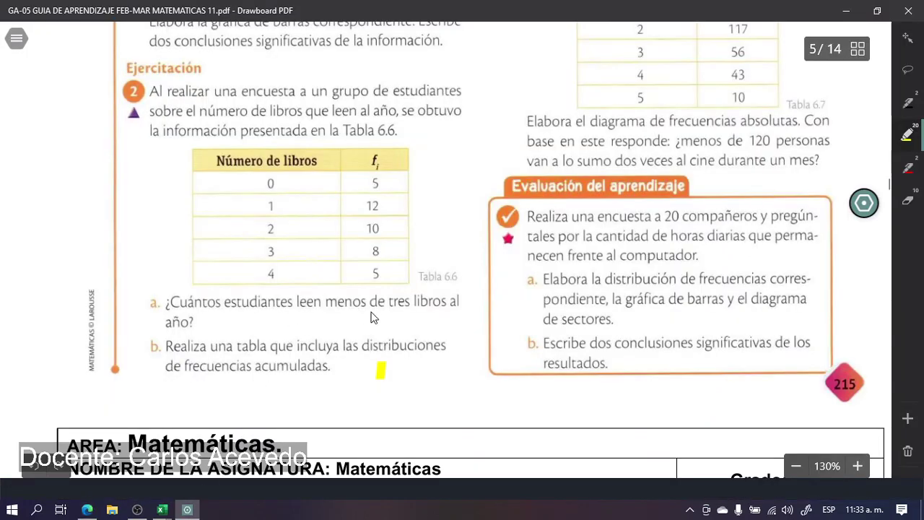
pyautogui.click(846, 10)
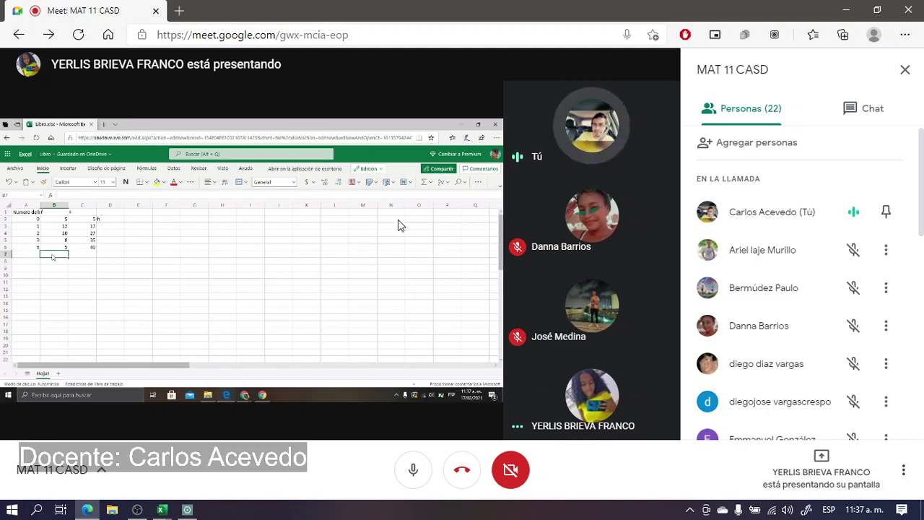
pyautogui.moveTo(383, 255)
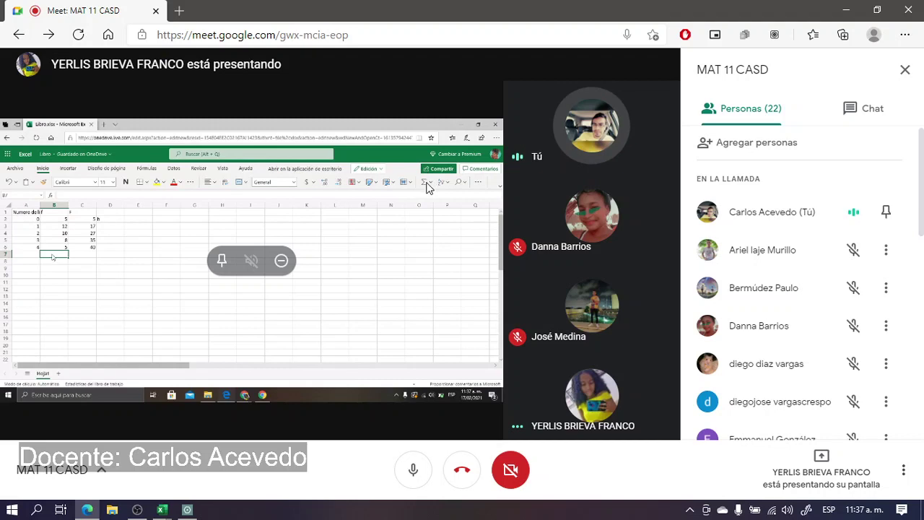
pyautogui.click(187, 510)
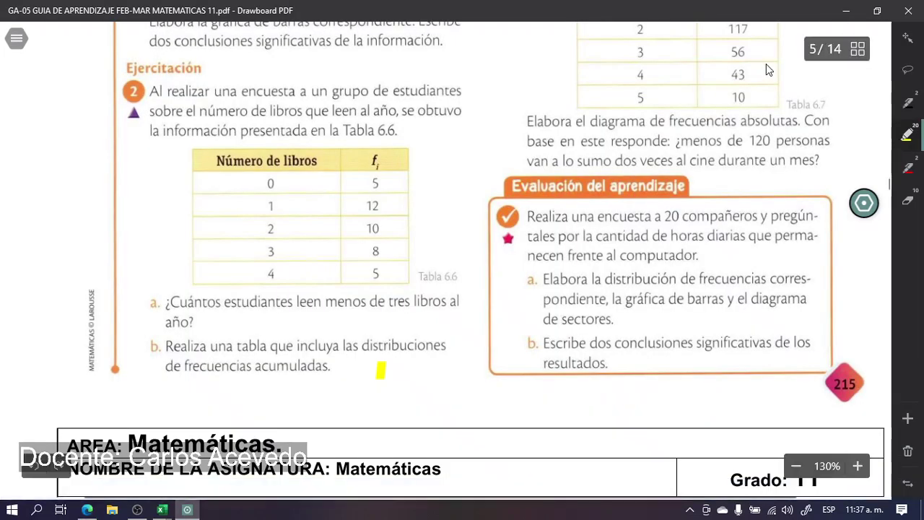
pyautogui.click(846, 11)
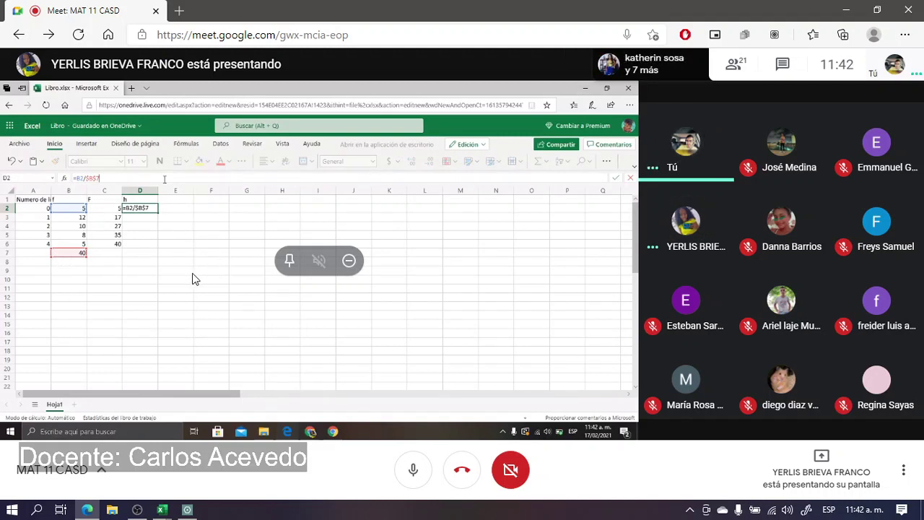
pyautogui.press('Return')
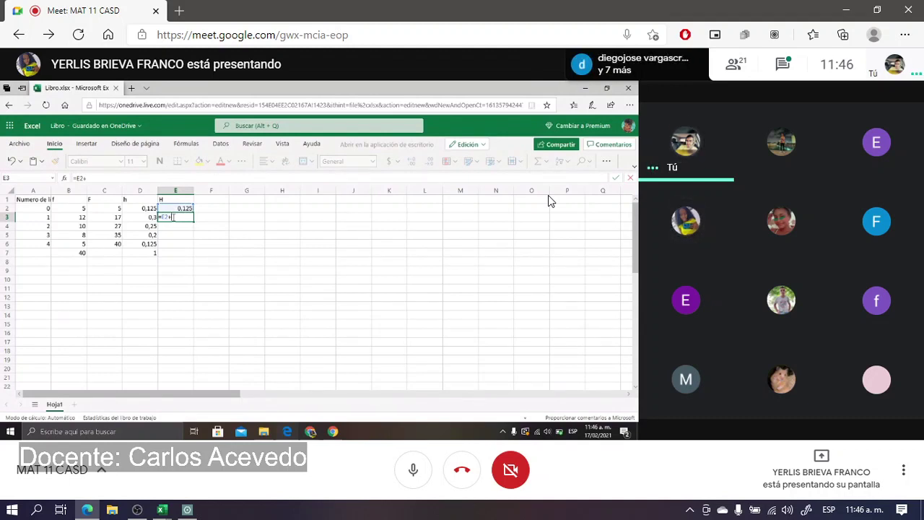
pyautogui.write('o')
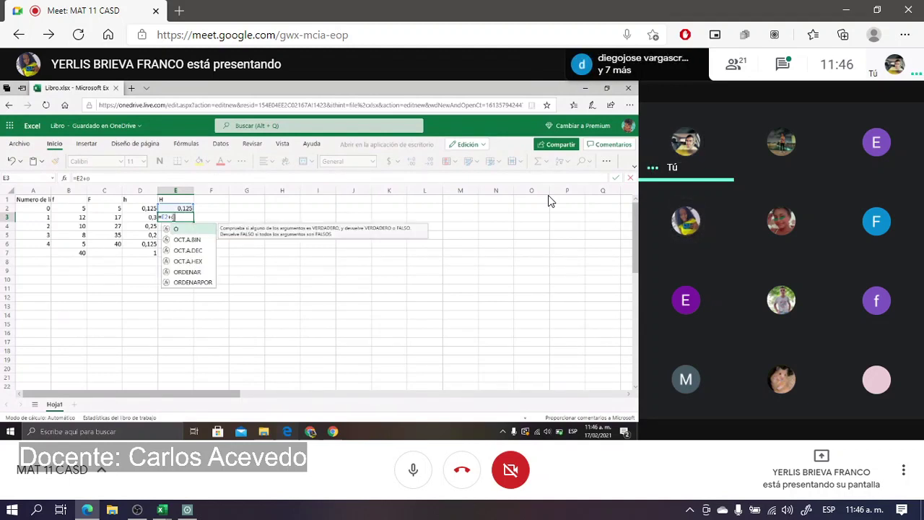
pyautogui.press('BackSpace')
pyautogui.write('0')
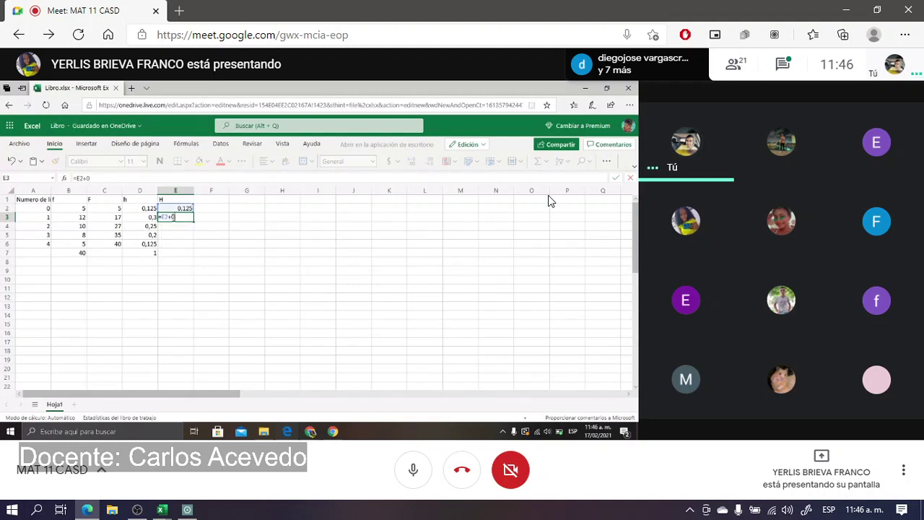
pyautogui.press('BackSpace')
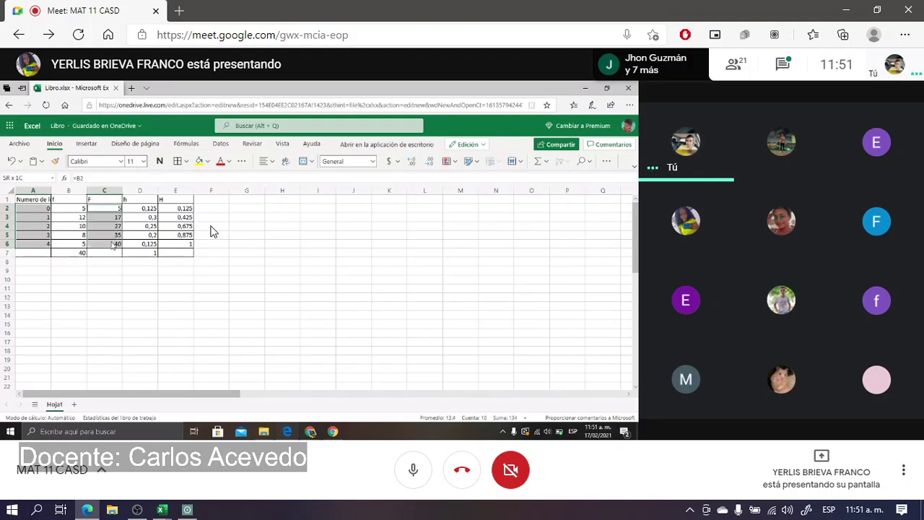
pyautogui.moveTo(279, 230)
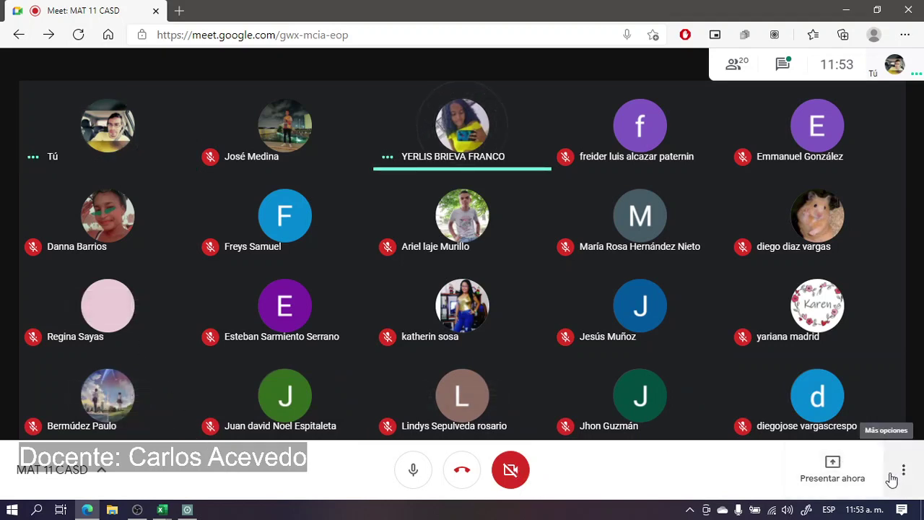
# Present the entire screen in the Google Meet call and hide the screen-sharing notice.
pyautogui.click(847, 472)
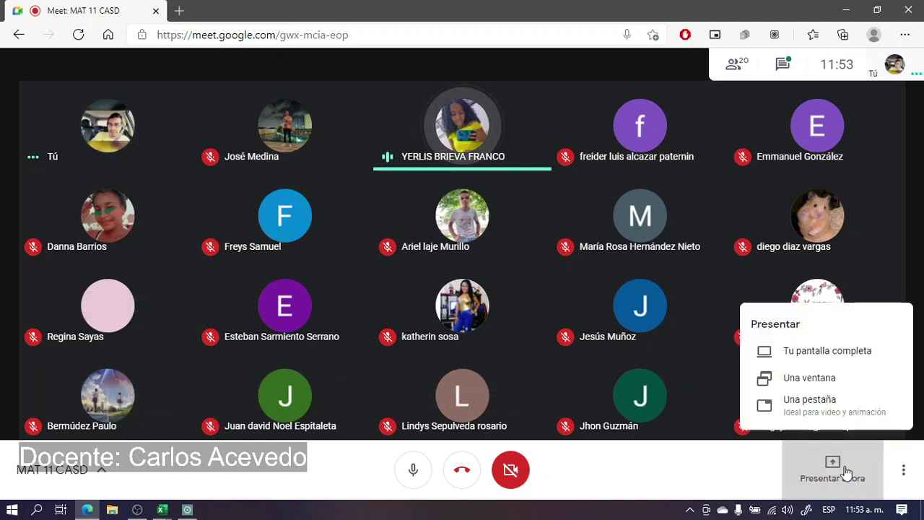
pyautogui.click(820, 352)
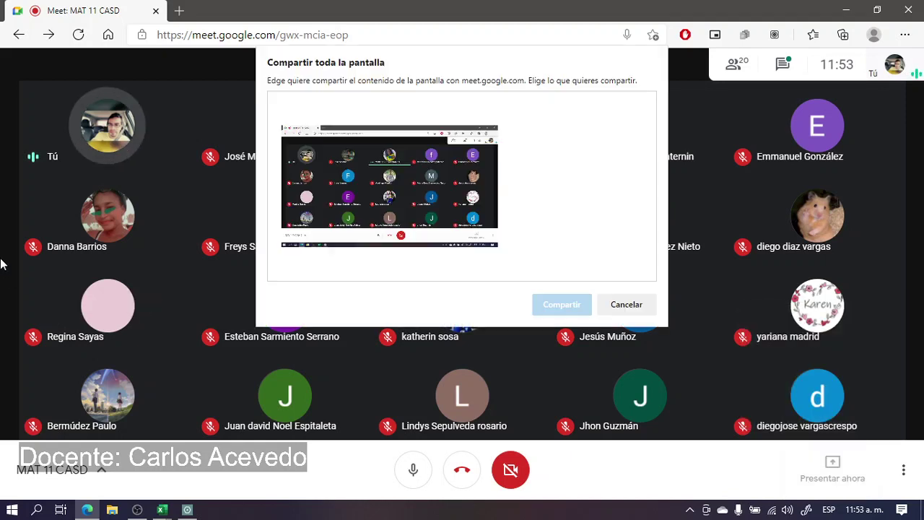
pyautogui.click(296, 194)
pyautogui.click(574, 303)
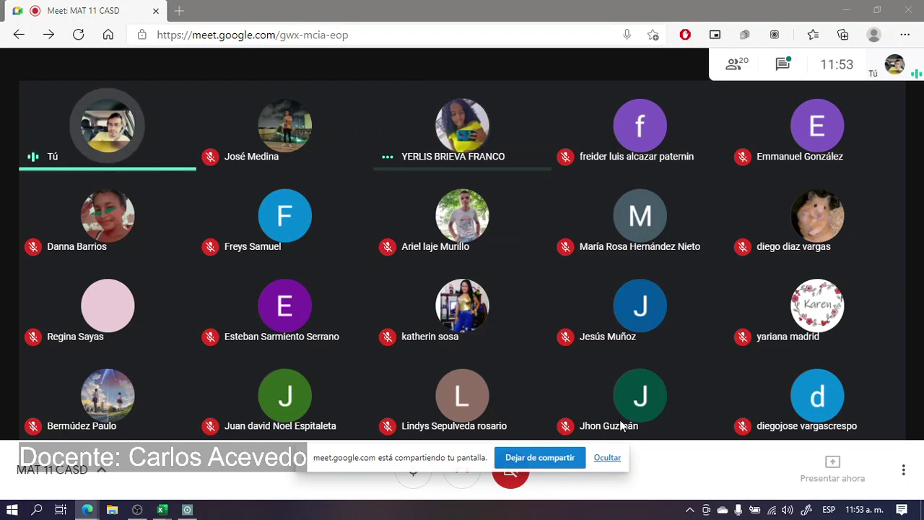
pyautogui.click(607, 458)
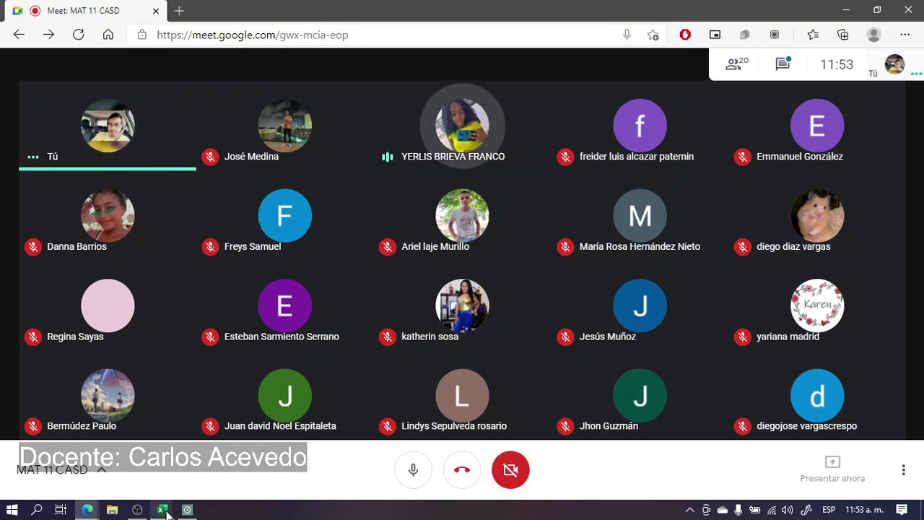
# Switch to the dist de frecuencias workbook in Excel and select empty cell A17 below the table on Hoja1.
pyautogui.moveTo(162, 510)
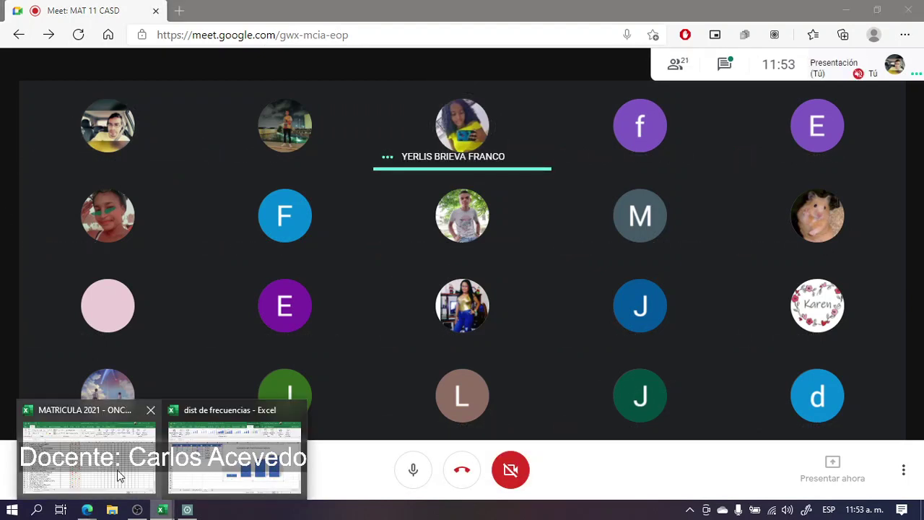
pyautogui.click(216, 455)
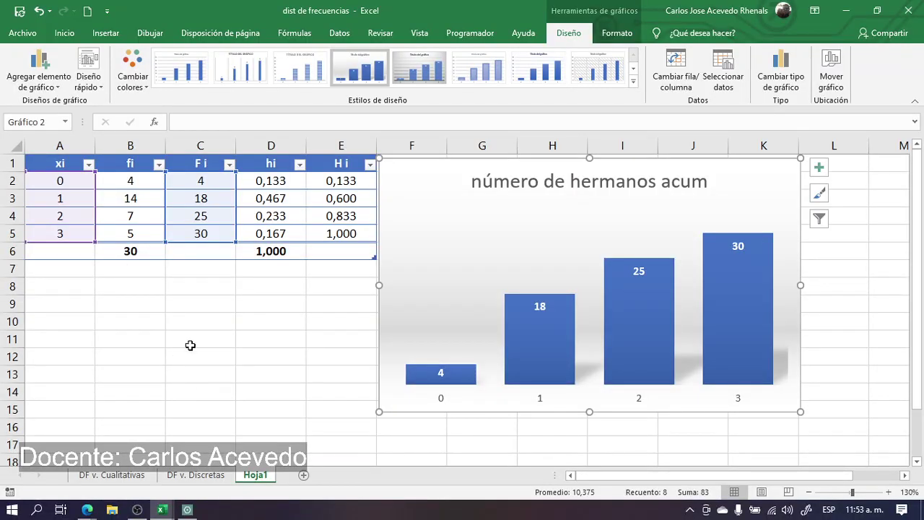
pyautogui.scroll(-3, 200, 341)
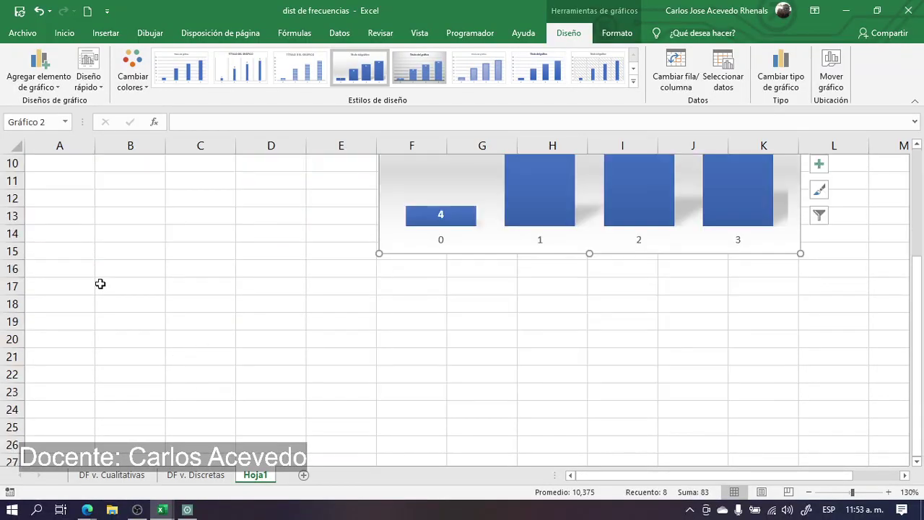
pyautogui.click(65, 289)
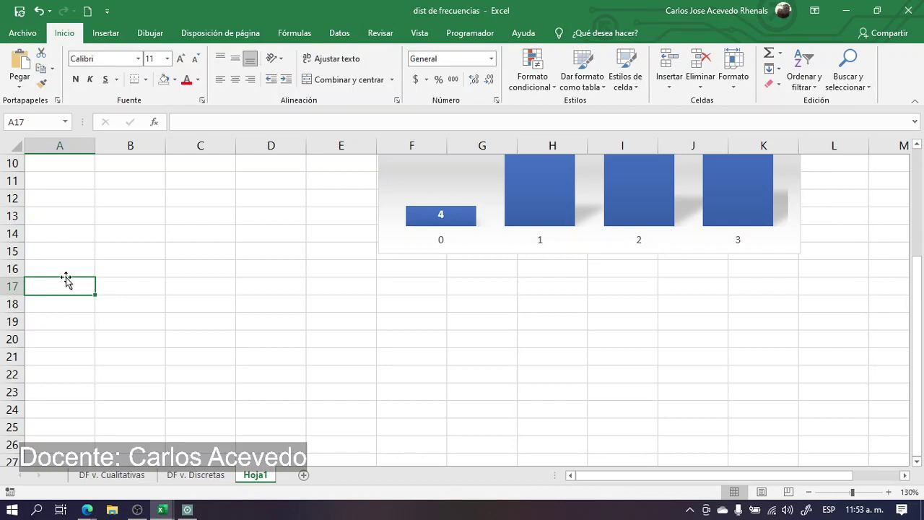
# Copy the table's header row A1:E1 into row 16 starting at A16, and select cell A17 beneath it.
pyautogui.press('Up')
pyautogui.press('Up')
pyautogui.press('Up')
pyautogui.press('Up')
pyautogui.press('Up')
pyautogui.press('Up')
pyautogui.press('Up')
pyautogui.press('Up')
pyautogui.press('Up')
pyautogui.press('Up')
pyautogui.press('Up')
pyautogui.press('Up')
pyautogui.press('Up')
pyautogui.press('Up')
pyautogui.press('Up')
pyautogui.press('Up')
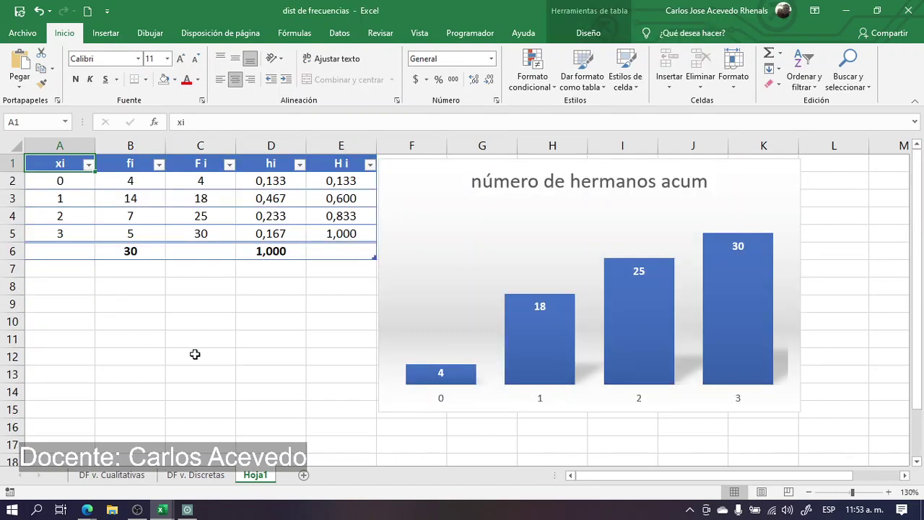
pyautogui.hotkey('shift', 'Right')
pyautogui.hotkey('shift', 'Right')
pyautogui.hotkey('shift', 'Right')
pyautogui.hotkey('shift', 'Right')
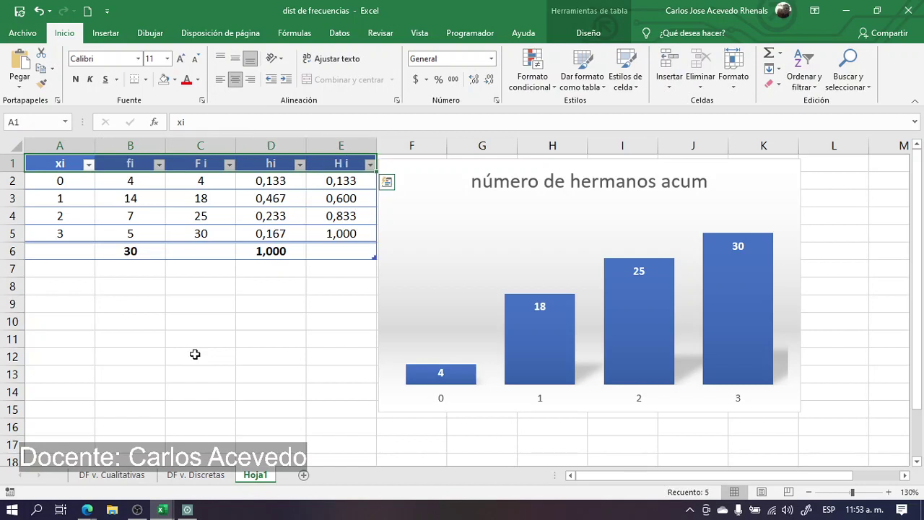
pyautogui.hotkey('ctrl', 'c')
pyautogui.press('Down')
pyautogui.press('Down')
pyautogui.press('Down')
pyautogui.press('Down')
pyautogui.press('Down')
pyautogui.press('Down')
pyautogui.press('Down')
pyautogui.press('Down')
pyautogui.press('Down')
pyautogui.press('Down')
pyautogui.press('Down')
pyautogui.press('Down')
pyautogui.press('Down')
pyautogui.press('Down')
pyautogui.press('Down')
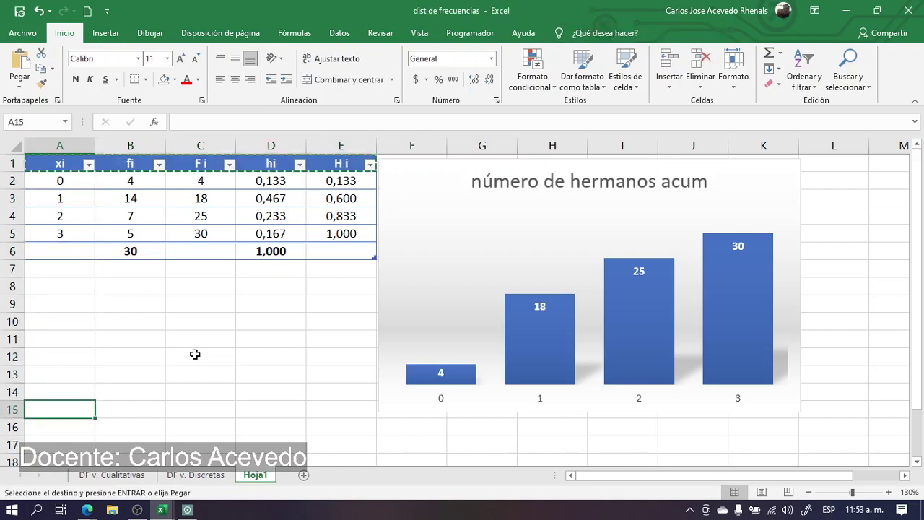
pyautogui.hotkey('ctrl', 'v')
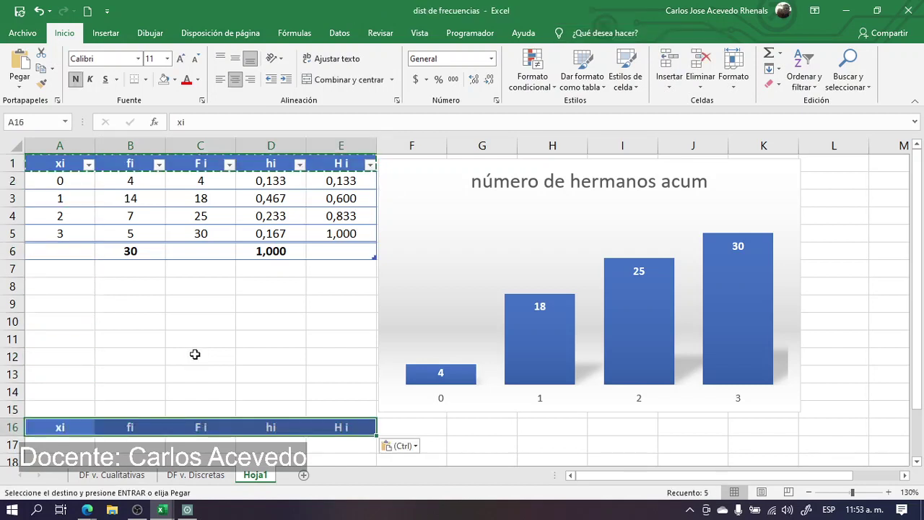
pyautogui.press('Down')
pyautogui.press('Down')
pyautogui.press('Down')
pyautogui.press('Down')
pyautogui.press('Down')
pyautogui.press('Up')
pyautogui.press('Up')
pyautogui.press('Up')
pyautogui.press('Up')
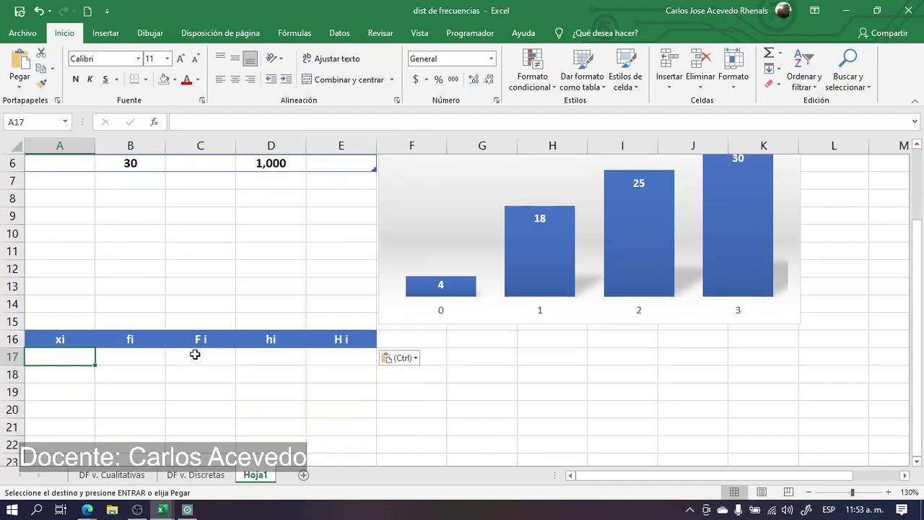
# Enter the xi values 0, 1, 2, 3 and 4 in cells A17 to A21.
pyautogui.write('0')
pyautogui.press('Return')
pyautogui.write('1')
pyautogui.press('Return')
pyautogui.write('2')
pyautogui.press('Return')
pyautogui.write('3')
pyautogui.press('Return')
pyautogui.write('4')
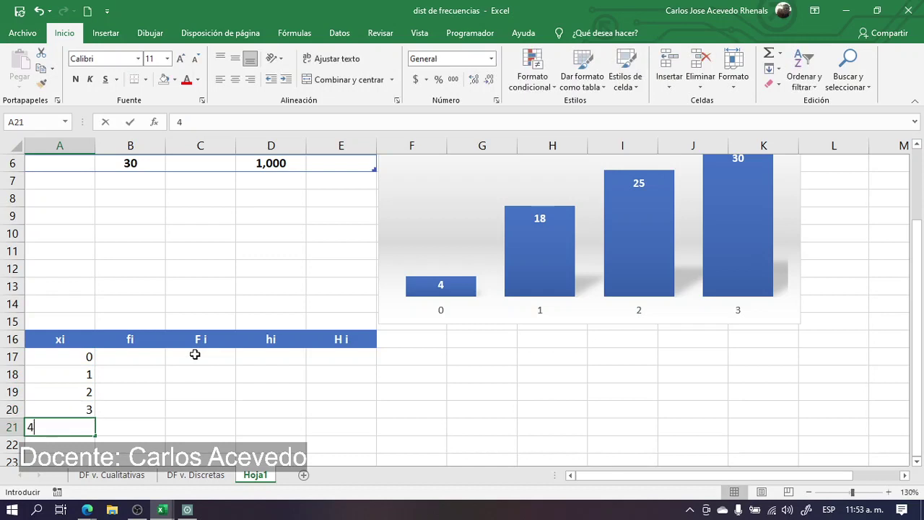
pyautogui.press('Tab')
# Enter 5 as the first fi value in cell B17.
pyautogui.scroll(-1, 194, 352)
pyautogui.click(130, 307)
pyautogui.write('5')
pyautogui.press('Return')
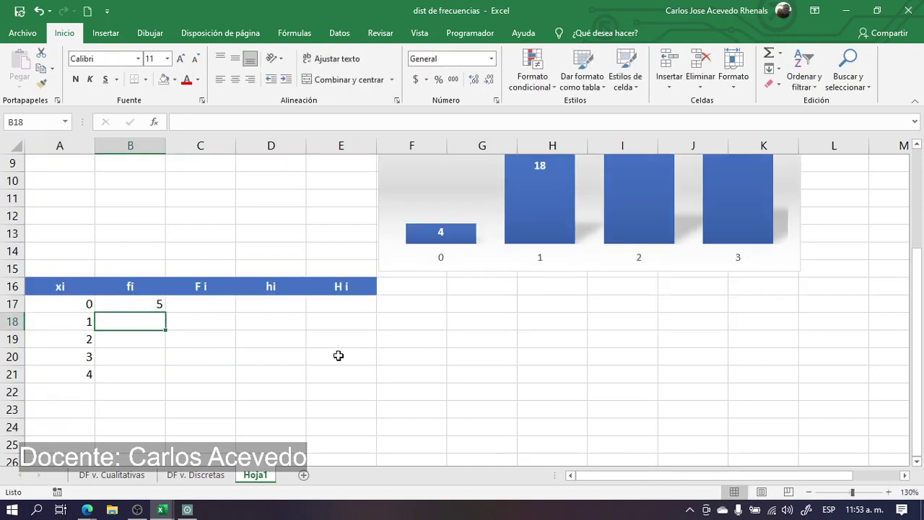
# Check Tabla 6.6 in the Drawboard PDF guide, return to the dist de frecuencias workbook and enter 12, 10, 8 and 5 in B18:B21.
pyautogui.click(188, 510)
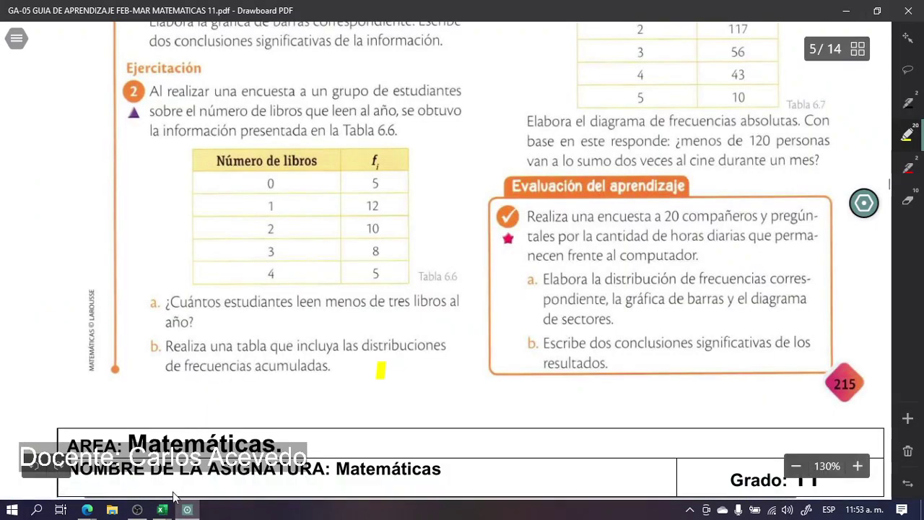
pyautogui.click(163, 510)
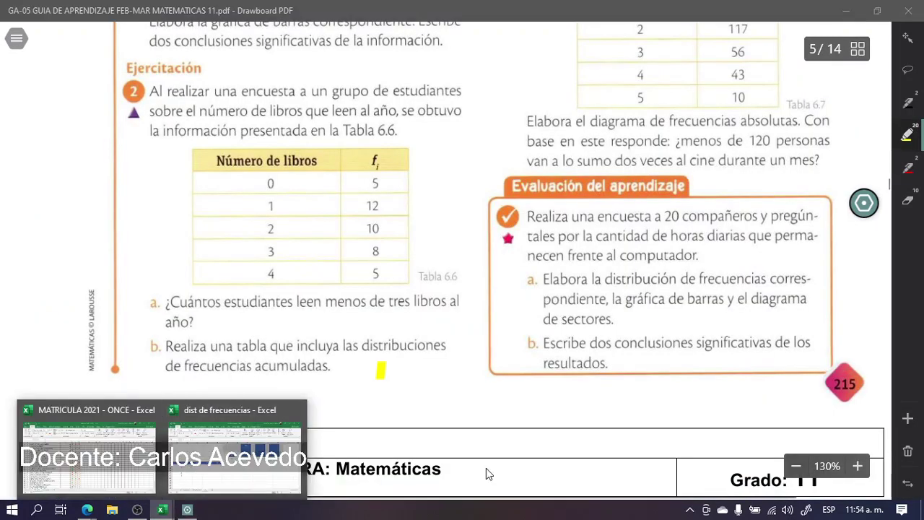
pyautogui.click(267, 484)
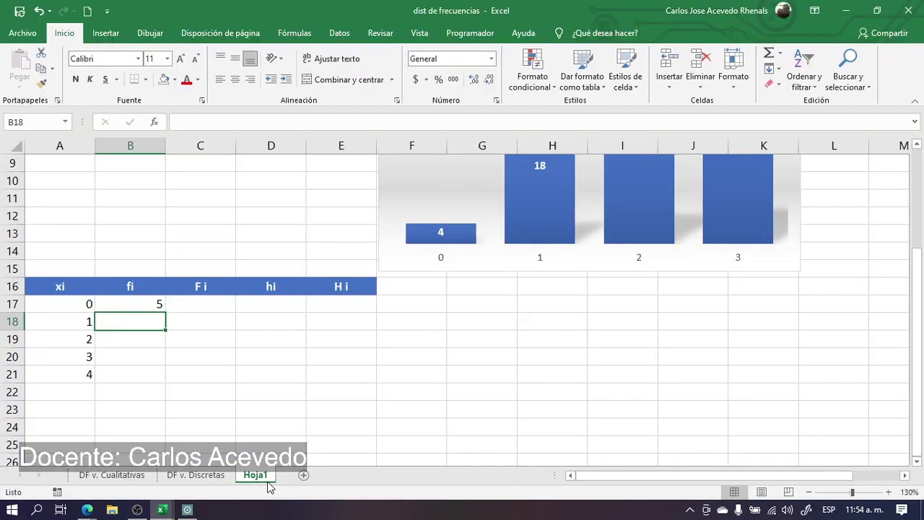
pyautogui.write('12')
pyautogui.press('Return')
pyautogui.write('10')
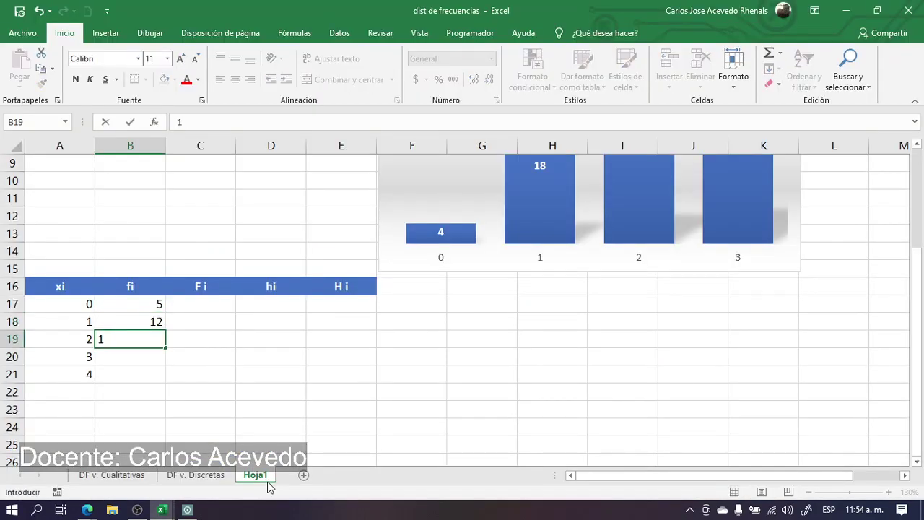
pyautogui.press('Return')
pyautogui.write('8')
pyautogui.press('Return')
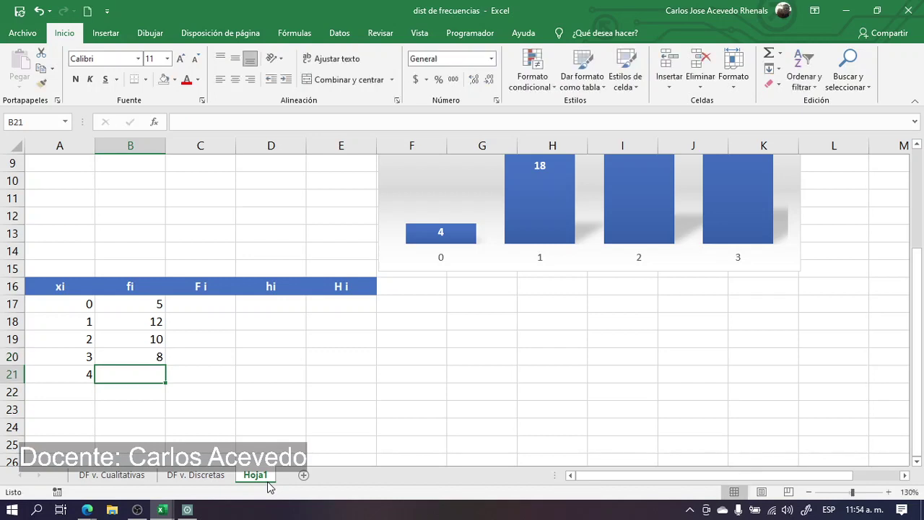
pyautogui.write('5')
pyautogui.press('Return')
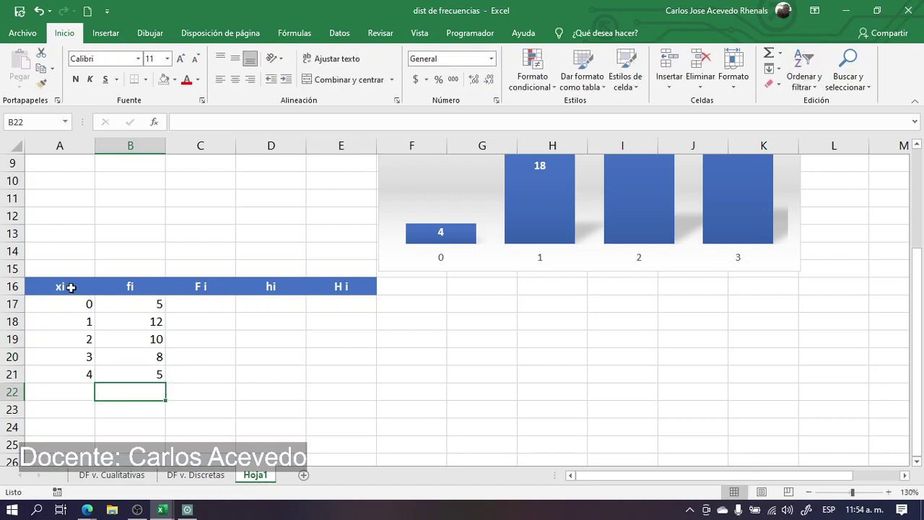
# Total the fi column in cell B22 with =SUMA(B17:B21).
pyautogui.click(75, 287)
pyautogui.click(128, 390)
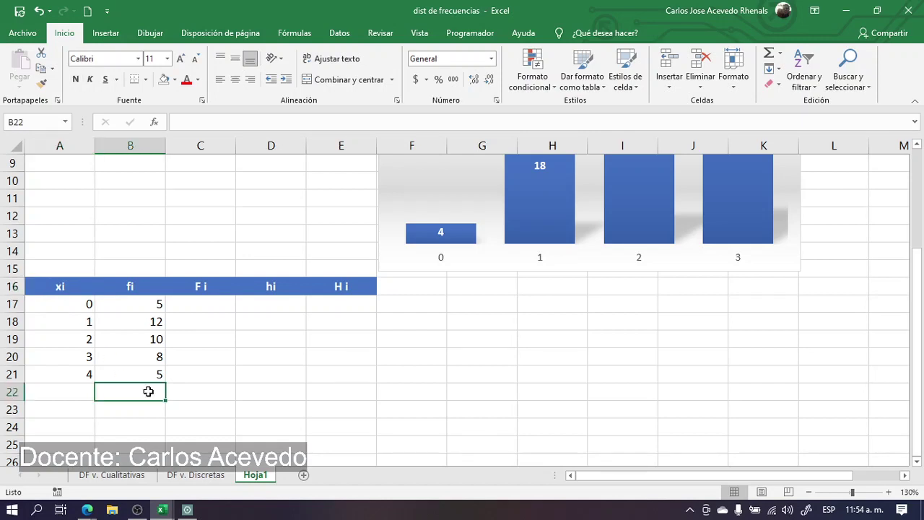
pyautogui.click(769, 53)
pyautogui.press('Return')
pyautogui.press('Up')
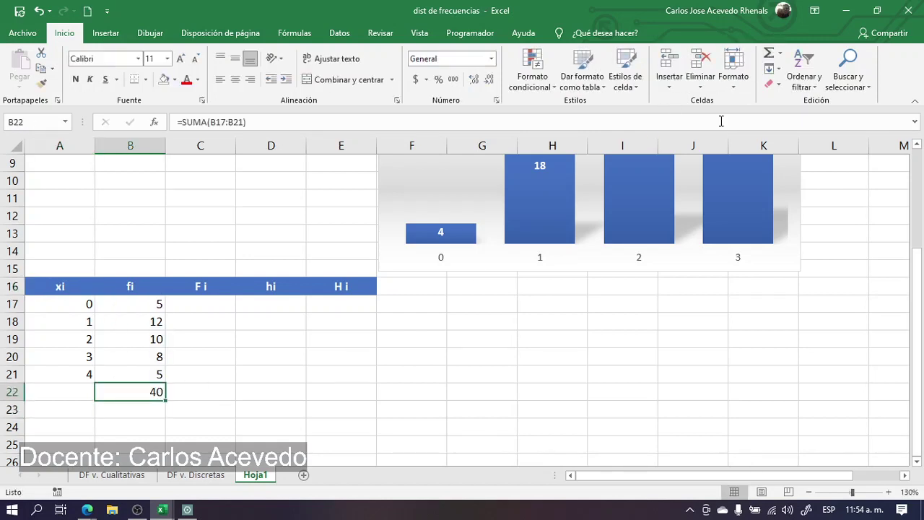
# Enter the first cumulative frequency in cell C17 as =B17.
pyautogui.press('Right')
pyautogui.press('Up')
pyautogui.press('Up')
pyautogui.press('Up')
pyautogui.press('Up')
pyautogui.press('Up')
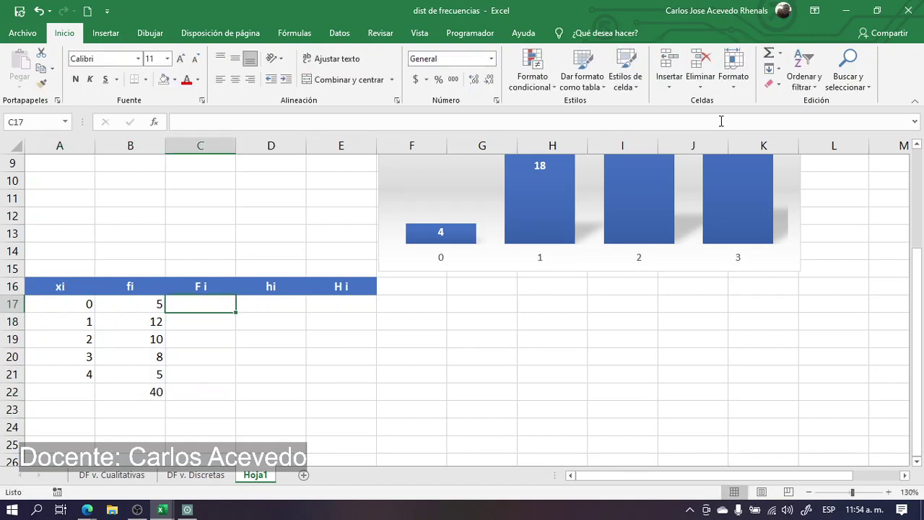
pyautogui.write('=')
pyautogui.click(146, 304)
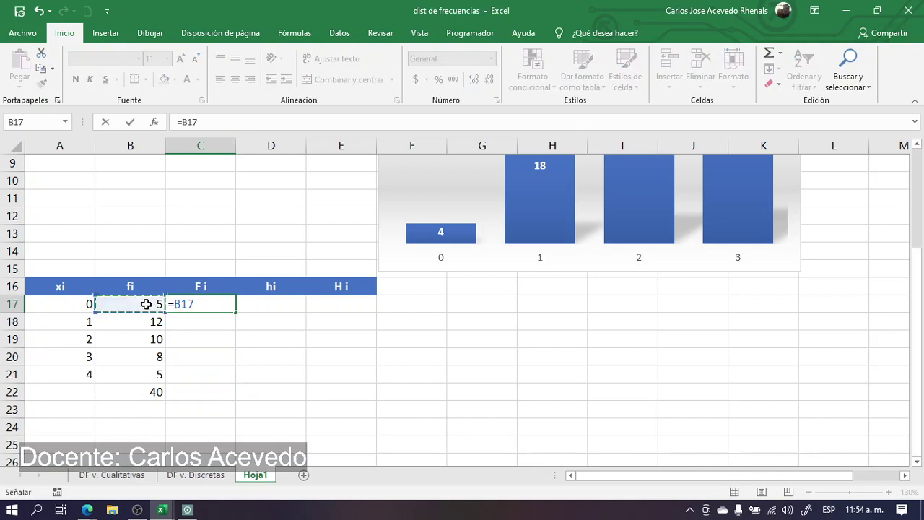
pyautogui.press('Return')
# Enter =B18+C17 in cell C18 and fill the formula down to C21.
pyautogui.write('=')
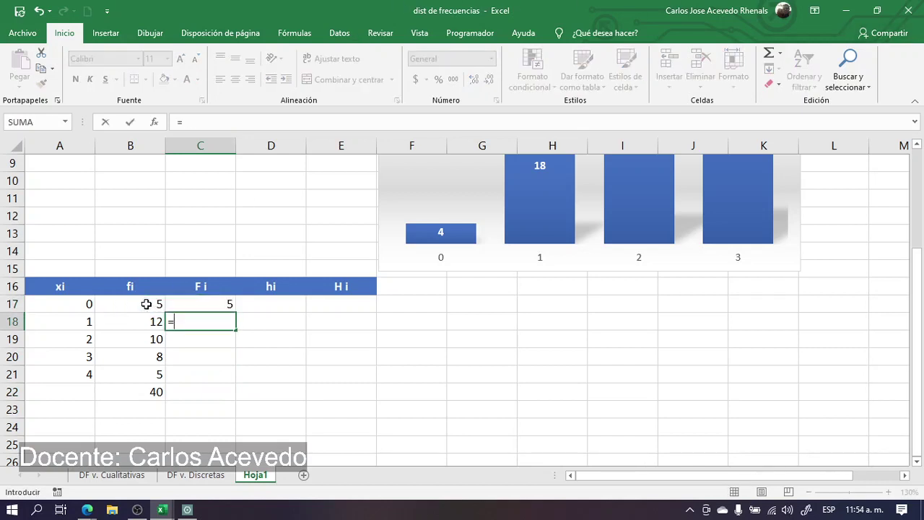
pyautogui.click(155, 331)
pyautogui.write('+')
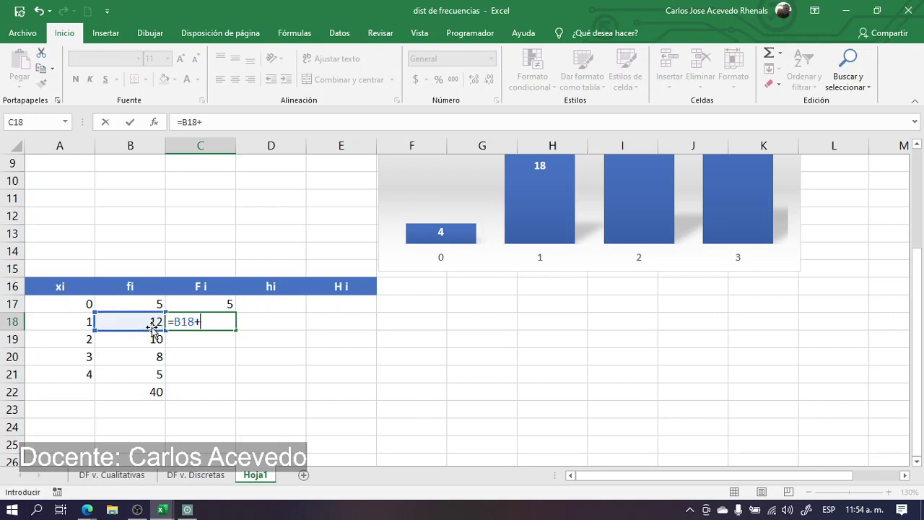
pyautogui.click(191, 306)
pyautogui.press('Return')
pyautogui.press('Up')
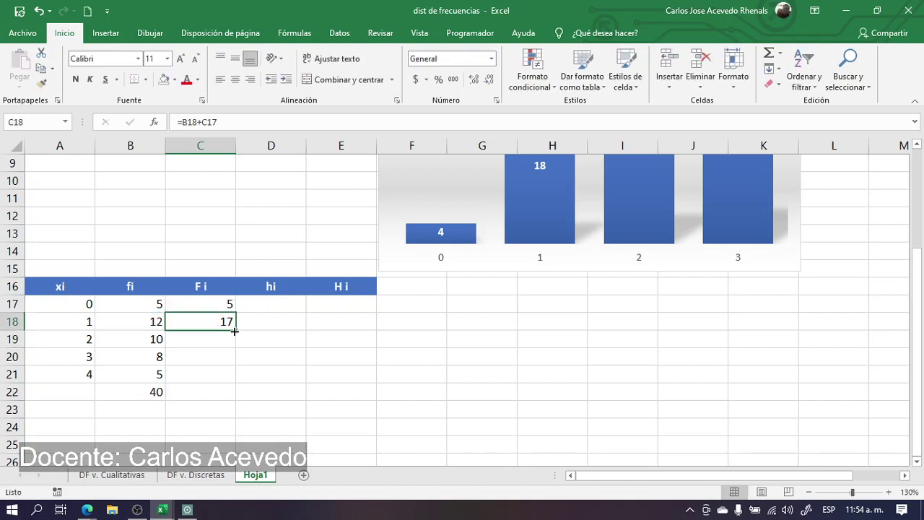
pyautogui.moveTo(235, 331); pyautogui.dragTo(235, 381)
# Enter the relative frequency formula =B17/$B$22 in cell D17 and fill it down to D21.
pyautogui.click(272, 300)
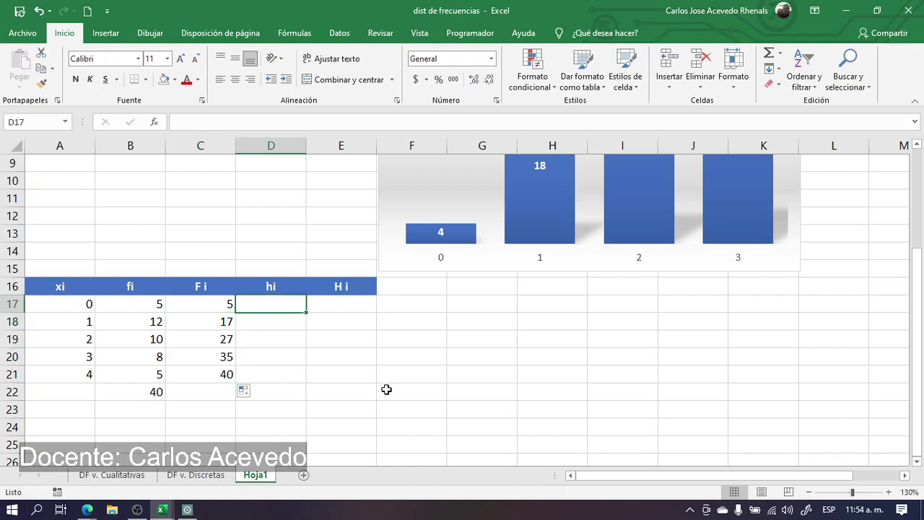
pyautogui.write('=')
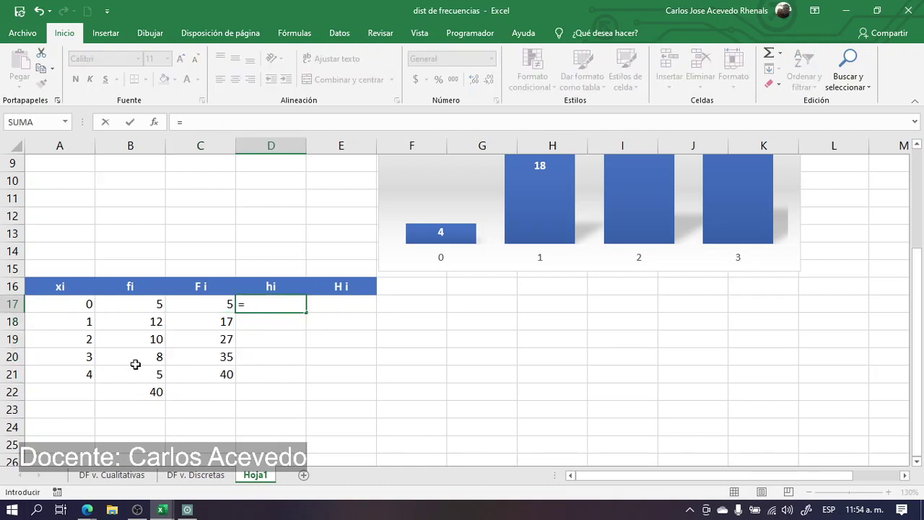
pyautogui.click(136, 311)
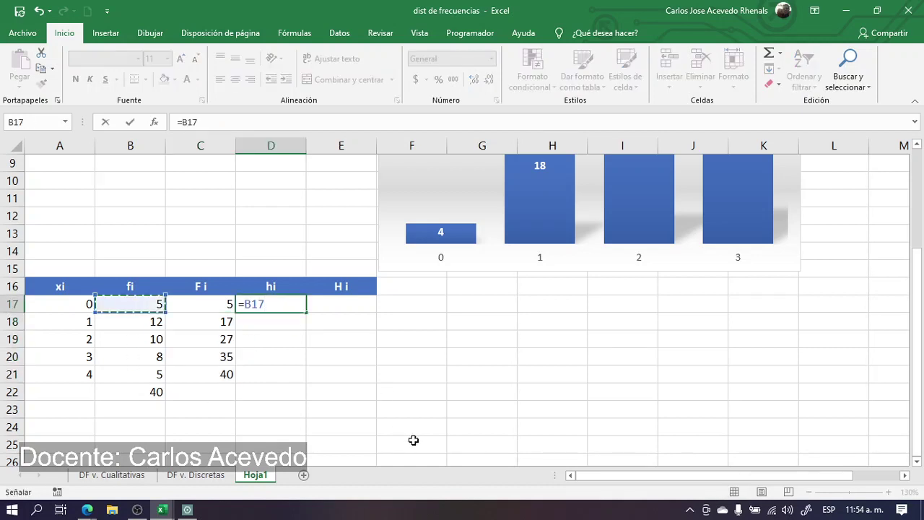
pyautogui.write('/')
pyautogui.click(152, 392)
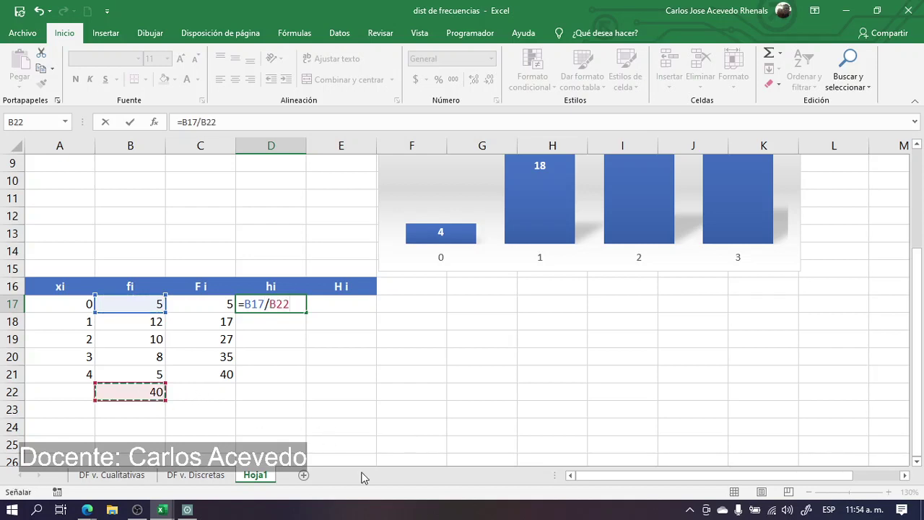
pyautogui.press('F4')
pyautogui.press('Return')
pyautogui.press('Up')
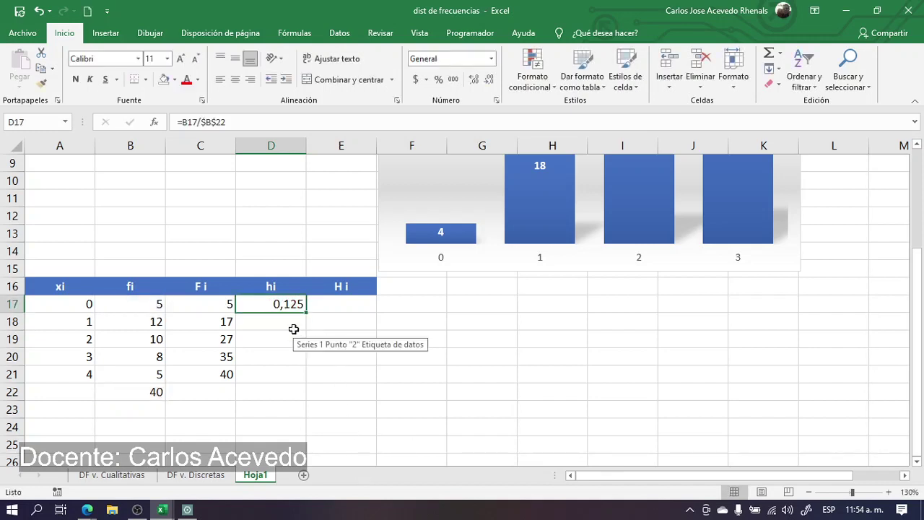
pyautogui.moveTo(304, 316); pyautogui.dragTo(289, 377)
# Total the hi column in cell D22 with =SUMA(D17:D21).
pyautogui.click(285, 394)
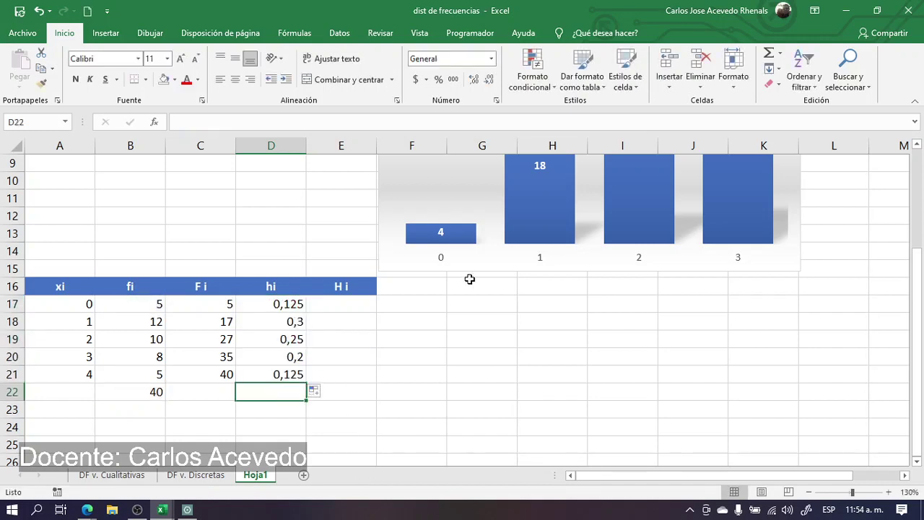
pyautogui.click(769, 53)
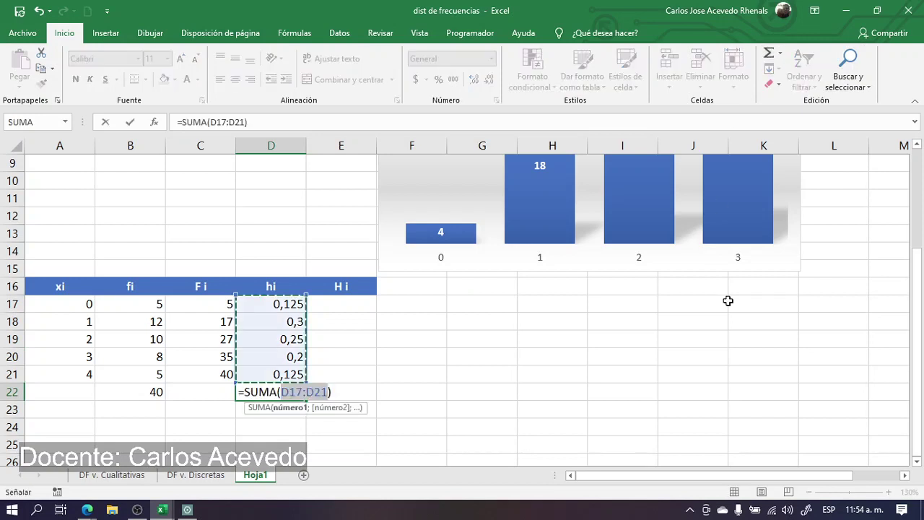
pyautogui.press('Return')
# Enter the first cumulative relative frequency in cell E17 as =D17.
pyautogui.press('Up')
pyautogui.press('Up')
pyautogui.press('Up')
pyautogui.press('Up')
pyautogui.press('Up')
pyautogui.press('Up')
pyautogui.press('Right')
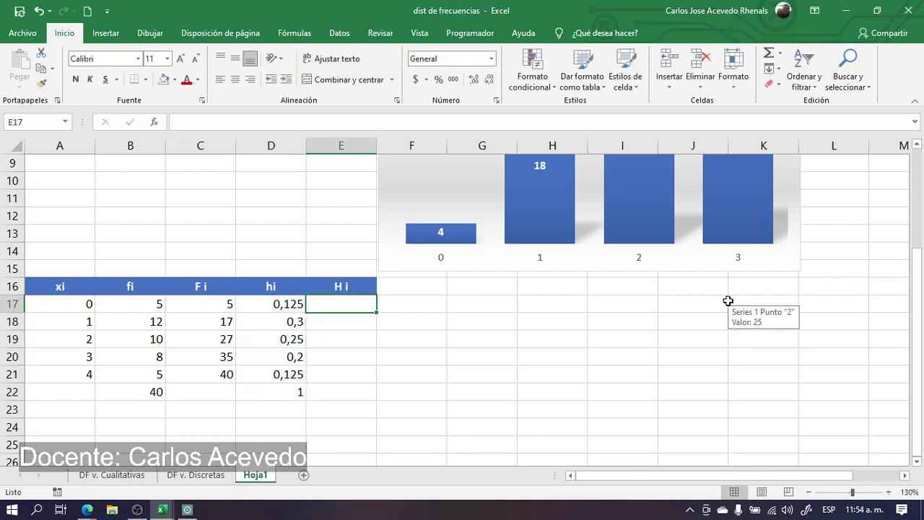
pyautogui.write('=')
pyautogui.press('Left')
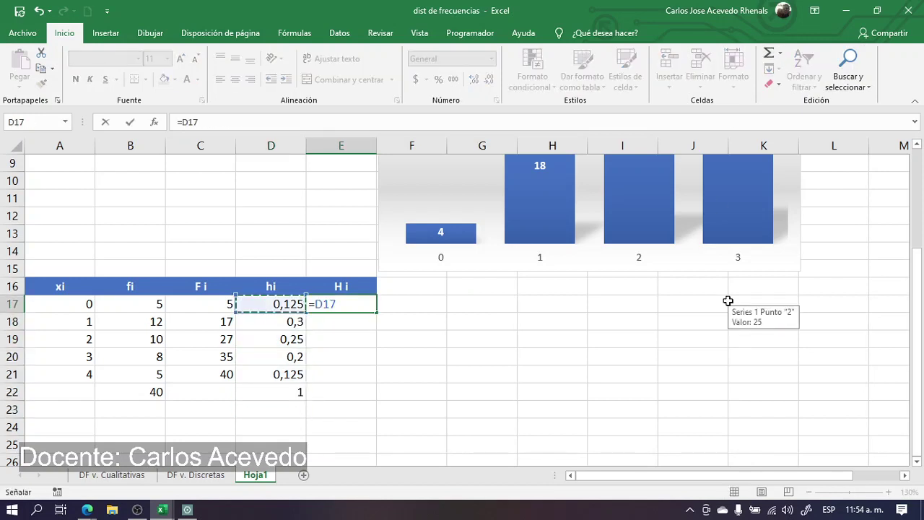
pyautogui.press('Return')
# Enter =D18+E17 in cell E18 and fill the formula down to E21.
pyautogui.write('=')
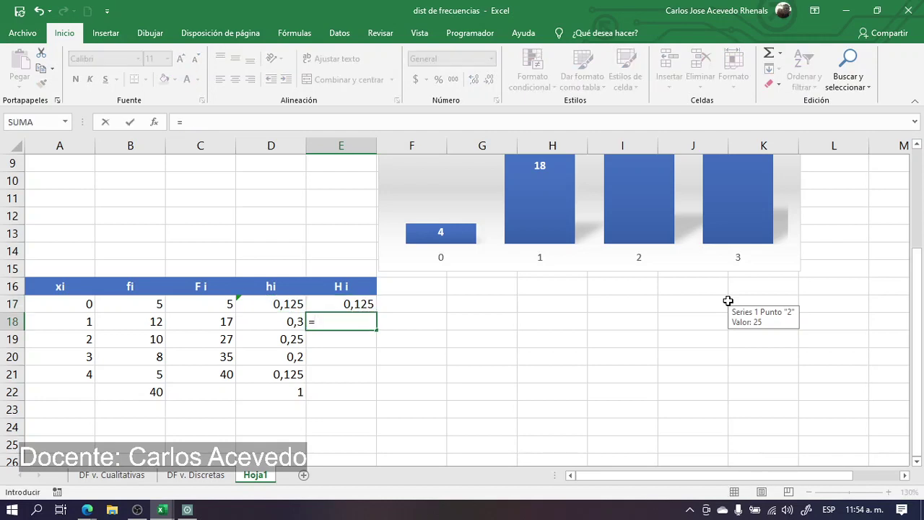
pyautogui.press('Left')
pyautogui.write('+')
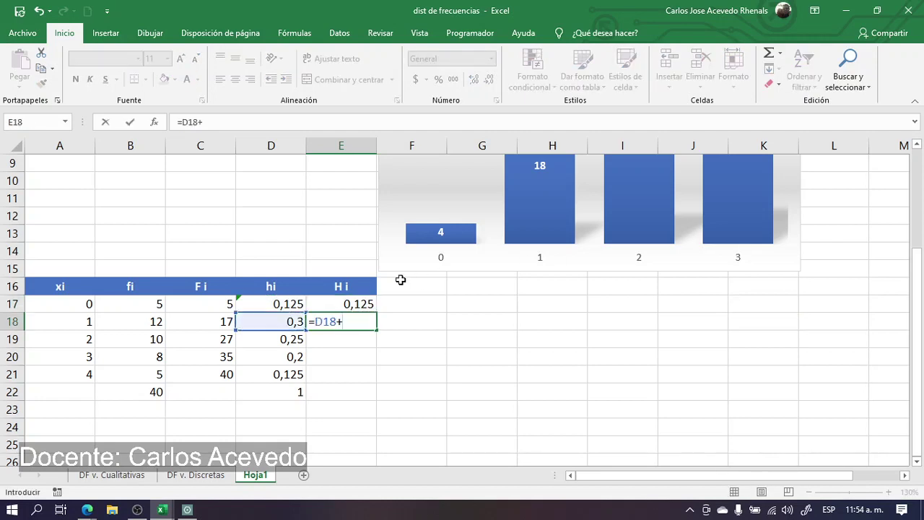
pyautogui.click(339, 305)
pyautogui.press('Return')
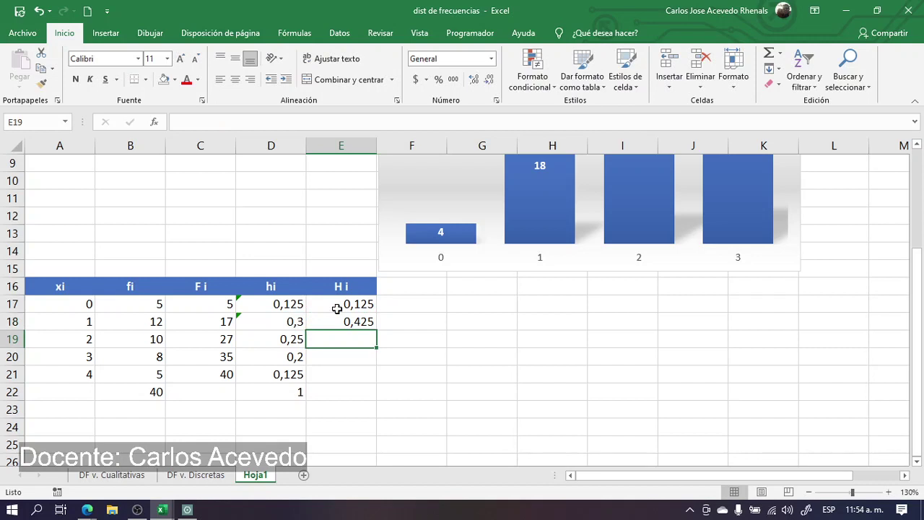
pyautogui.click(351, 320)
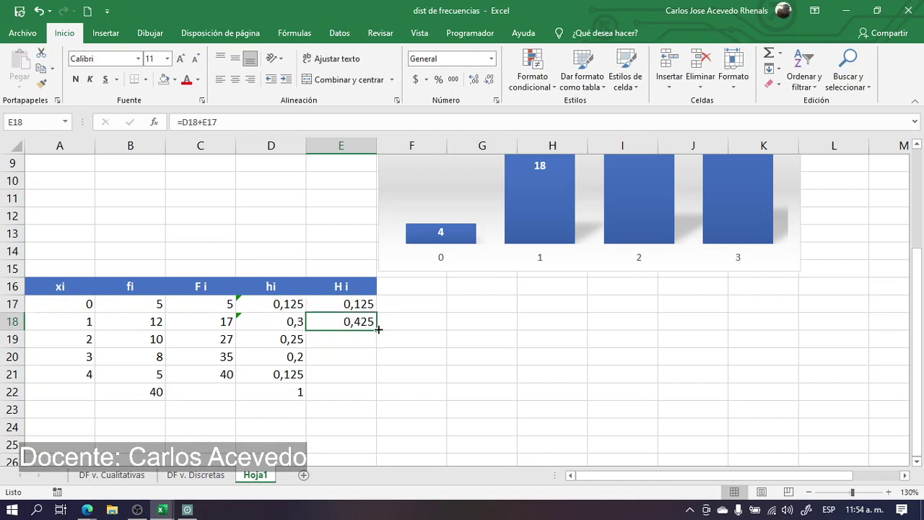
pyautogui.moveTo(378, 330); pyautogui.dragTo(361, 369)
# Insert a recommended clustered column chart (Columnas agrupadas) from the xi values A17:A21 and the F i values C17:C21.
pyautogui.scroll(-2, 339, 391)
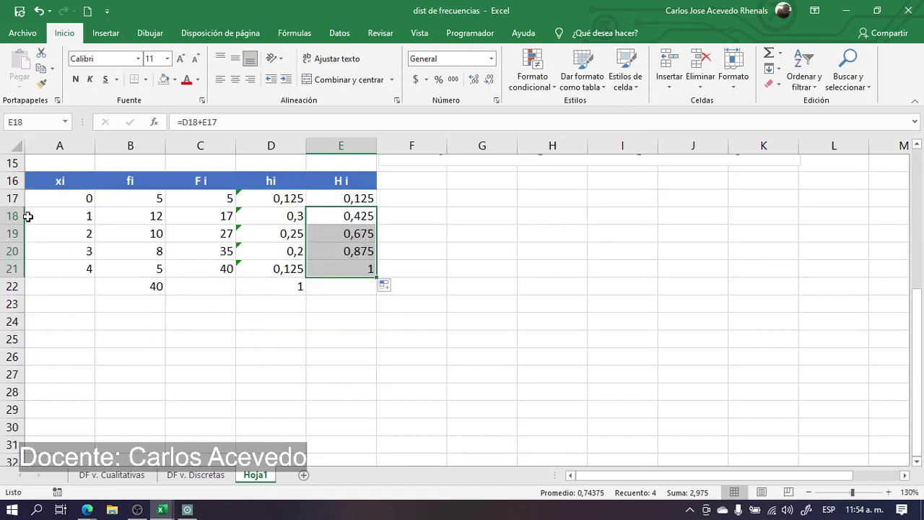
pyautogui.moveTo(61, 202); pyautogui.dragTo(77, 265)
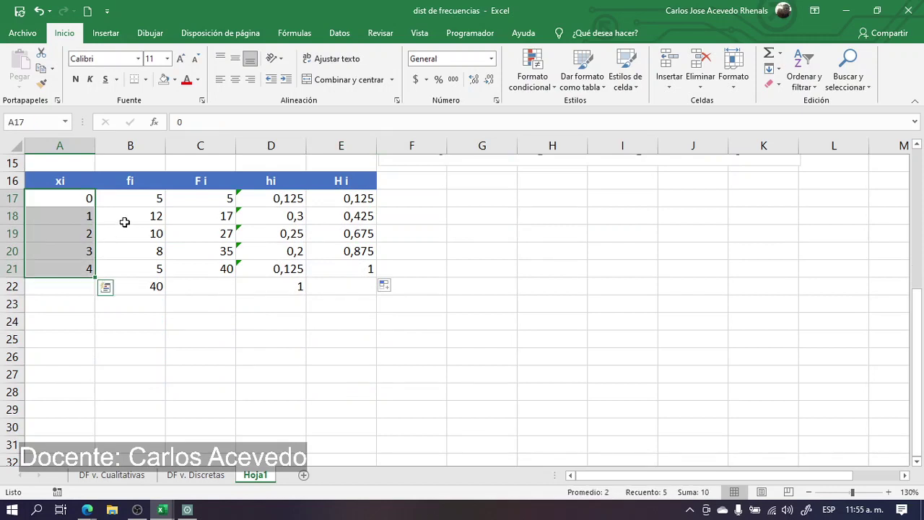
pyautogui.keyDown('ctrl'); pyautogui.moveTo(183, 197); pyautogui.dragTo(203, 257); pyautogui.keyUp('ctrl')
pyautogui.click(107, 34)
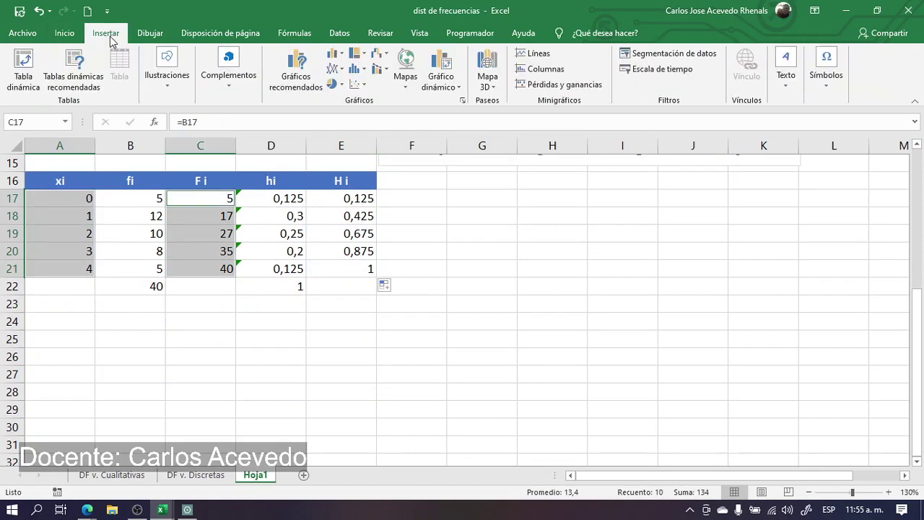
pyautogui.click(302, 65)
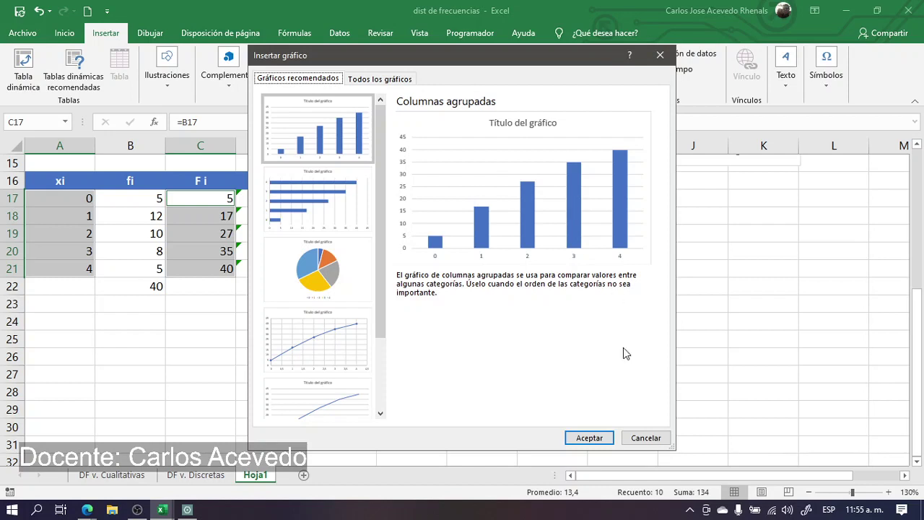
pyautogui.click(603, 438)
# Place the new chart beside the second table and apply the style with wide shadowed columns, data labels and a light gray gradient background.
pyautogui.moveTo(356, 201); pyautogui.dragTo(486, 191)
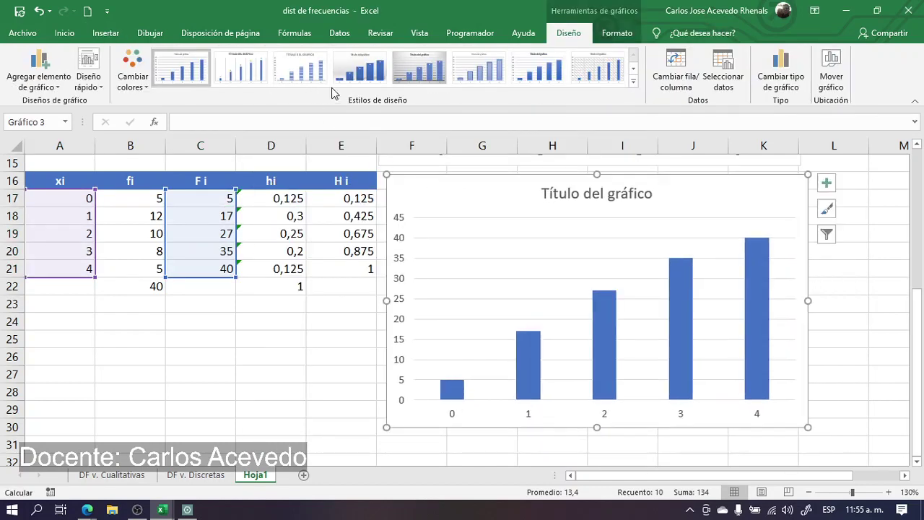
pyautogui.click(359, 68)
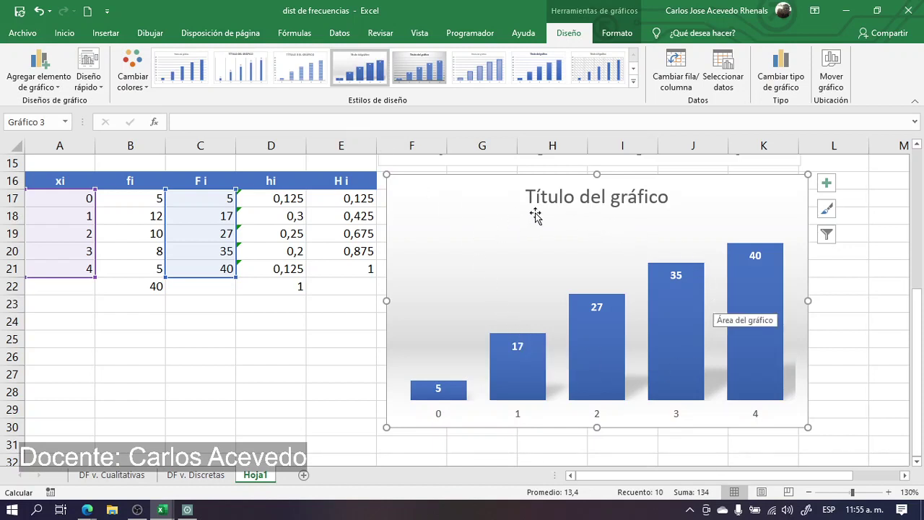
# Change the title of the cumulative frequency chart beside the second table to "numero de libros" and close the title formatting options.
pyautogui.click(567, 201)
pyautogui.doubleClick(648, 201)
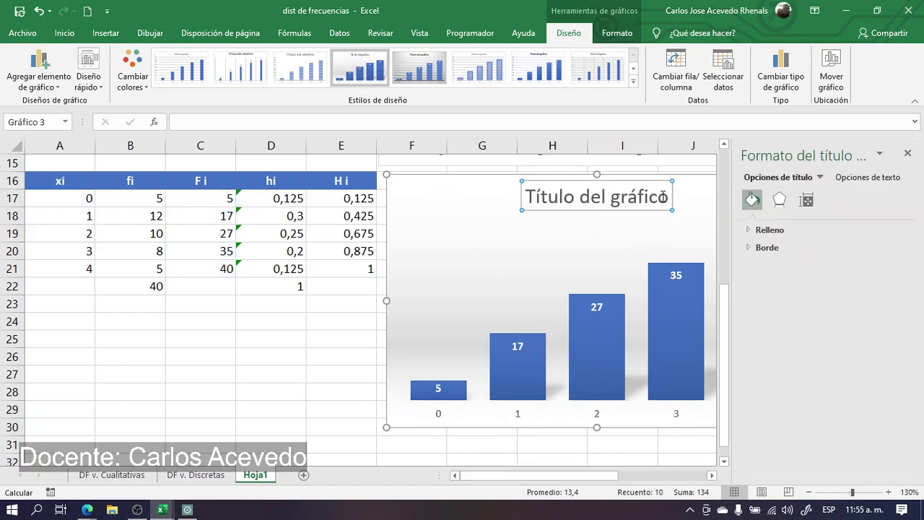
pyautogui.moveTo(669, 199); pyautogui.dragTo(518, 191)
pyautogui.write('numer')
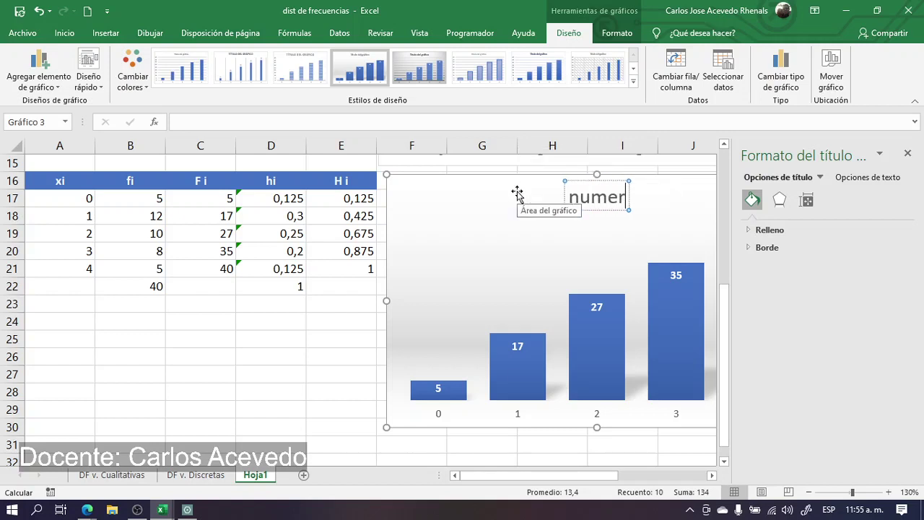
pyautogui.write('o de libros')
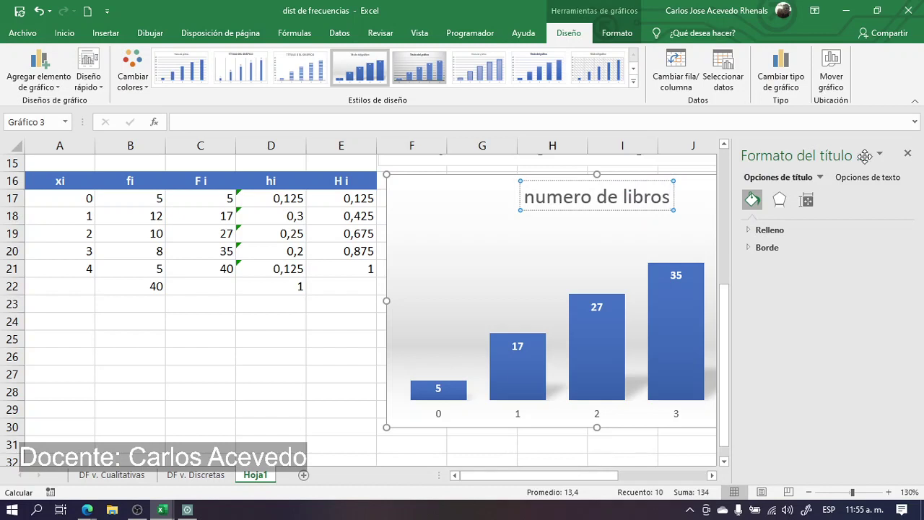
pyautogui.click(907, 153)
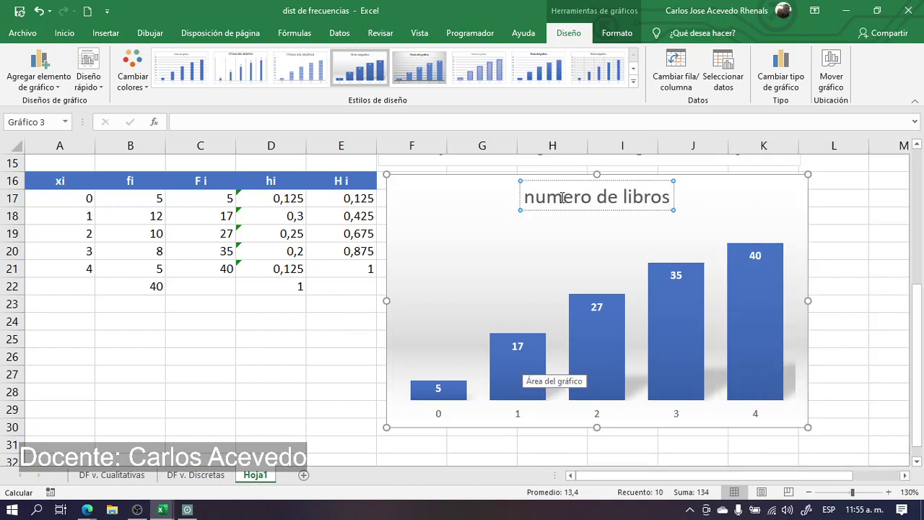
pyautogui.click(433, 201)
pyautogui.click(213, 322)
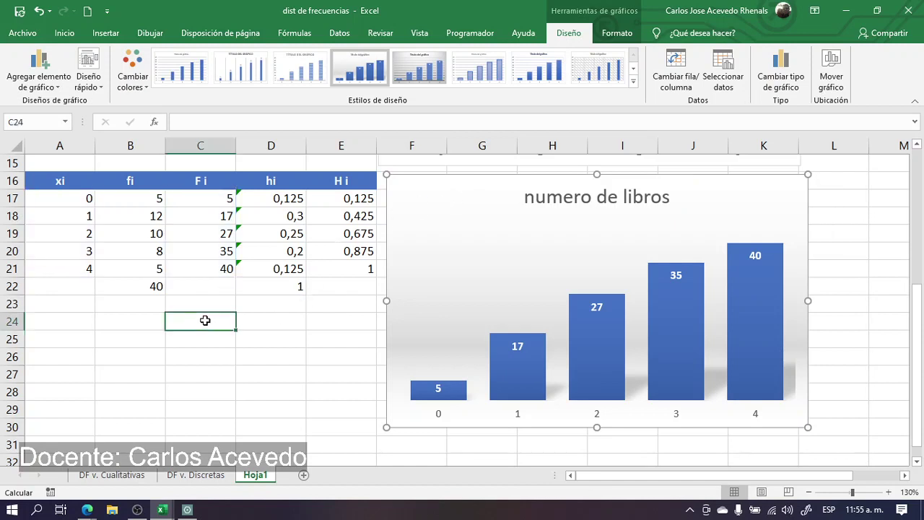
# Ignore the inconsistent-formula error for the hi values in cells D17:D21.
pyautogui.moveTo(289, 201); pyautogui.dragTo(284, 265)
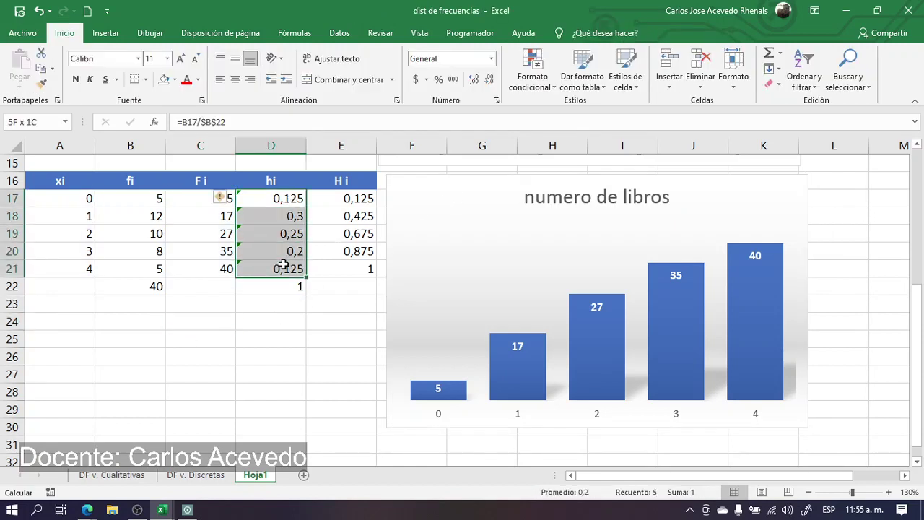
pyautogui.click(225, 200)
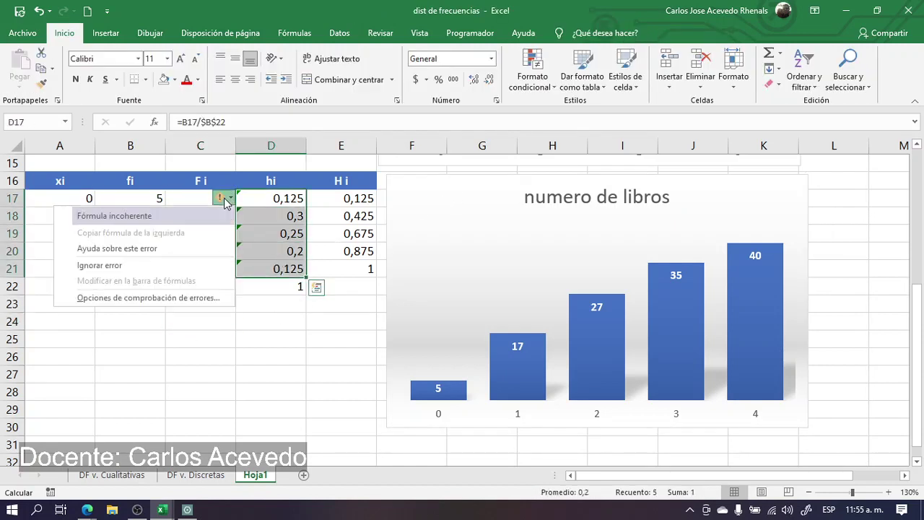
pyautogui.click(134, 266)
pyautogui.click(274, 334)
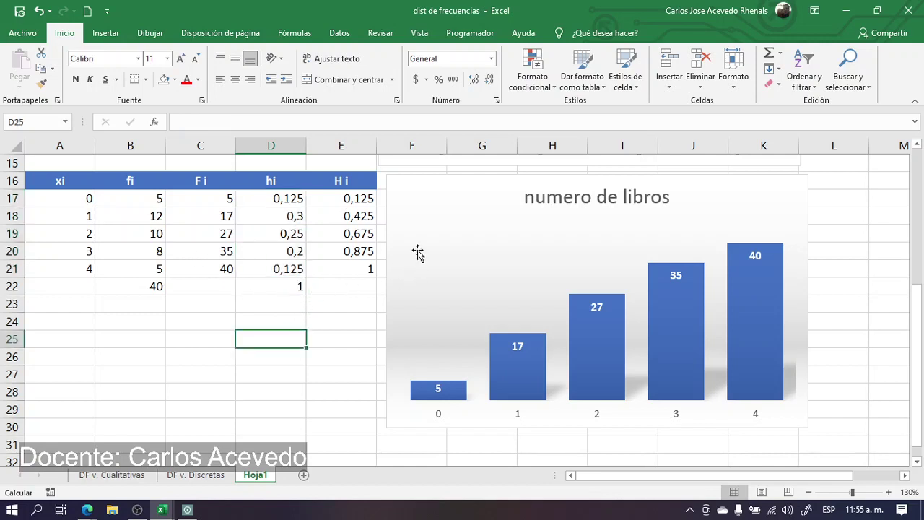
# Move the numero de libros chart slightly closer to the edge of the second table.
pyautogui.moveTo(410, 196); pyautogui.dragTo(404, 192)
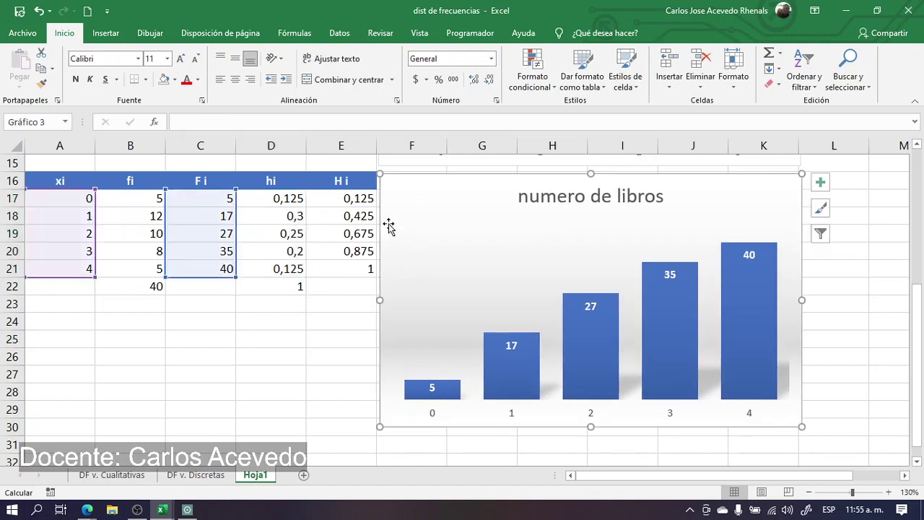
pyautogui.click(77, 320)
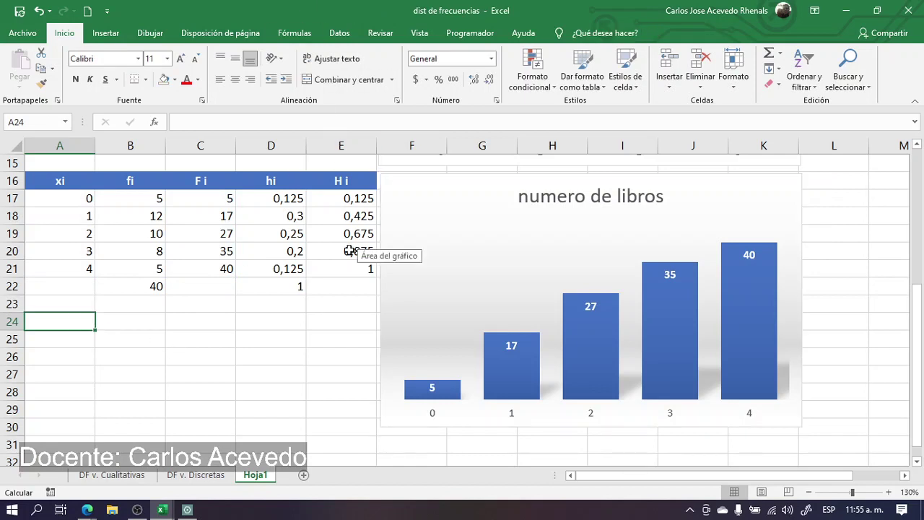
pyautogui.click(282, 199)
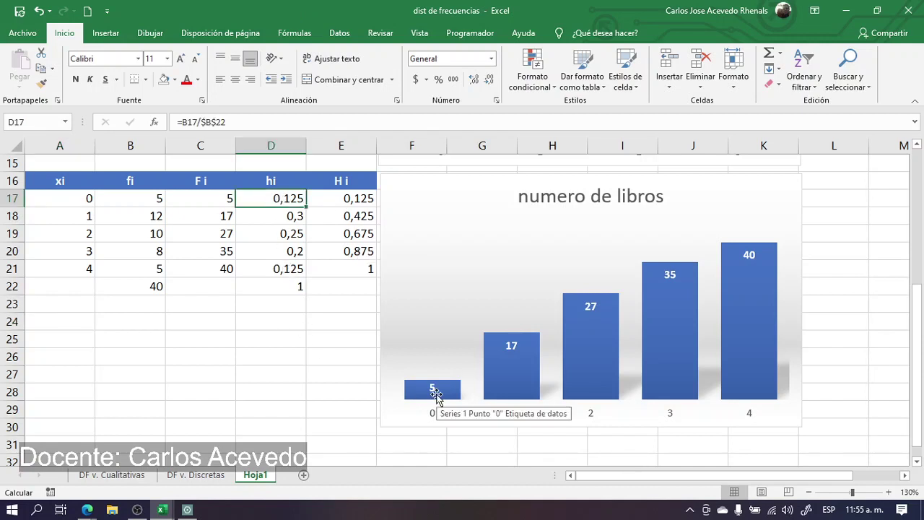
# Apply all borders (Todos los bordes) to the second frequency table, cells A16:E22.
pyautogui.moveTo(58, 181); pyautogui.dragTo(326, 282)
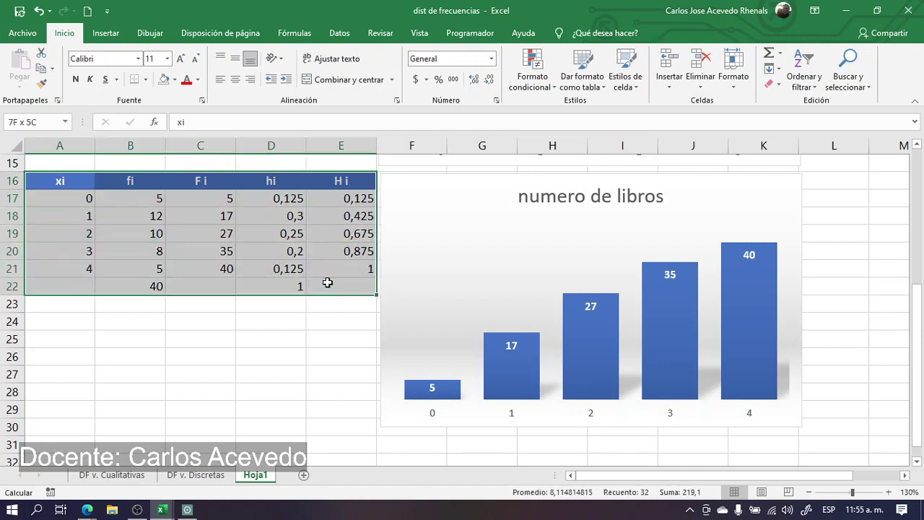
pyautogui.click(146, 80)
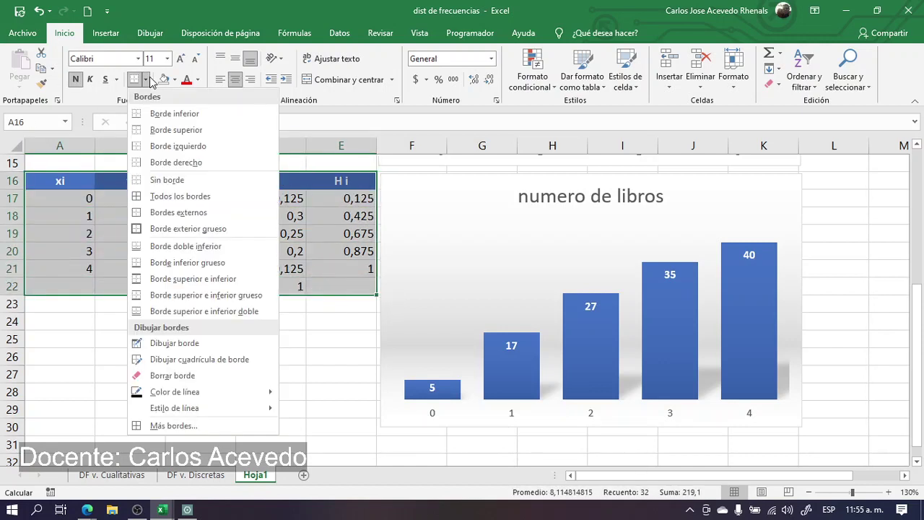
pyautogui.click(197, 197)
pyautogui.click(217, 339)
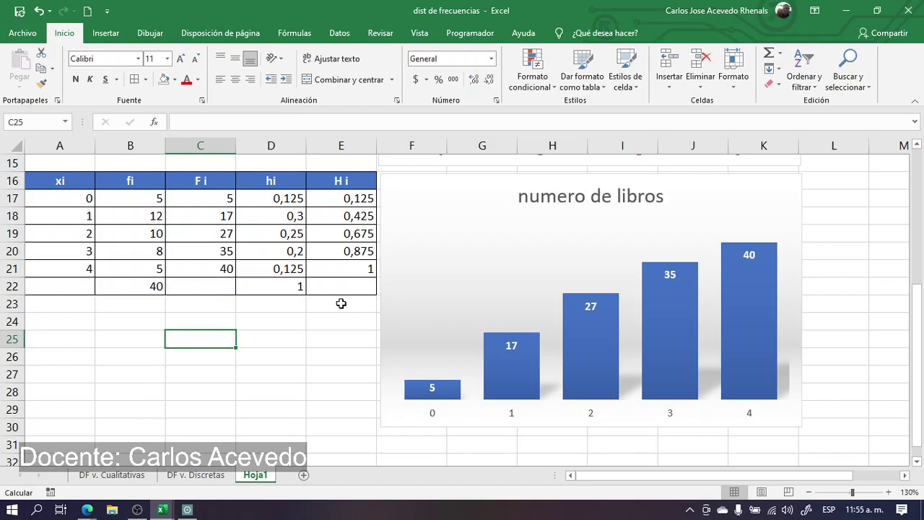
# Examine the relative frequency formulas in cells D17 to D21 one by one, checking the cells each refers to, without changing them.
pyautogui.click(290, 198)
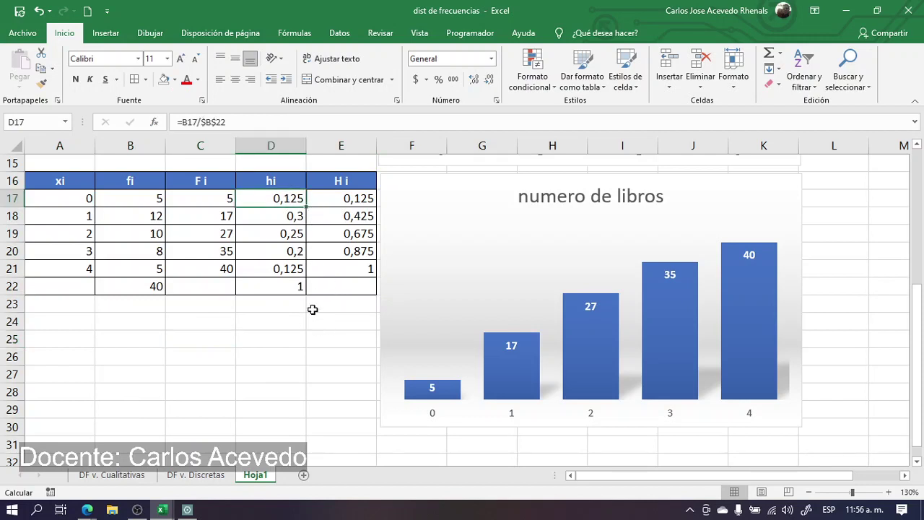
pyautogui.click(261, 121)
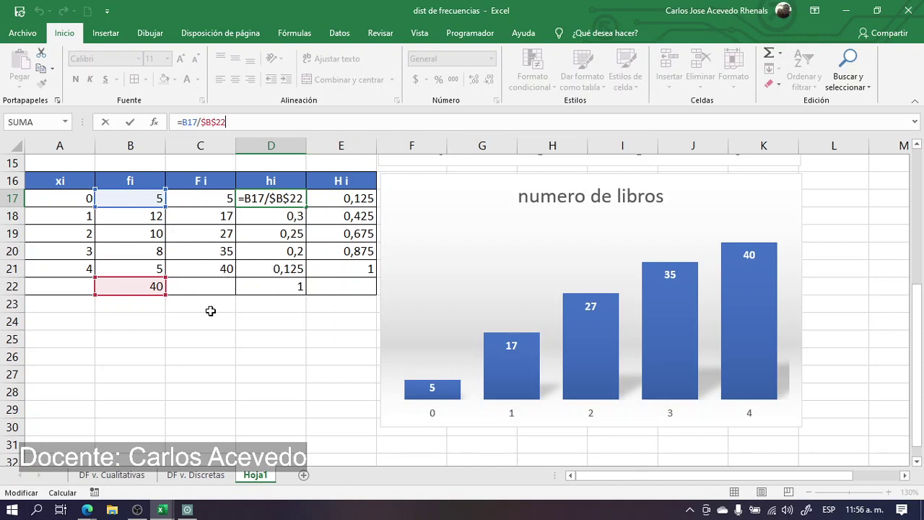
pyautogui.hotkey('ctrl', 'Return')
pyautogui.click(264, 213)
pyautogui.click(250, 123)
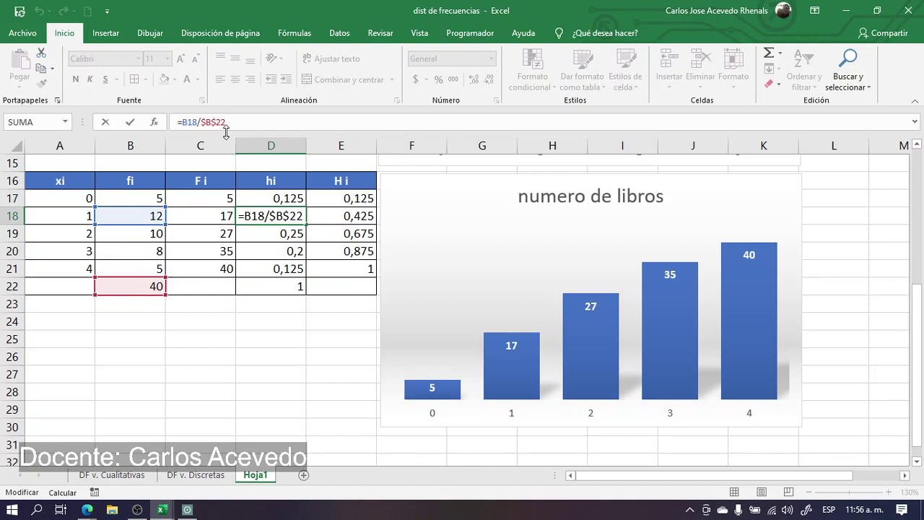
pyautogui.press('Escape')
pyautogui.click(282, 231)
pyautogui.click(258, 124)
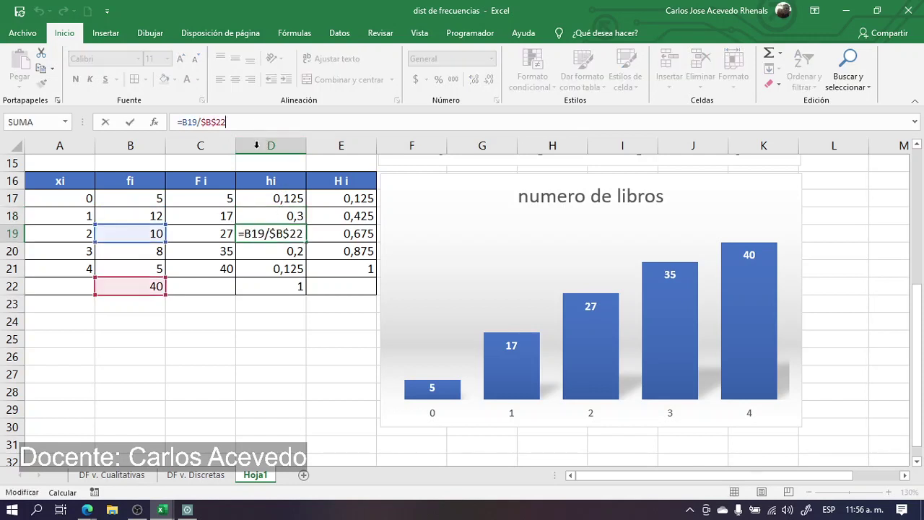
pyautogui.press('Escape')
pyautogui.click(273, 245)
pyautogui.click(259, 123)
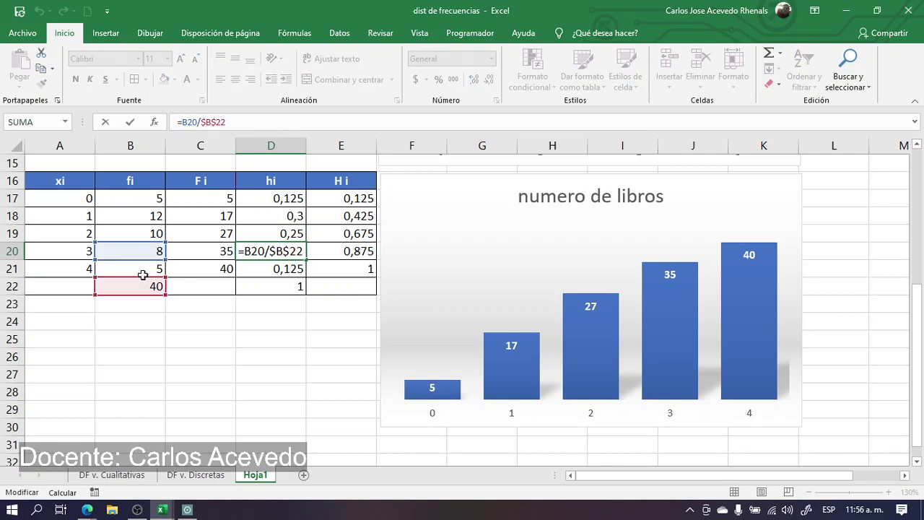
pyautogui.press('Escape')
pyautogui.click(269, 269)
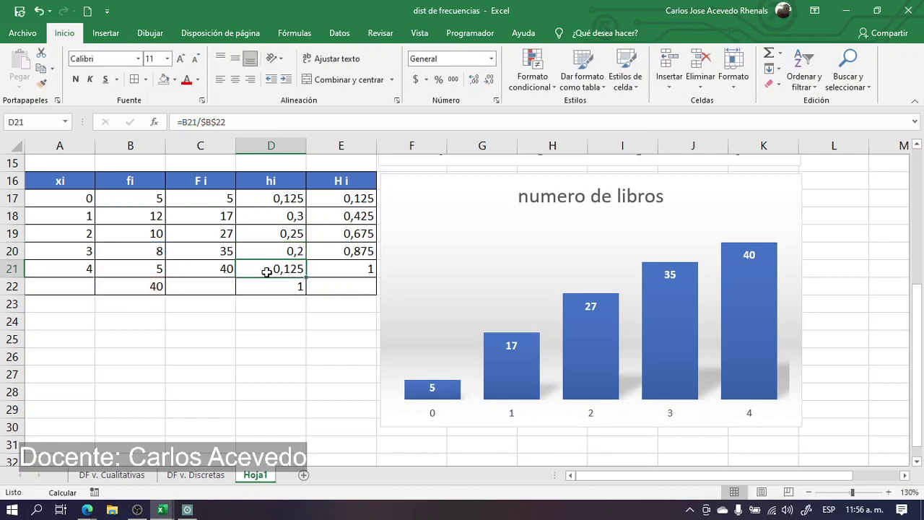
pyautogui.click(247, 122)
pyautogui.press('Escape')
pyautogui.click(582, 307)
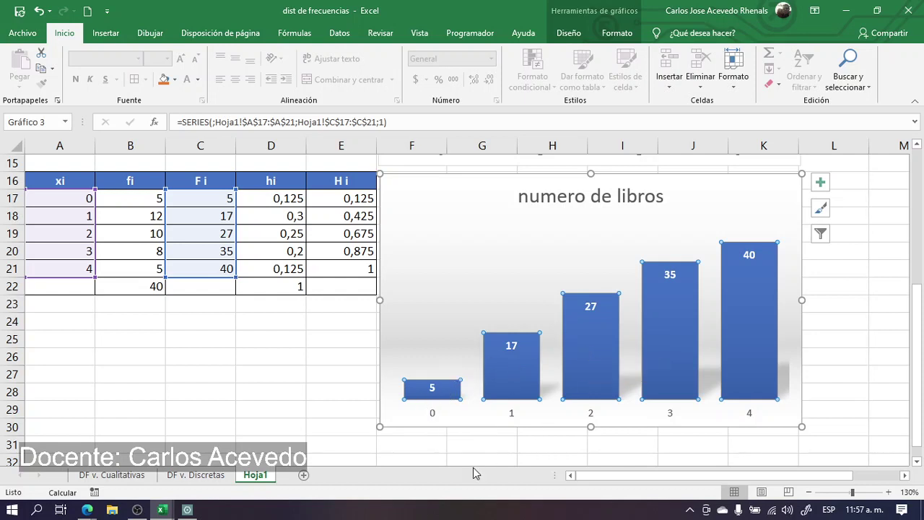
pyautogui.click(603, 363)
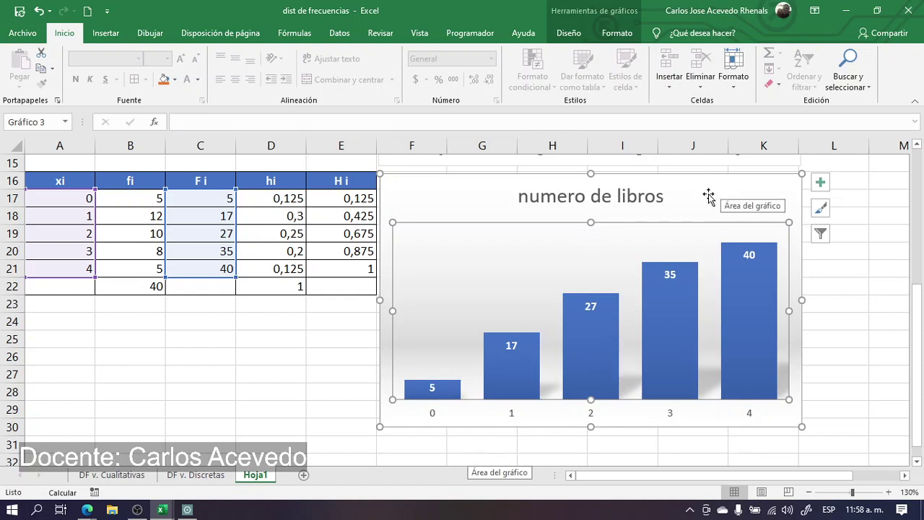
pyautogui.click(428, 208)
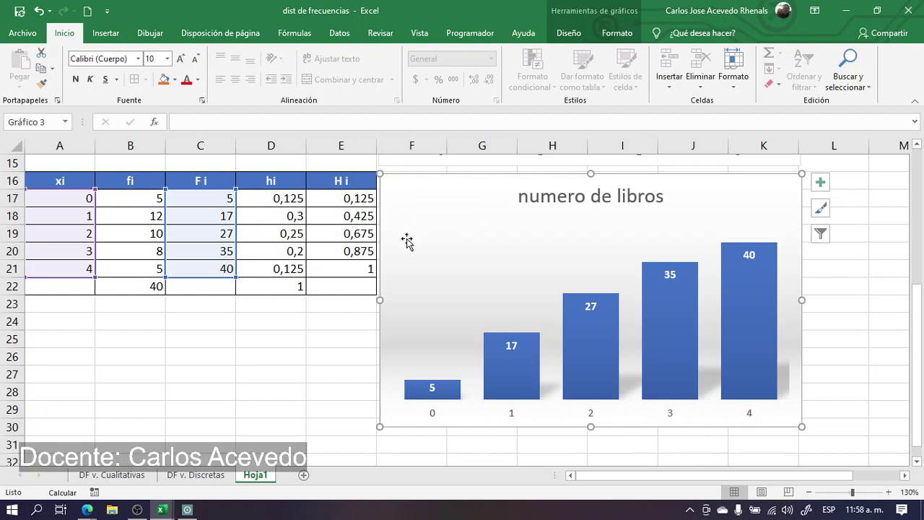
pyautogui.click(285, 347)
# Preview other design styles and colour palettes on the numero de libros chart, keeping its blue shadowed-column style.
pyautogui.click(437, 192)
pyautogui.click(569, 33)
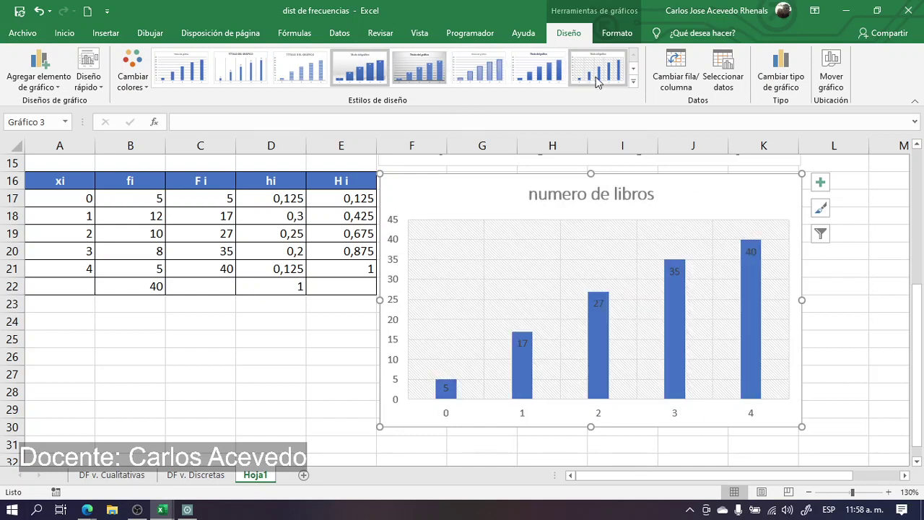
pyautogui.click(634, 82)
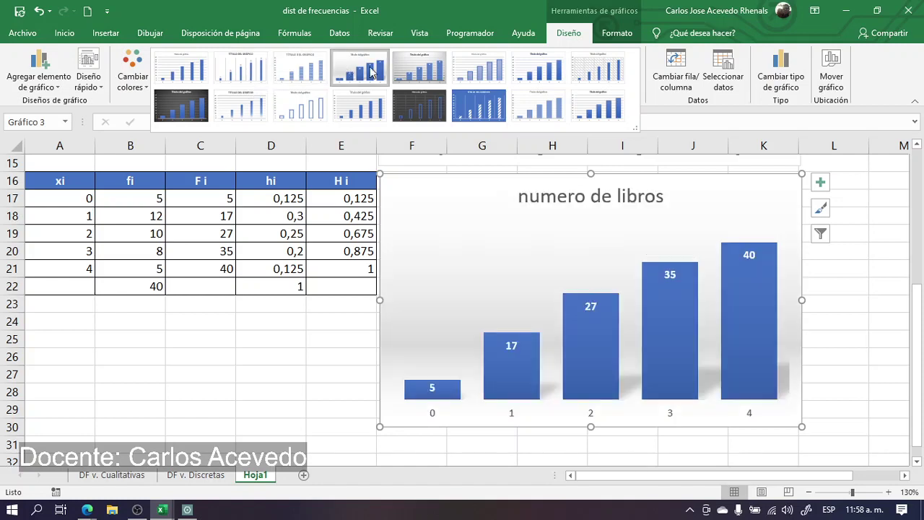
pyautogui.click(368, 70)
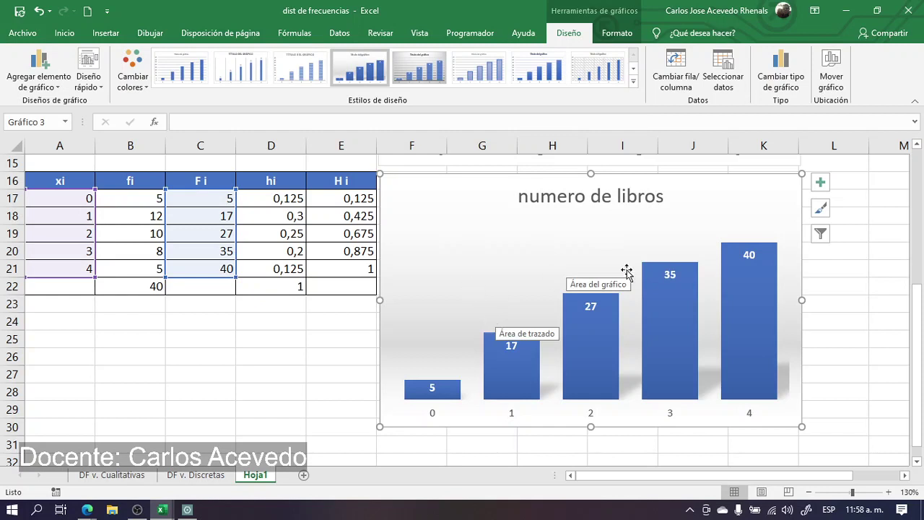
pyautogui.click(139, 85)
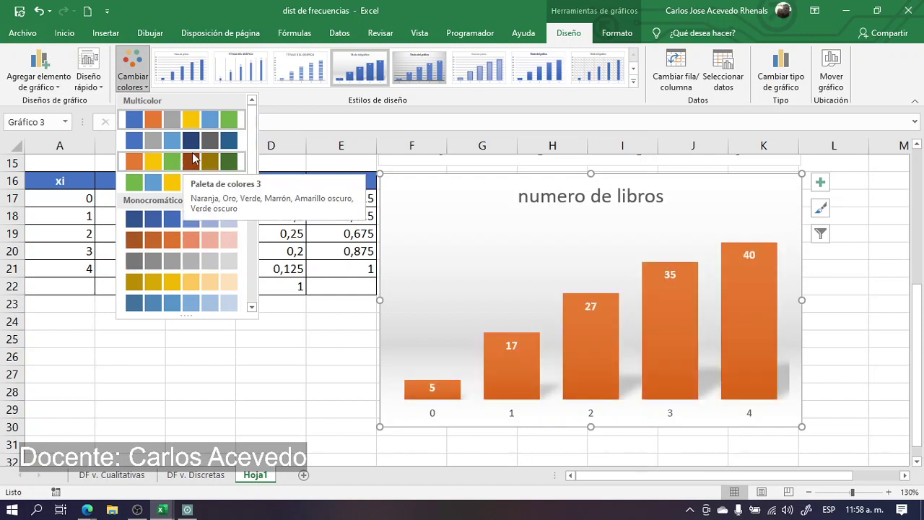
pyautogui.click(675, 208)
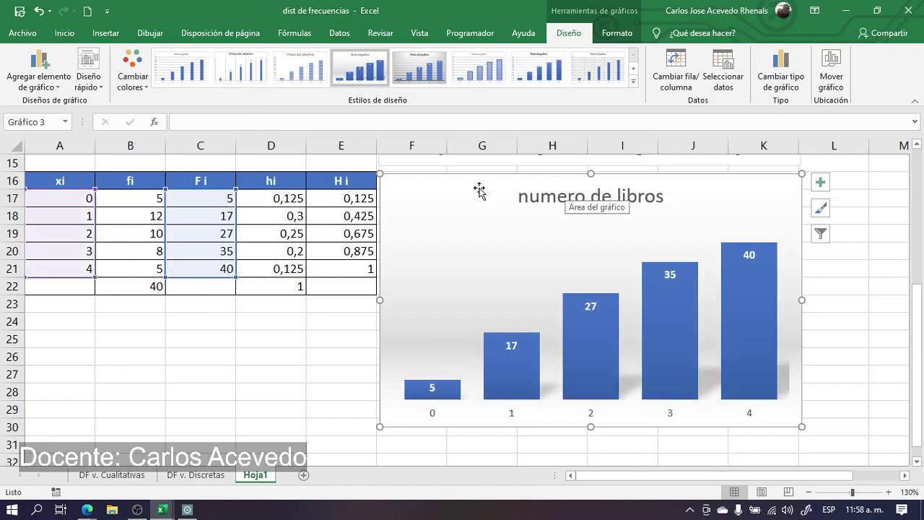
pyautogui.click(170, 320)
pyautogui.scroll(5, 322, 310)
pyautogui.scroll(-5, 324, 305)
pyautogui.scroll(5, 326, 309)
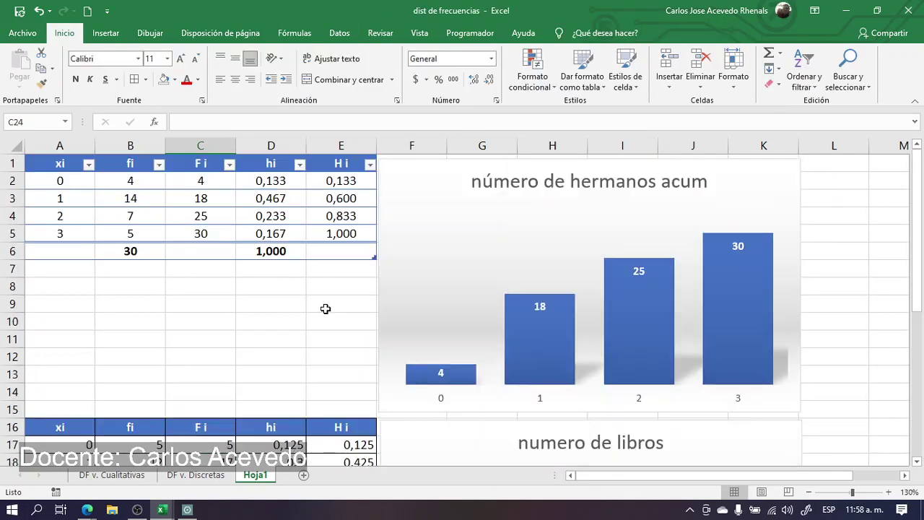
# Switch to the learning guide in Drawboard PDF and review the page 5 exercises with Tabla 6.5, 6.6 and 6.7.
pyautogui.click(187, 510)
pyautogui.scroll(-10, 385, 286)
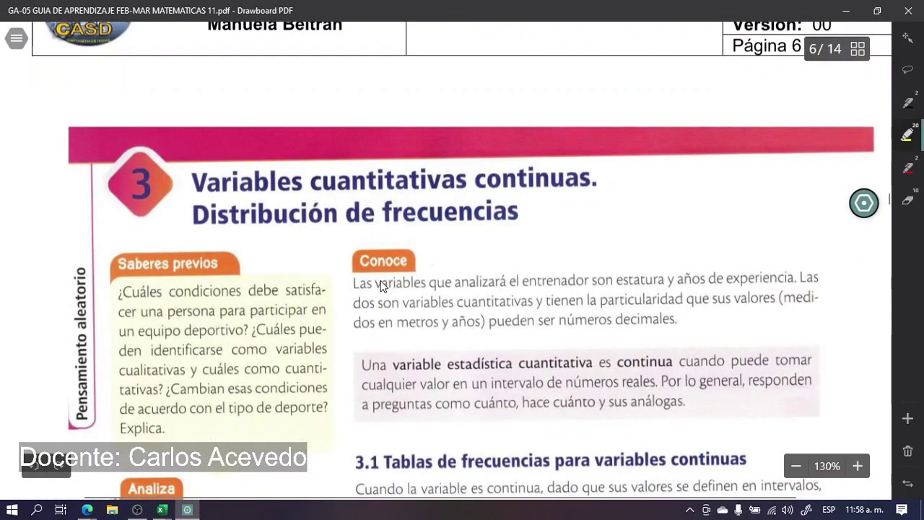
pyautogui.scroll(10, 382, 285)
pyautogui.scroll(5, 382, 285)
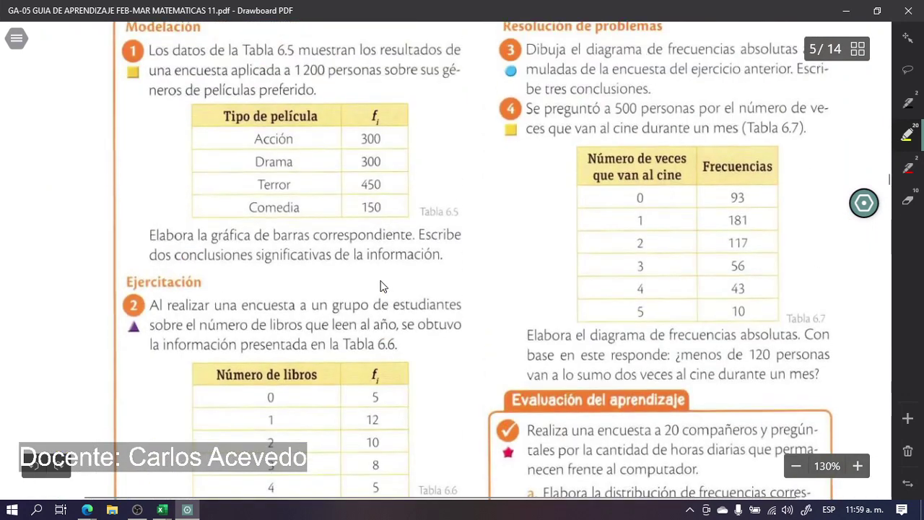